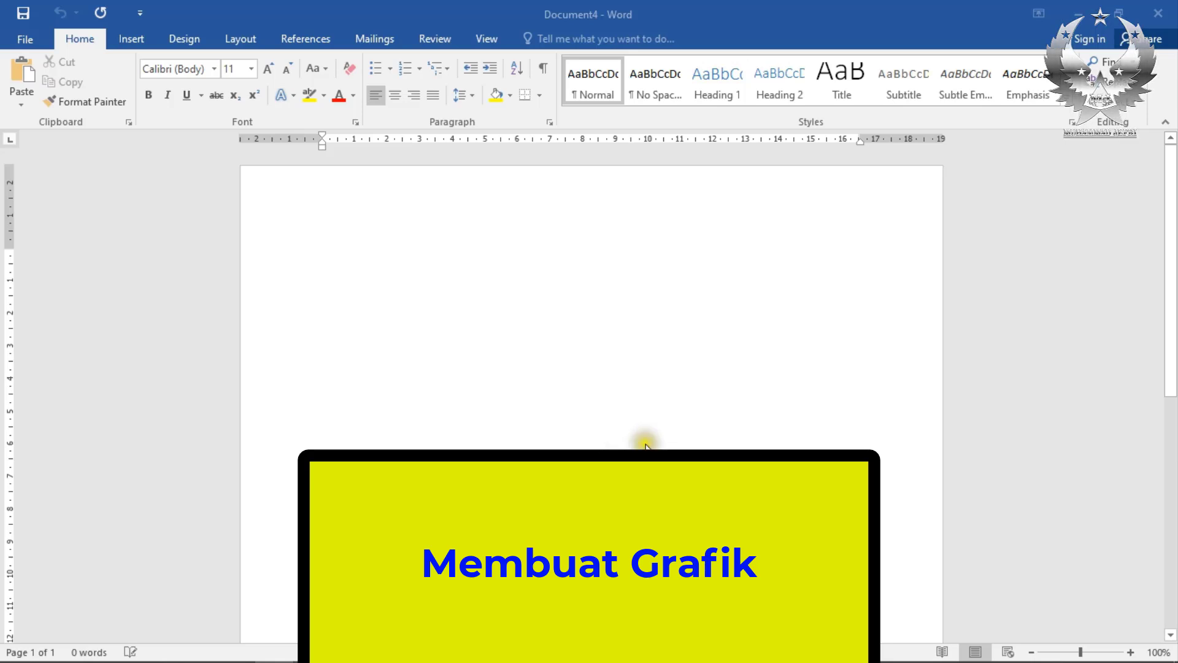
left_click(587, 420)
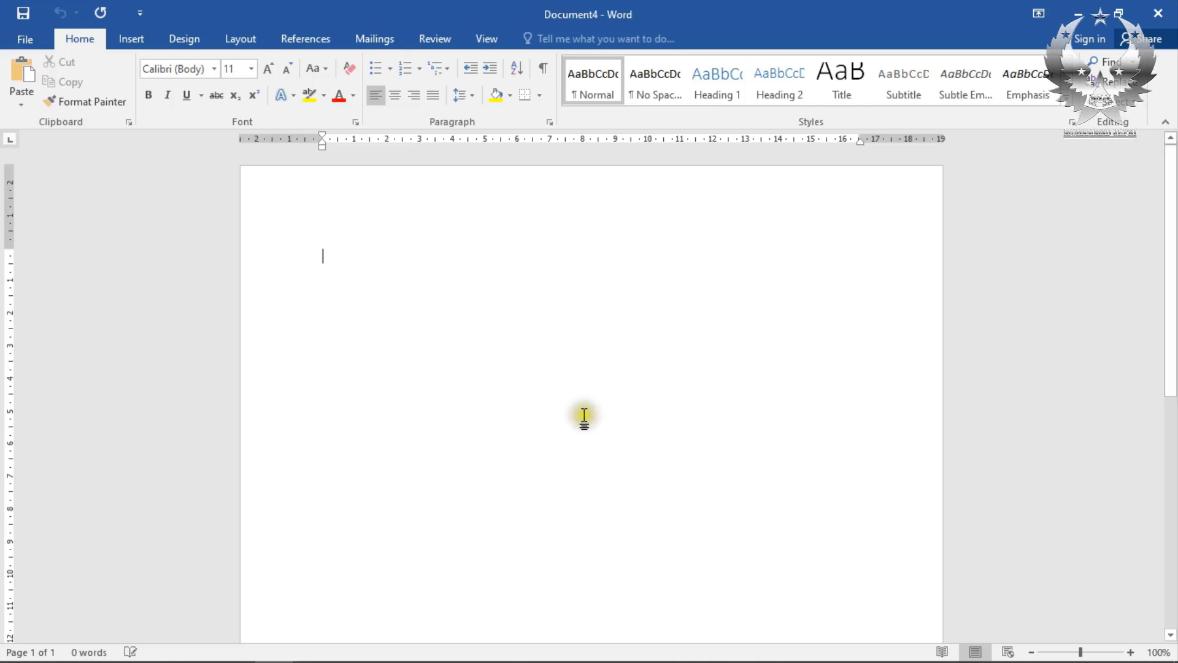
left_click(356, 251)
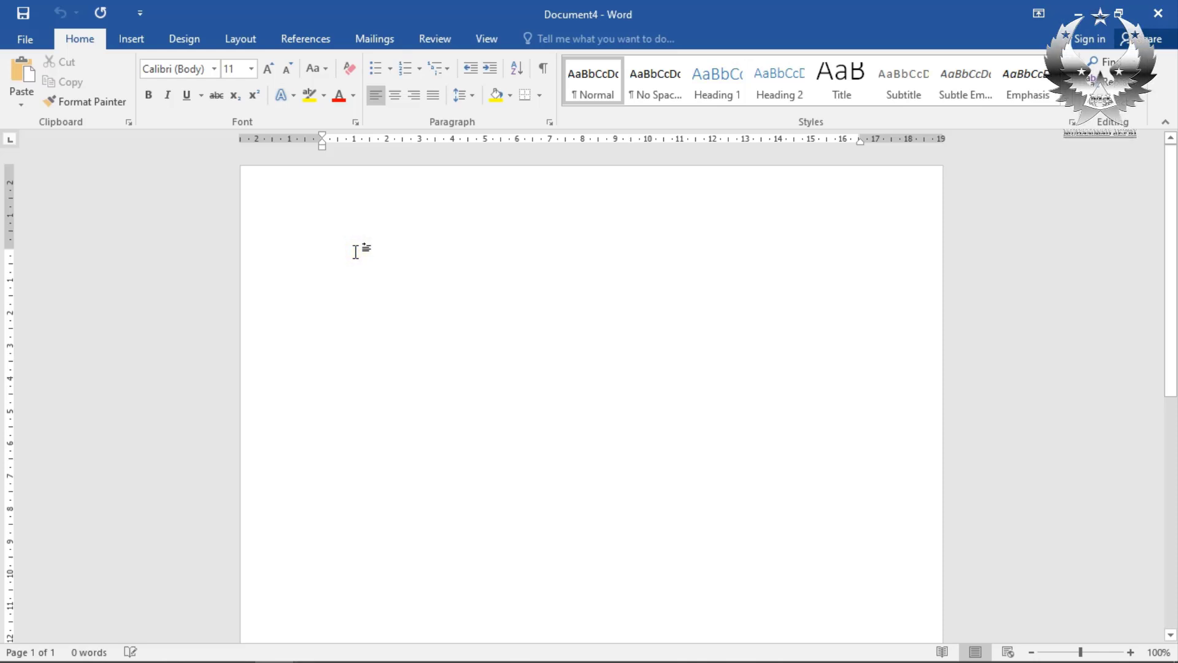
left_click(376, 252)
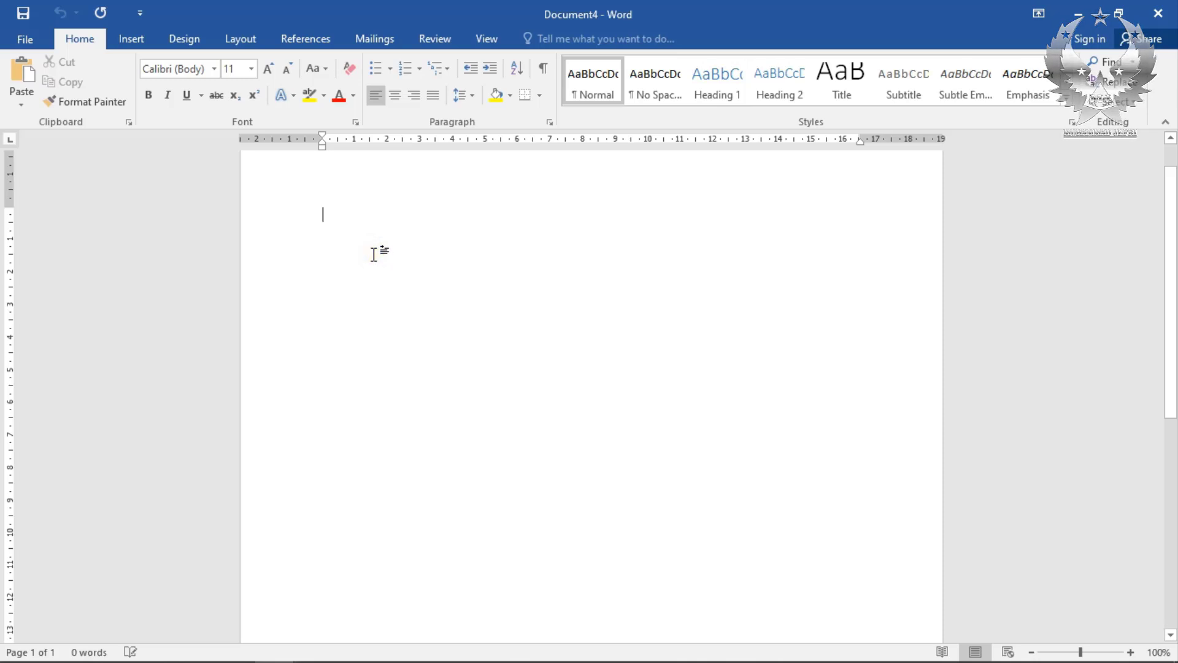
scroll(374, 254, "up", 2)
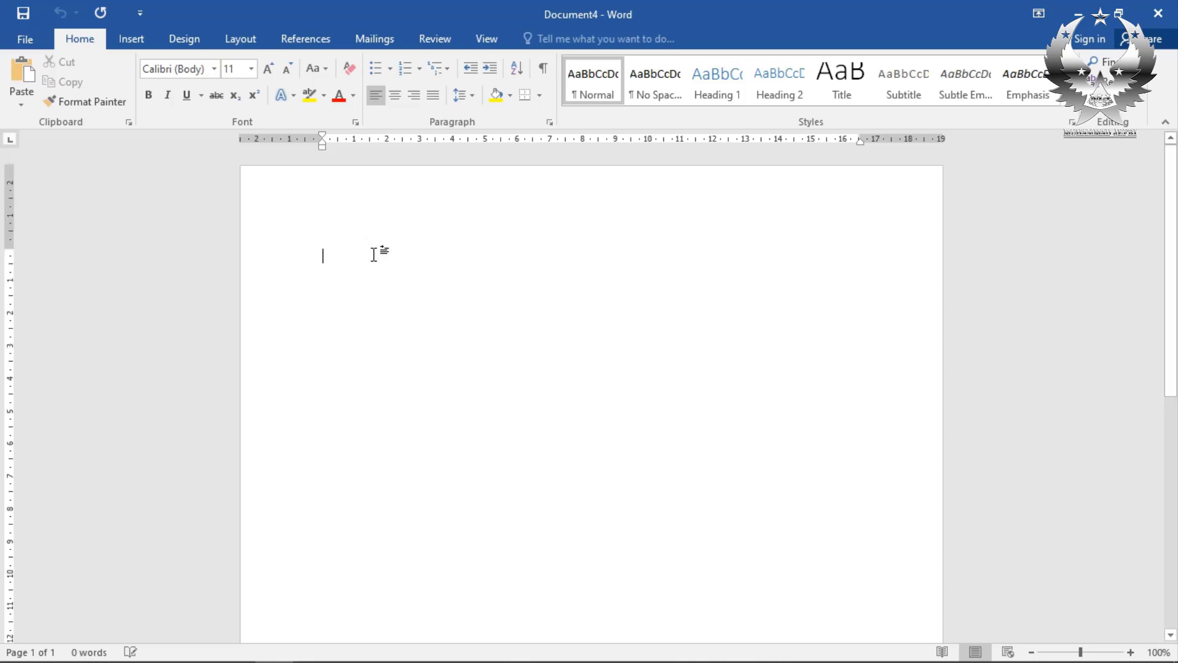
left_click(380, 253)
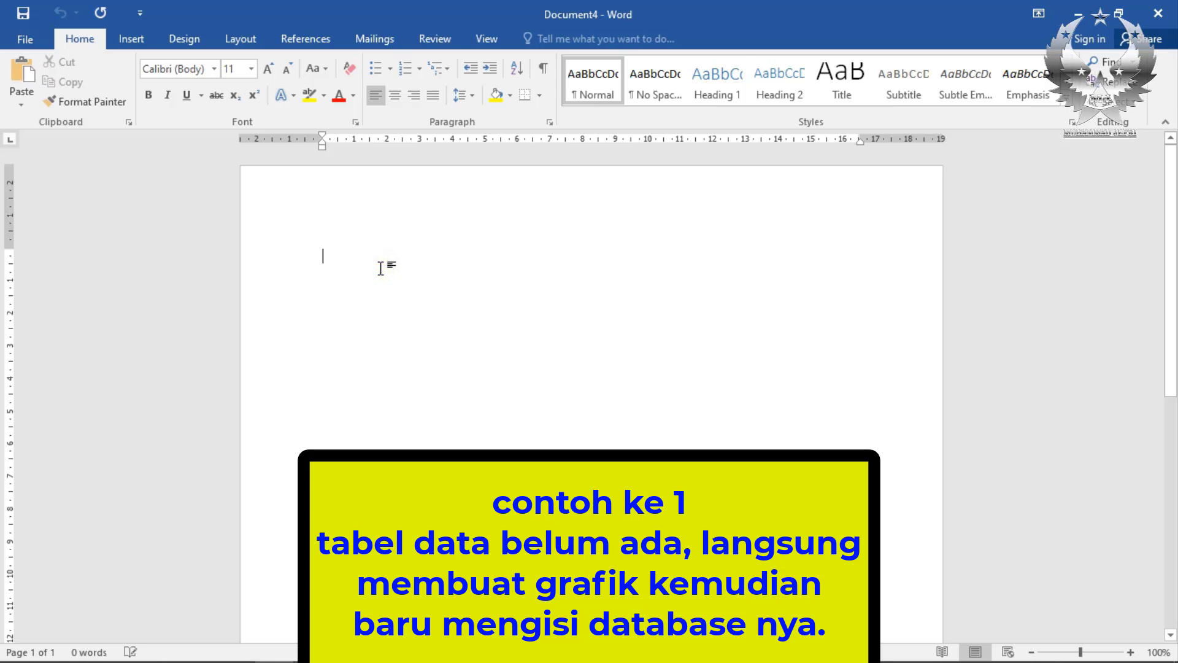
Open the chart insertion dialog and browse the Line, Pie, Bar and Column categories.
left_click(132, 47)
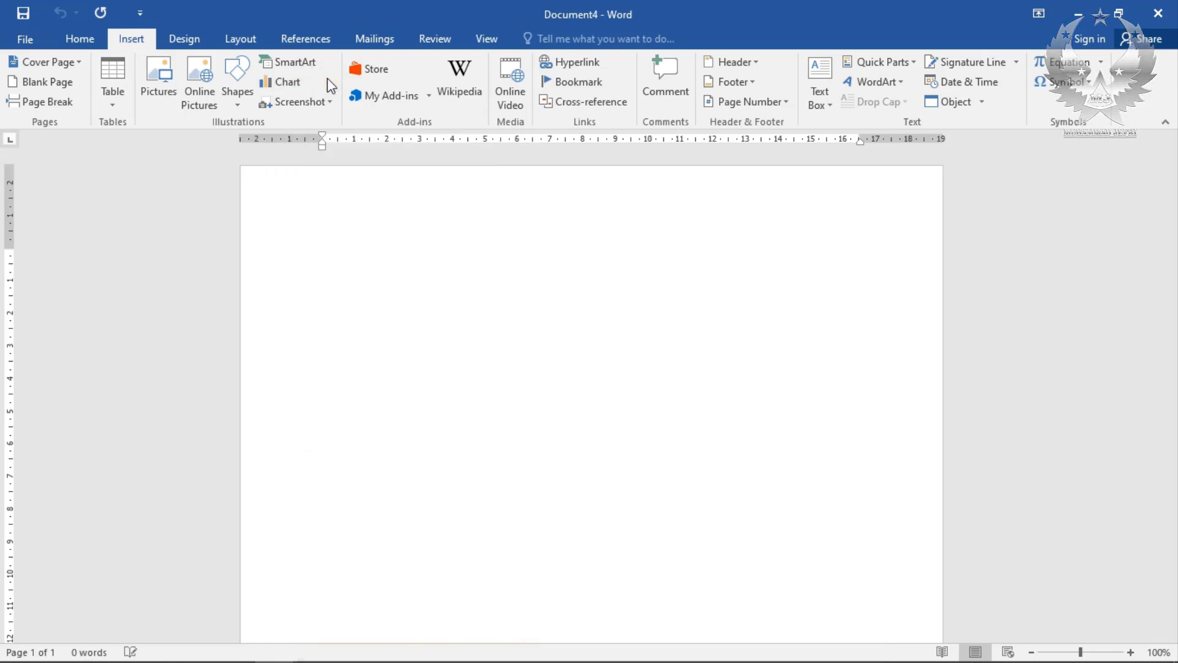
left_click(289, 78)
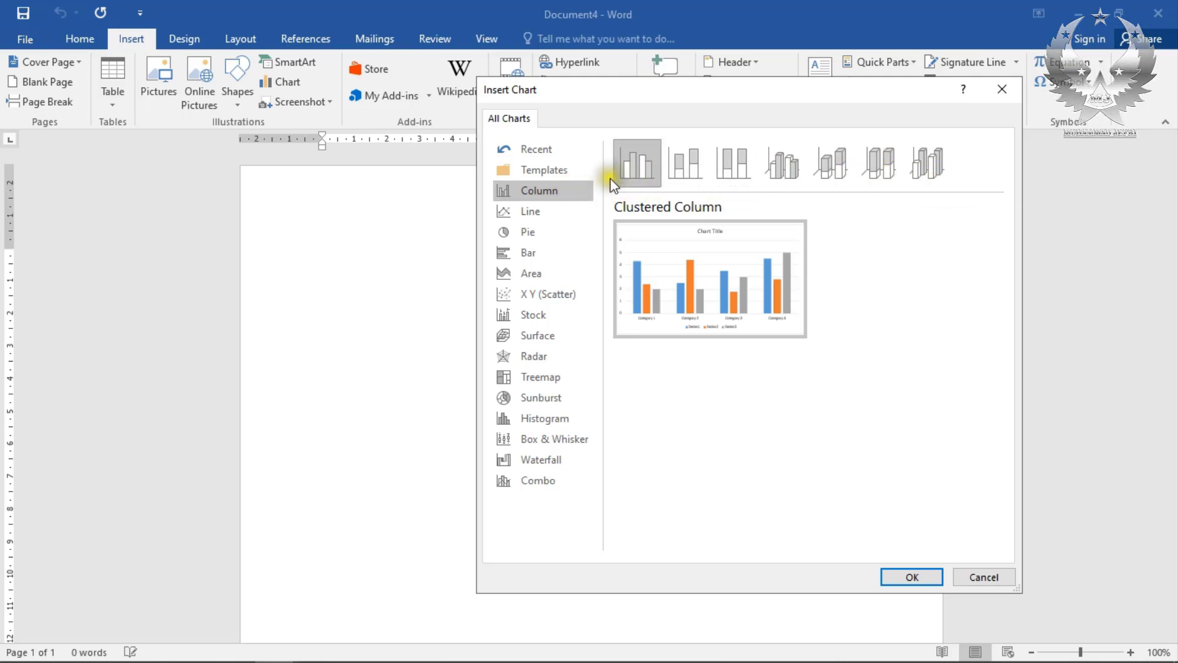
left_click(533, 211)
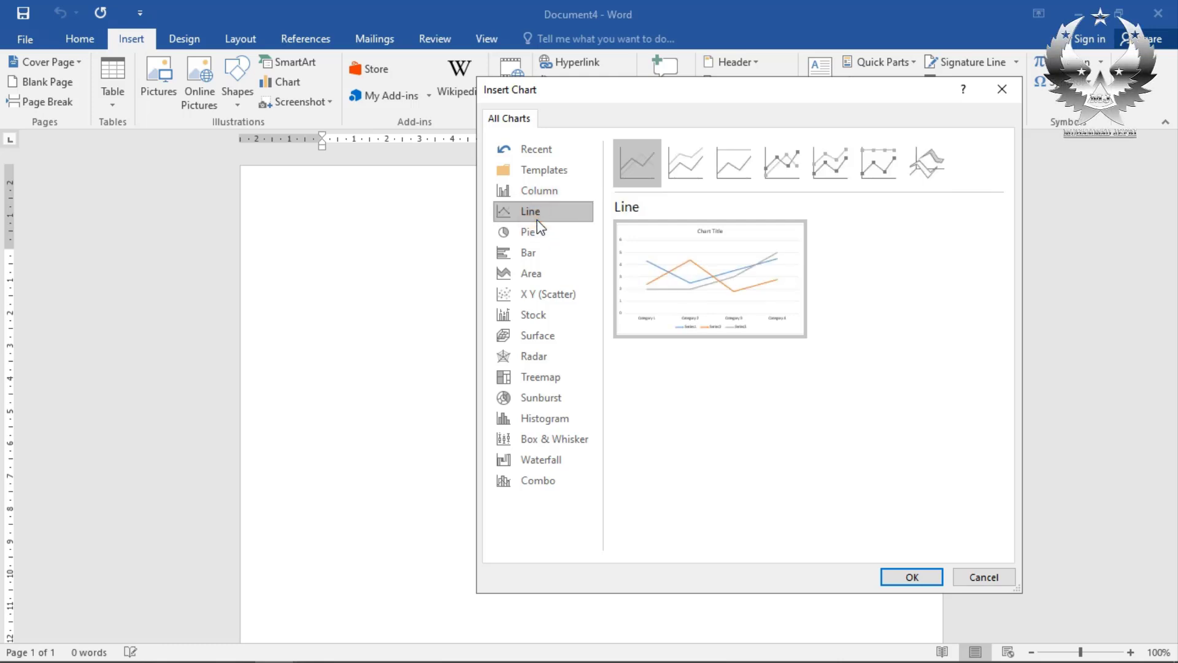
left_click(534, 232)
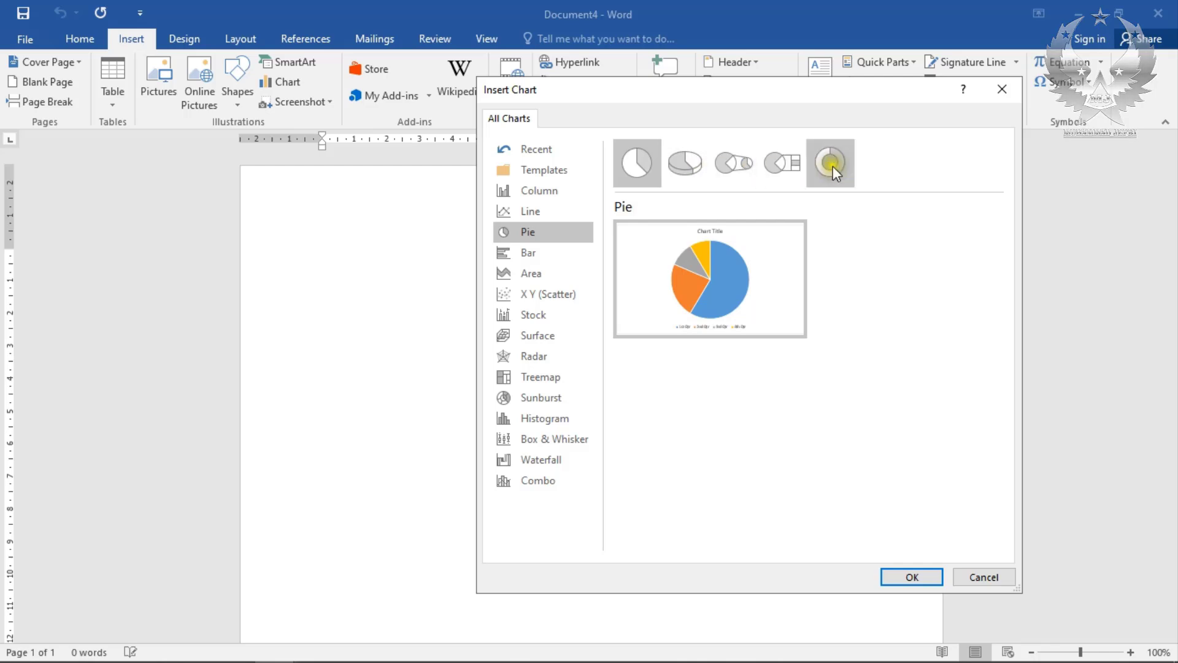
left_click(548, 252)
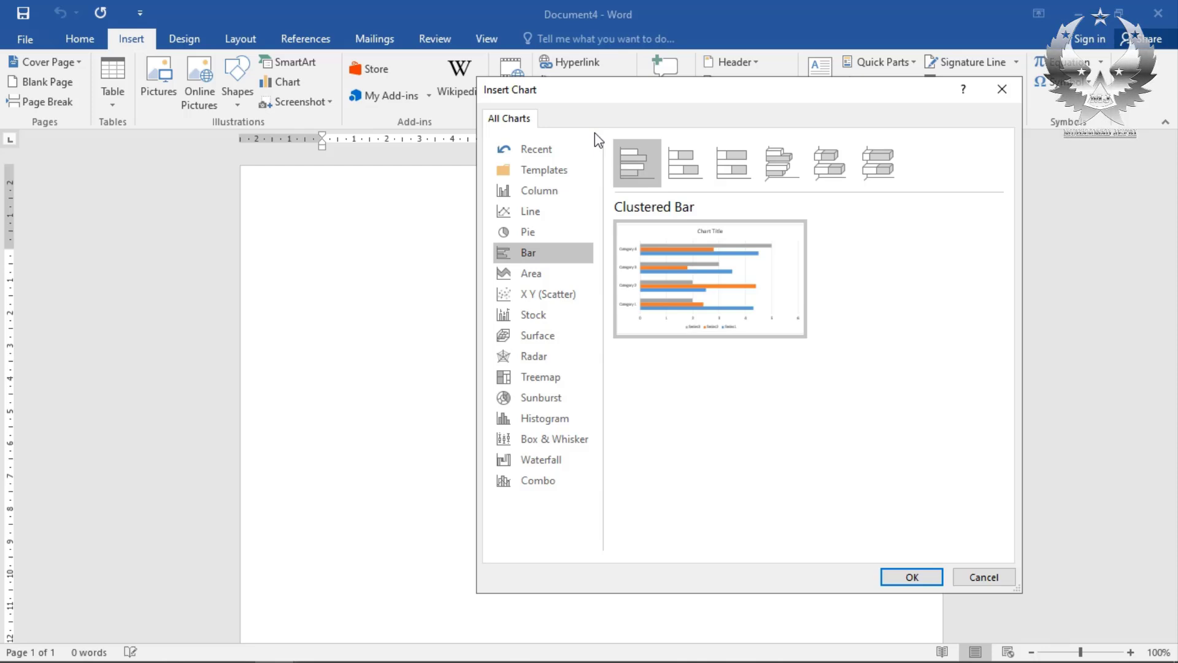
left_click(556, 193)
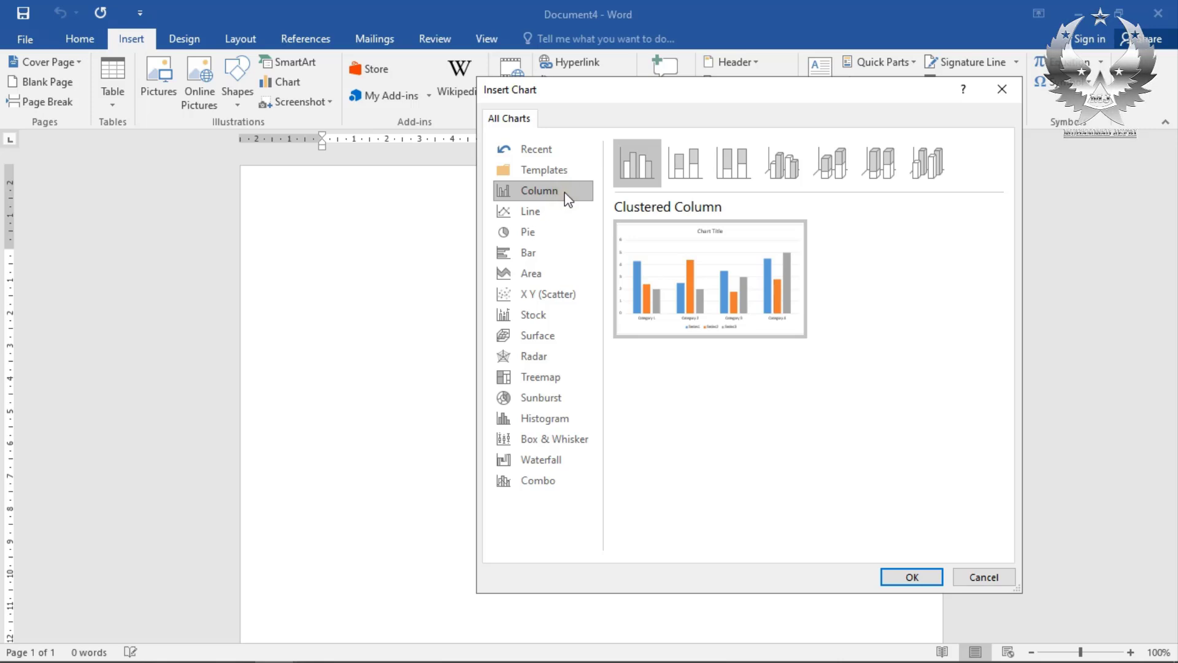
Preview the stacked and 3-D column variants, and insert a Clustered Column chart into the document.
left_click(681, 168)
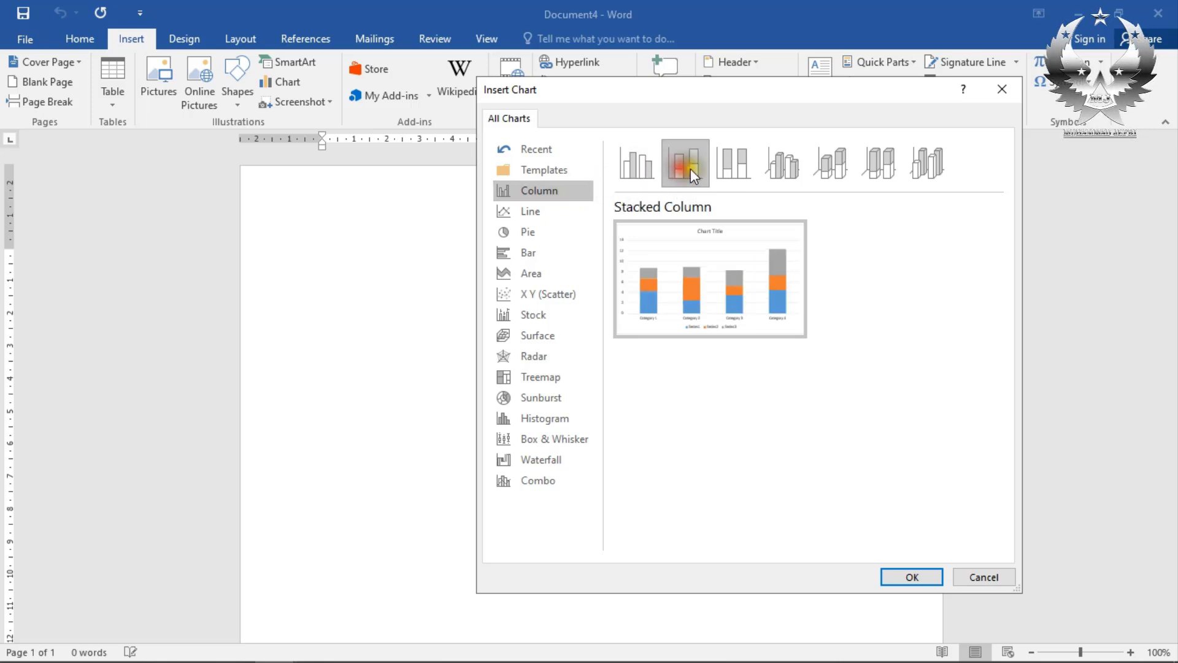
left_click(729, 166)
left_click(778, 166)
left_click(834, 167)
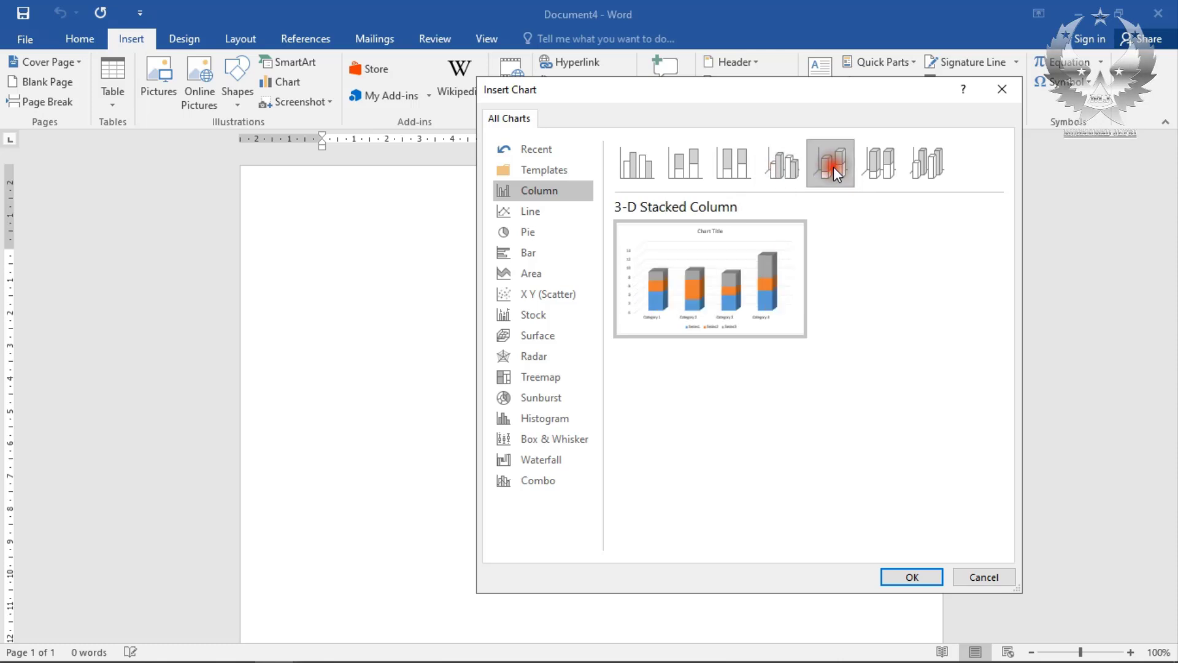
left_click(894, 179)
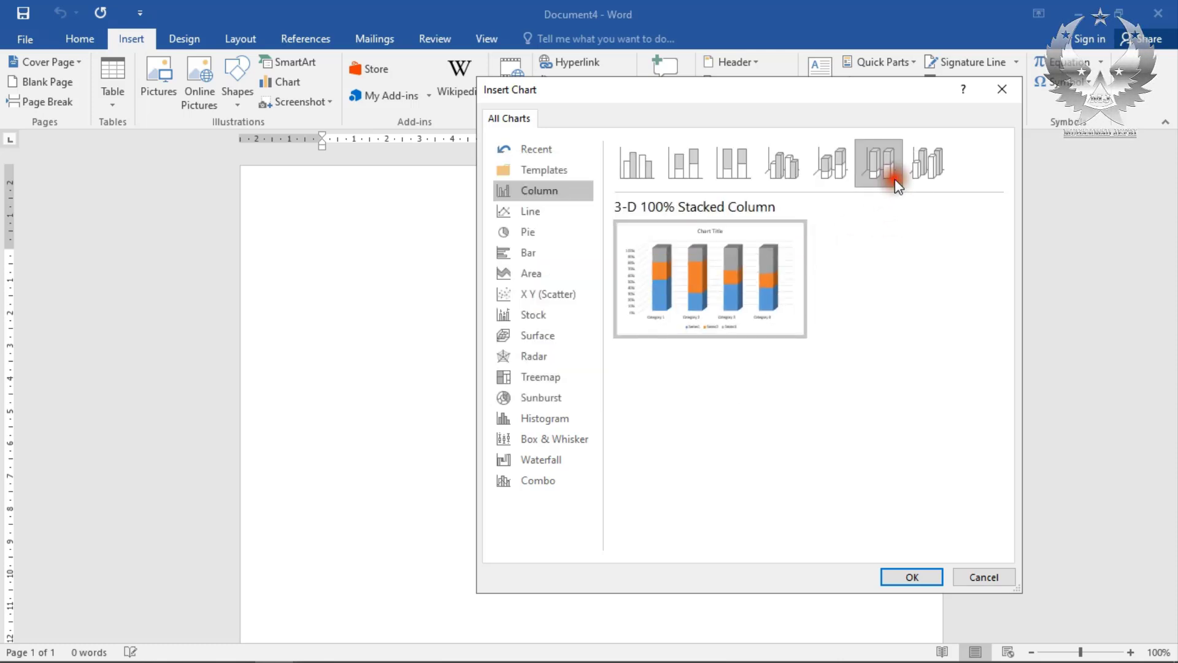
left_click(924, 166)
left_click(845, 175)
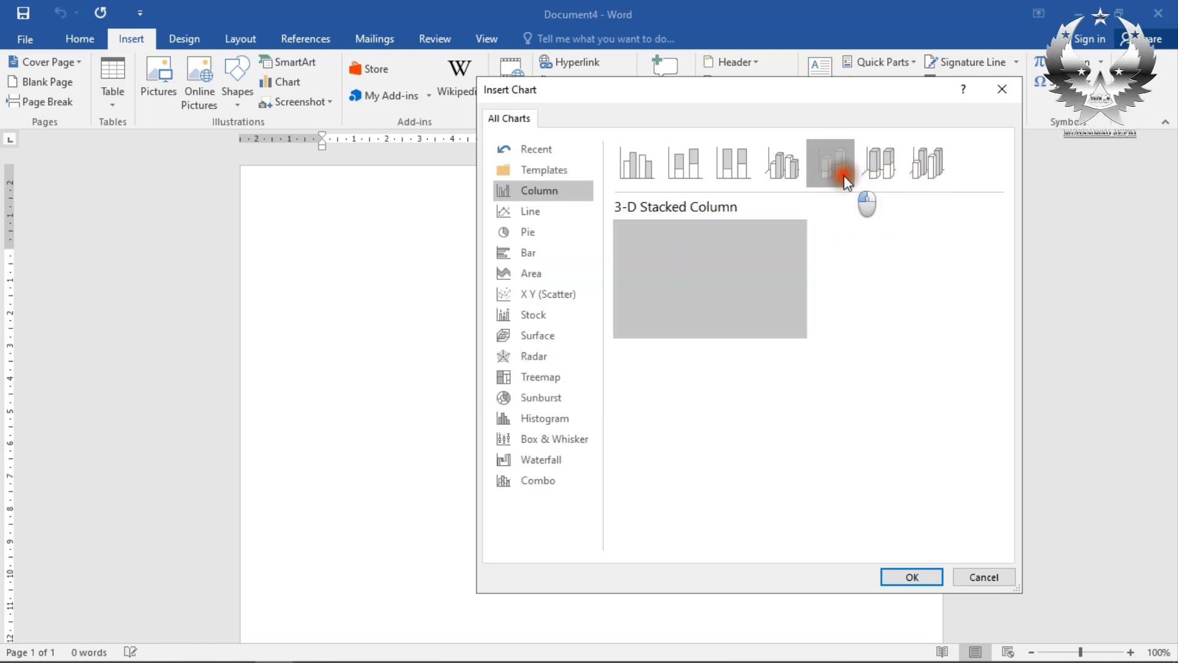
left_click(651, 175)
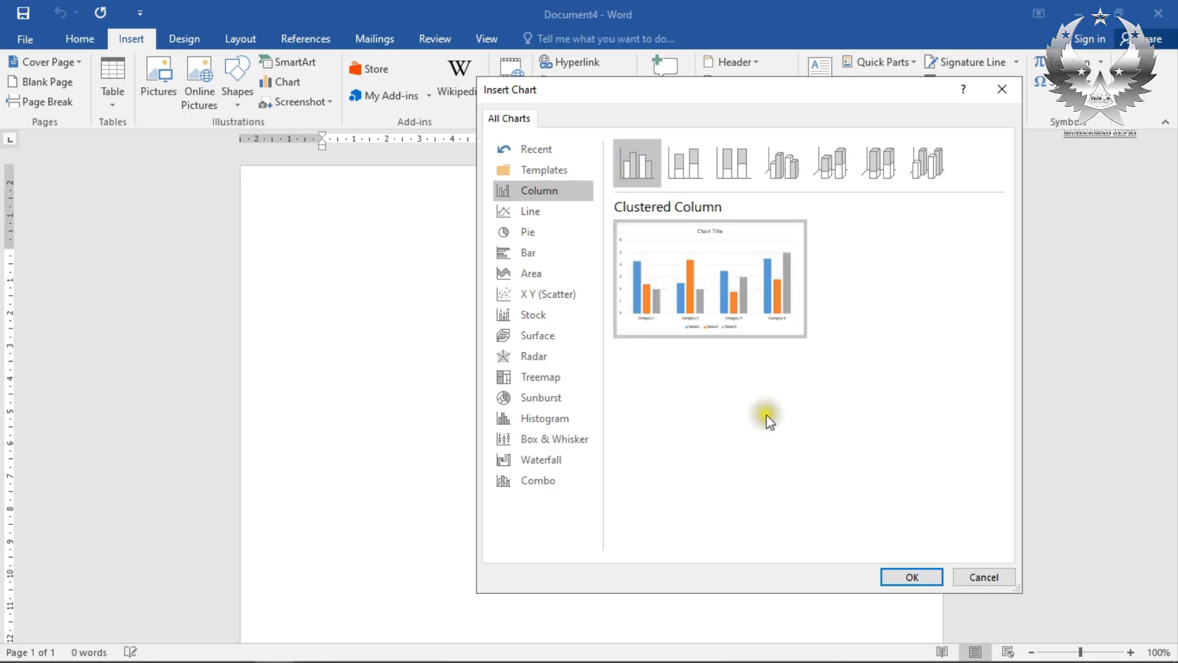
left_click(912, 578)
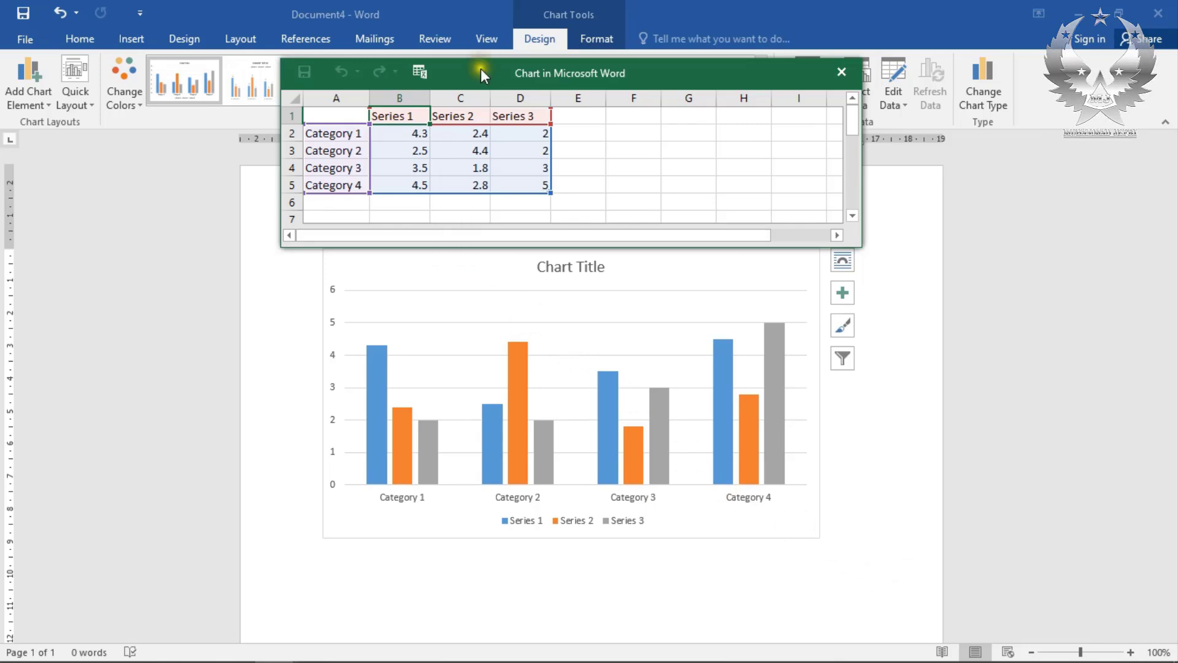
Move the chart data window up beside the chart so the columns below stay in view.
left_click_drag(481, 68, 715, 181)
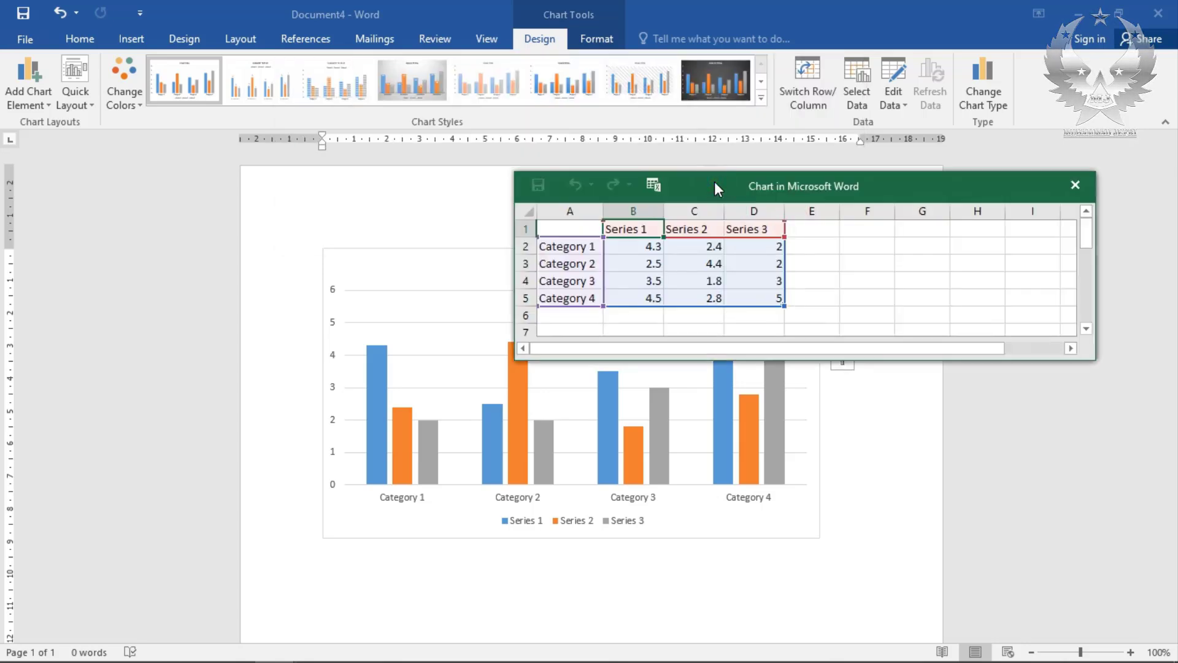
left_click_drag(753, 184, 455, 165)
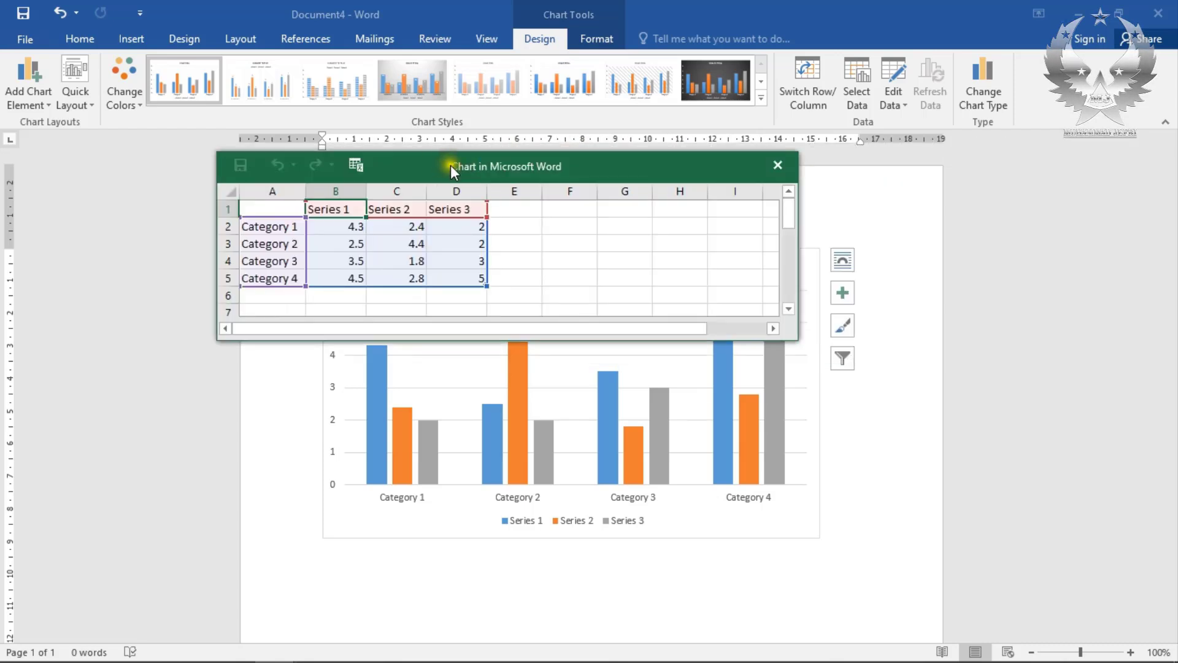
left_click_drag(489, 159, 835, 142)
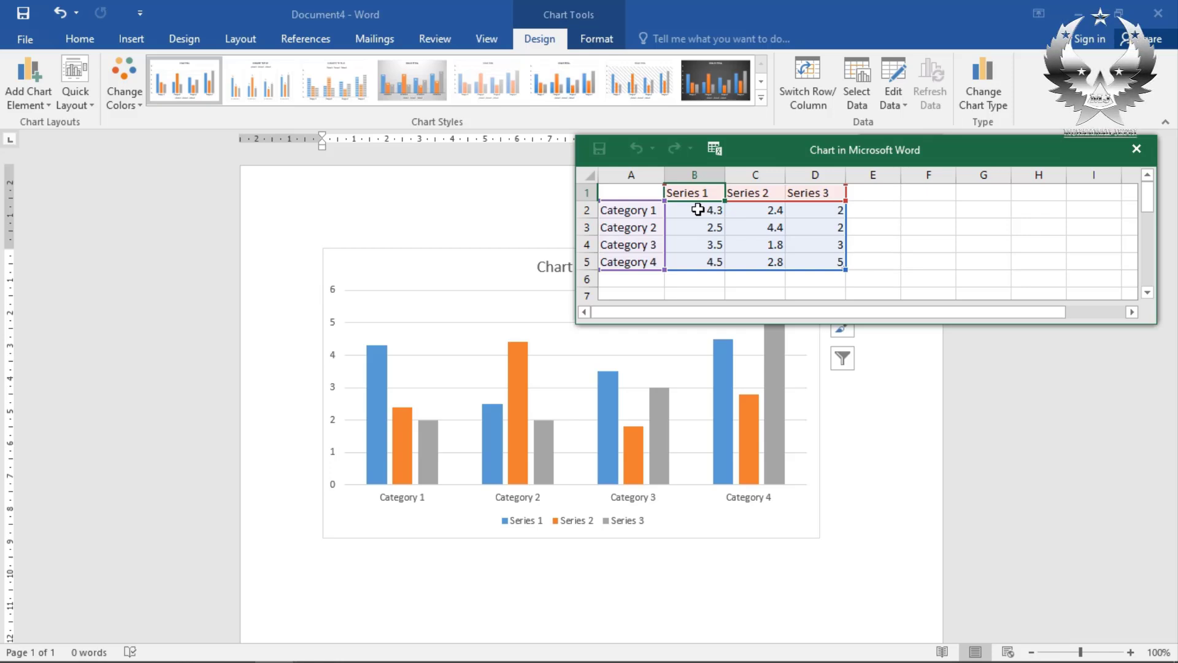
Rename the first category in cell A2 of the chart data to "kelas 8".
left_click(642, 212)
double_click(642, 213)
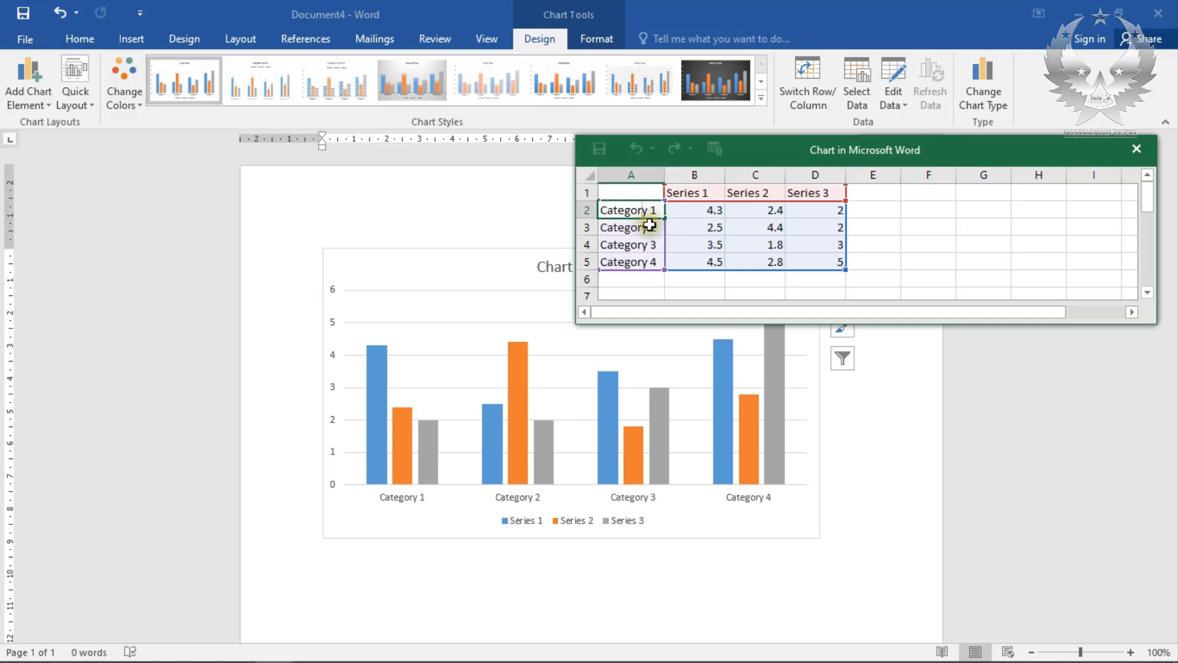
left_click(649, 227)
left_click(643, 207)
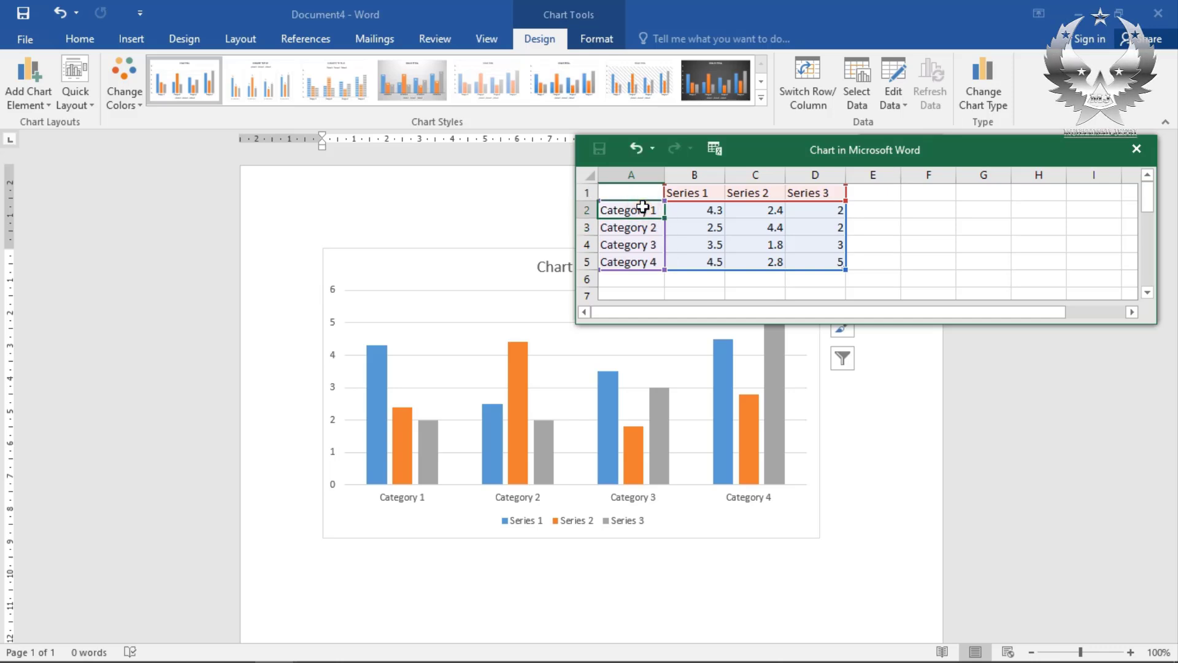
type("kelas ")
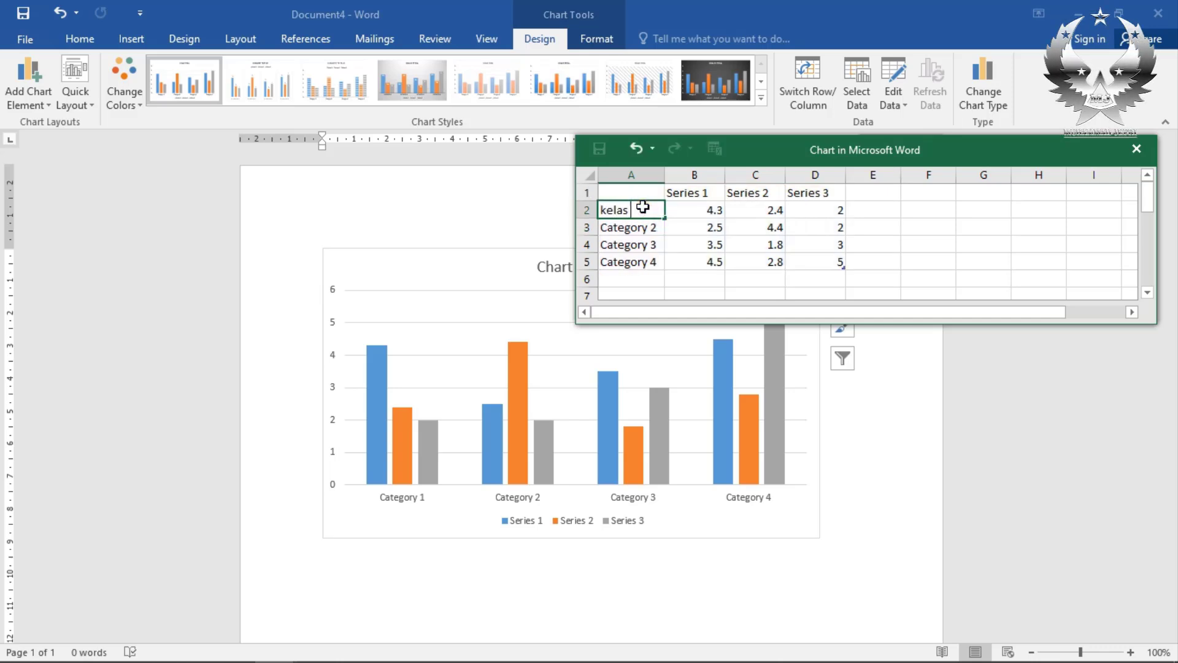
type("8")
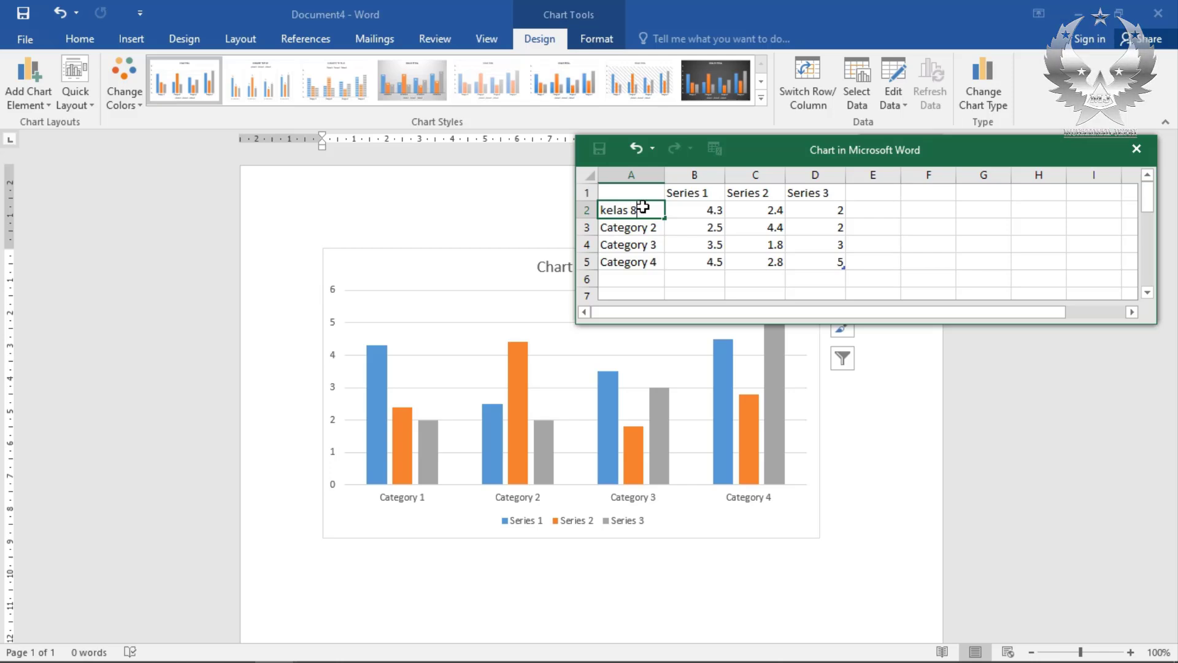
left_click(651, 226)
Rename the first category in cell A2 of the chart data to "KELAS 8A".
left_click(646, 210)
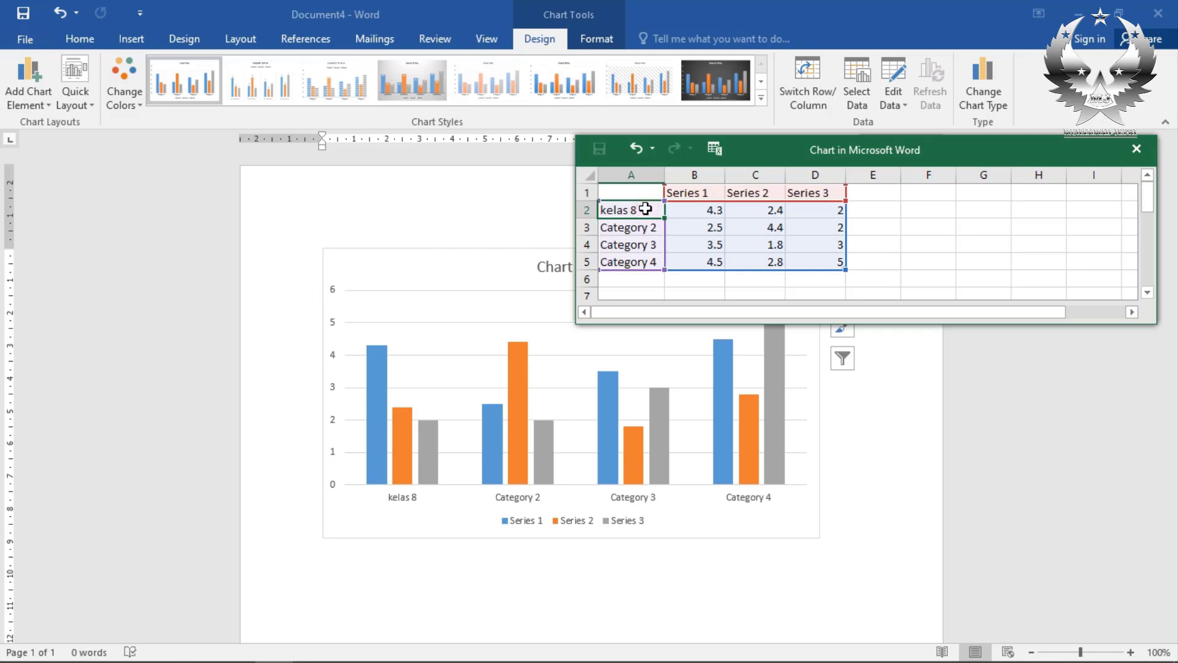
type("KELAS ")
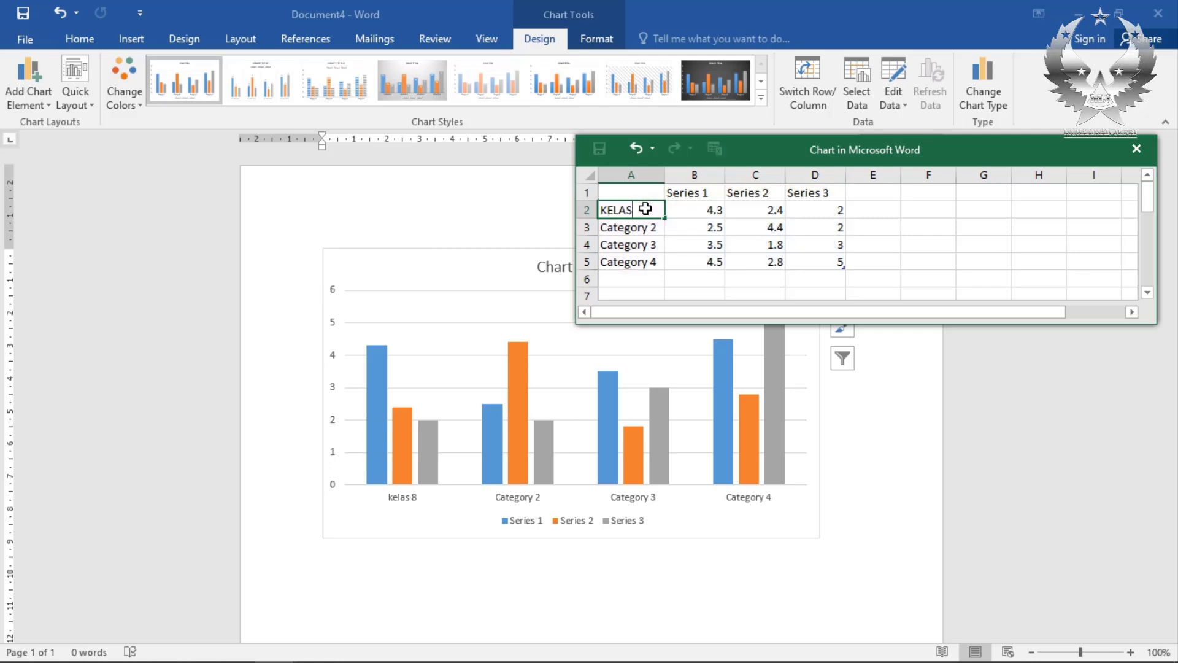
type("8")
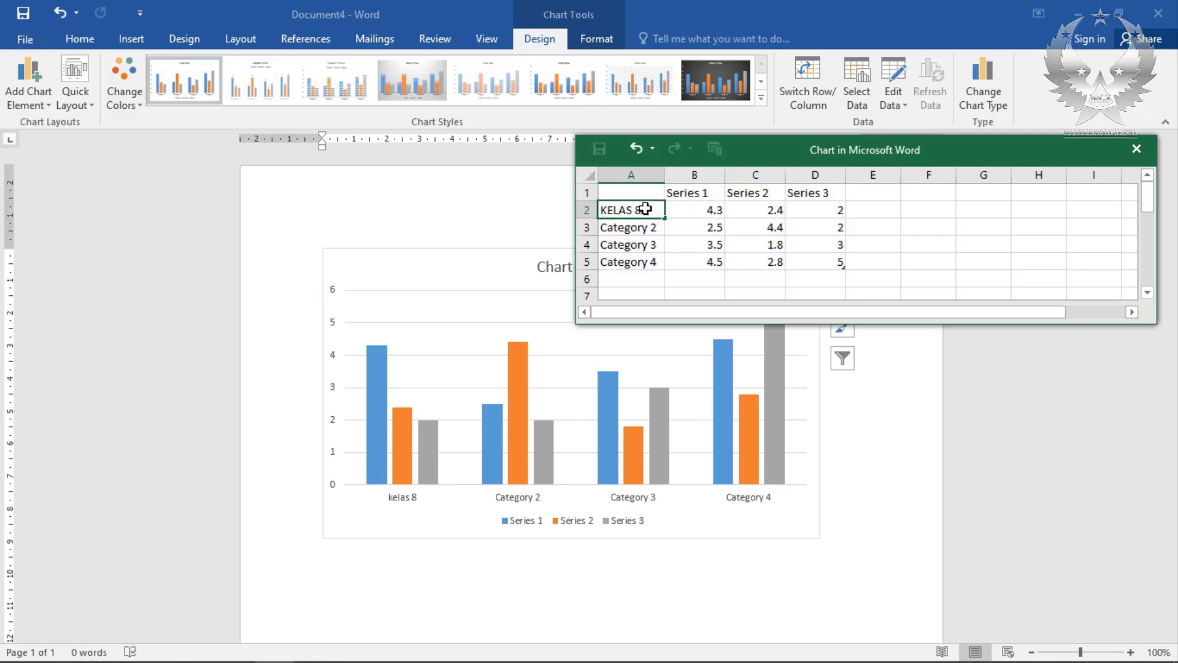
type("A")
Rename the second category in A3 to "KELAS 8B" and the third in A4 to "KELAS 8C".
left_click(635, 231)
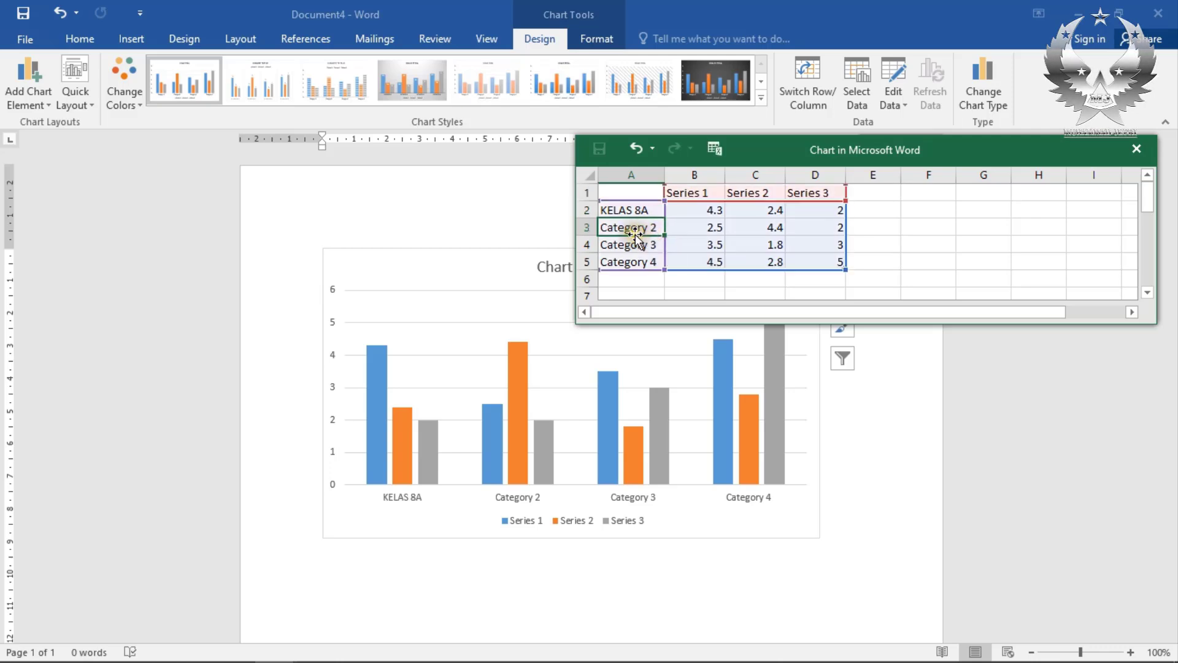
type("KELA")
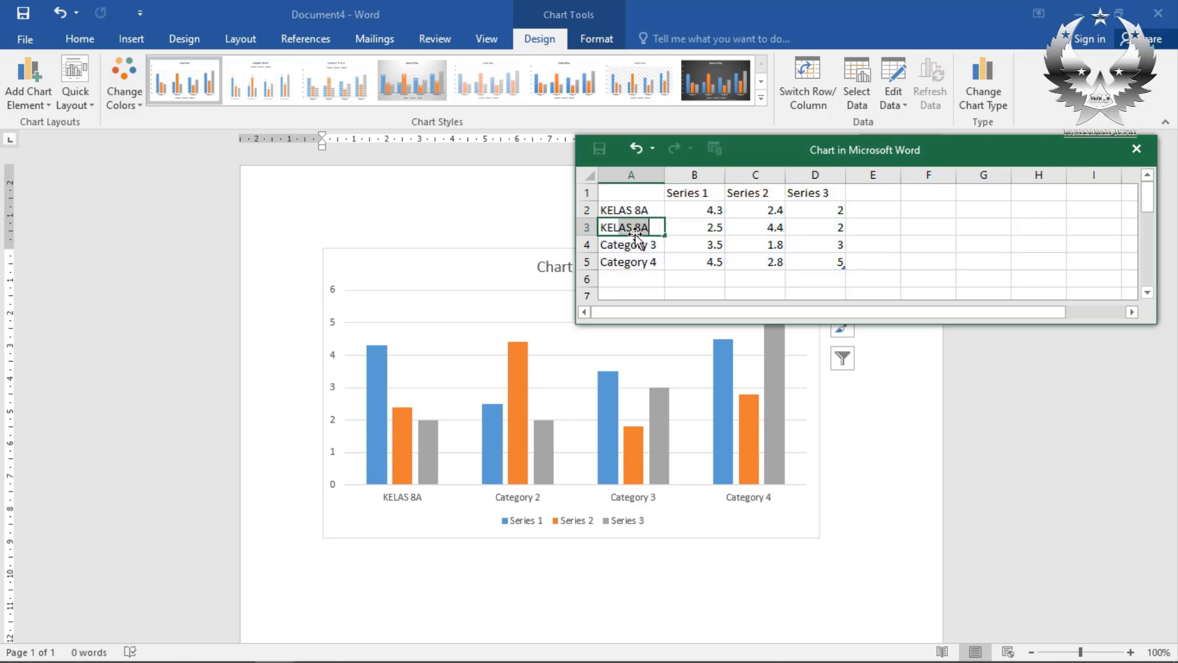
type("S ")
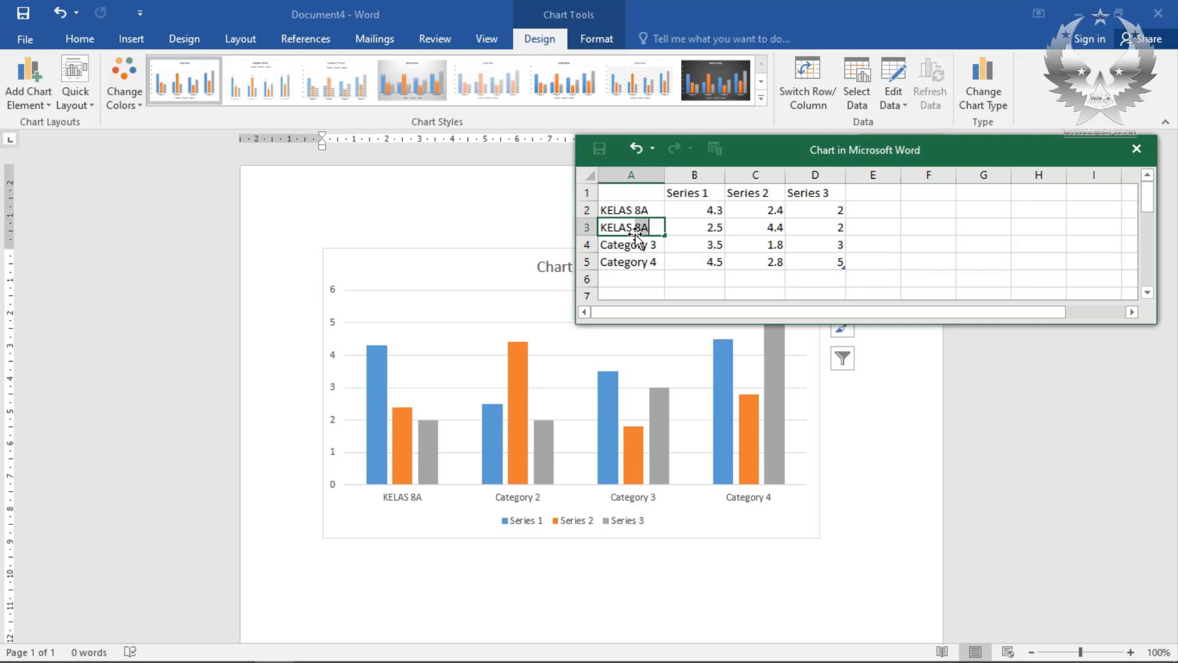
type("8B")
key("Return")
type("KELAS ")
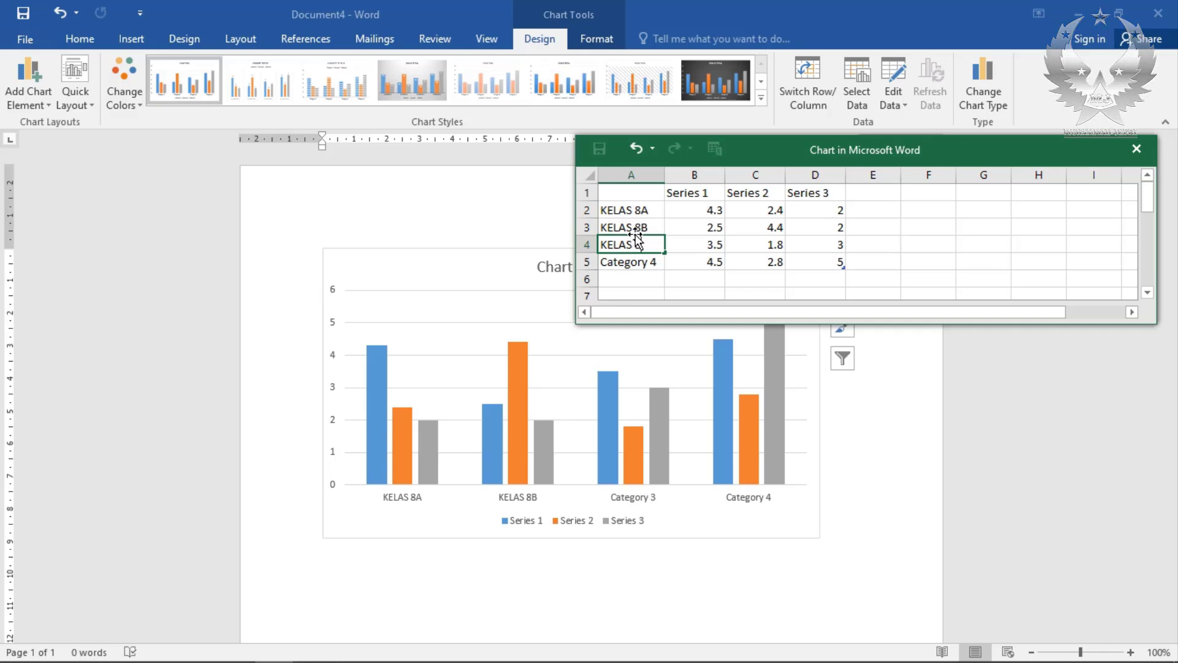
type("8C")
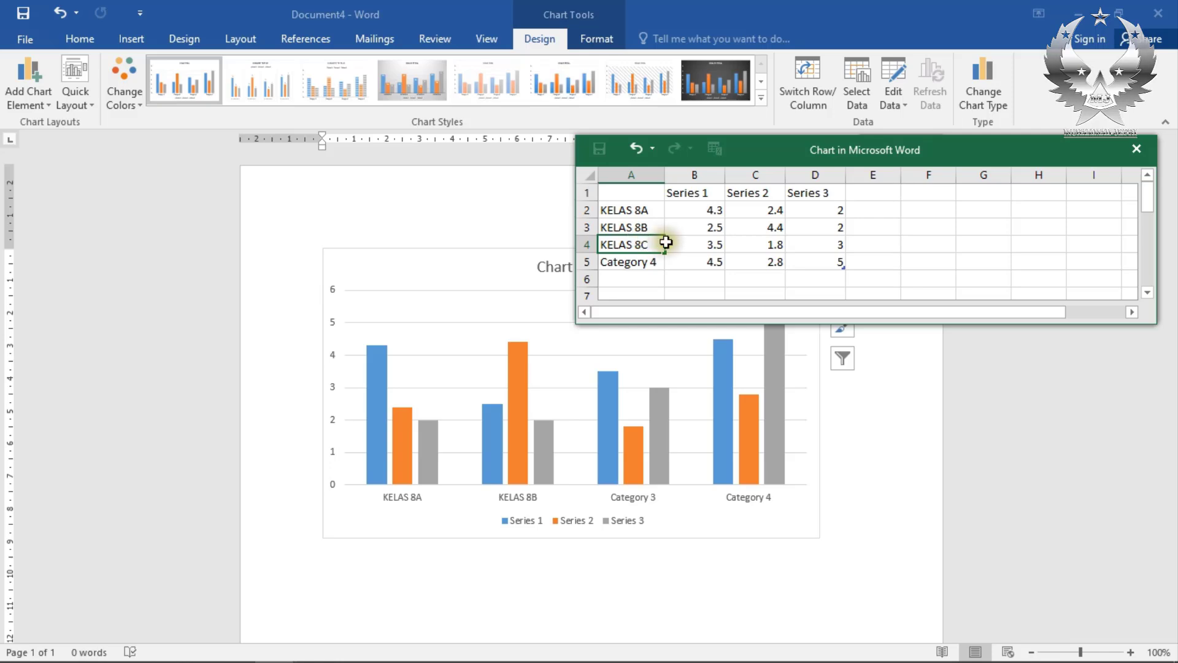
left_click(651, 262)
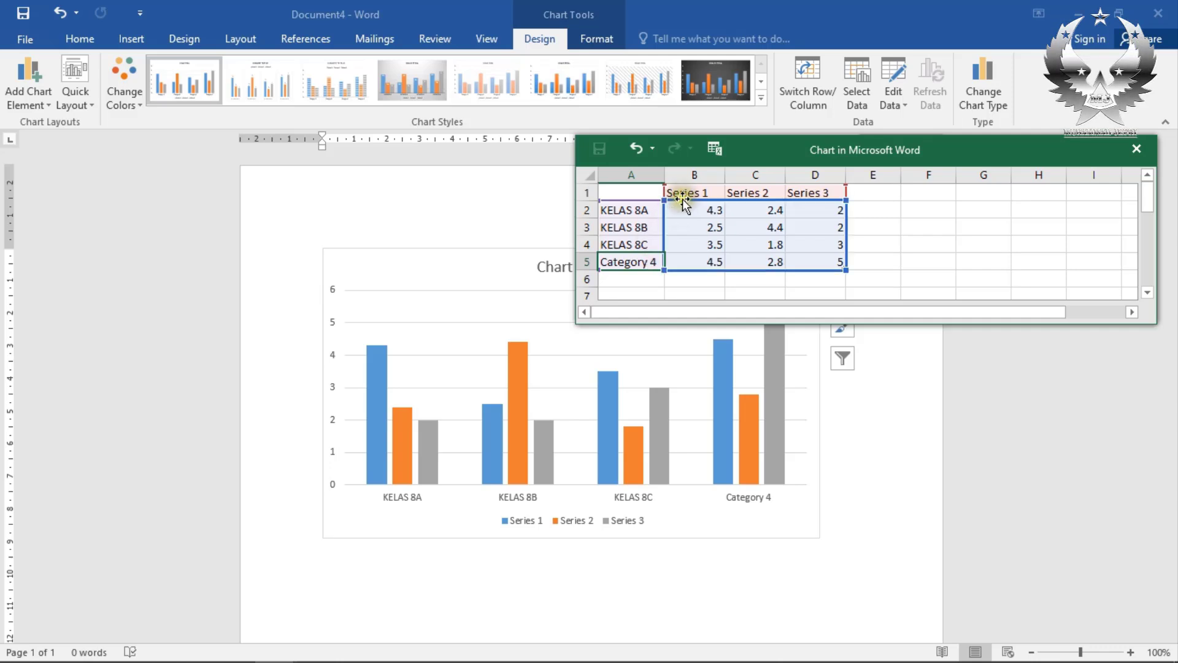
Rename the first series in cell B1 of the chart data to "LAKI LAKI".
left_click(702, 193)
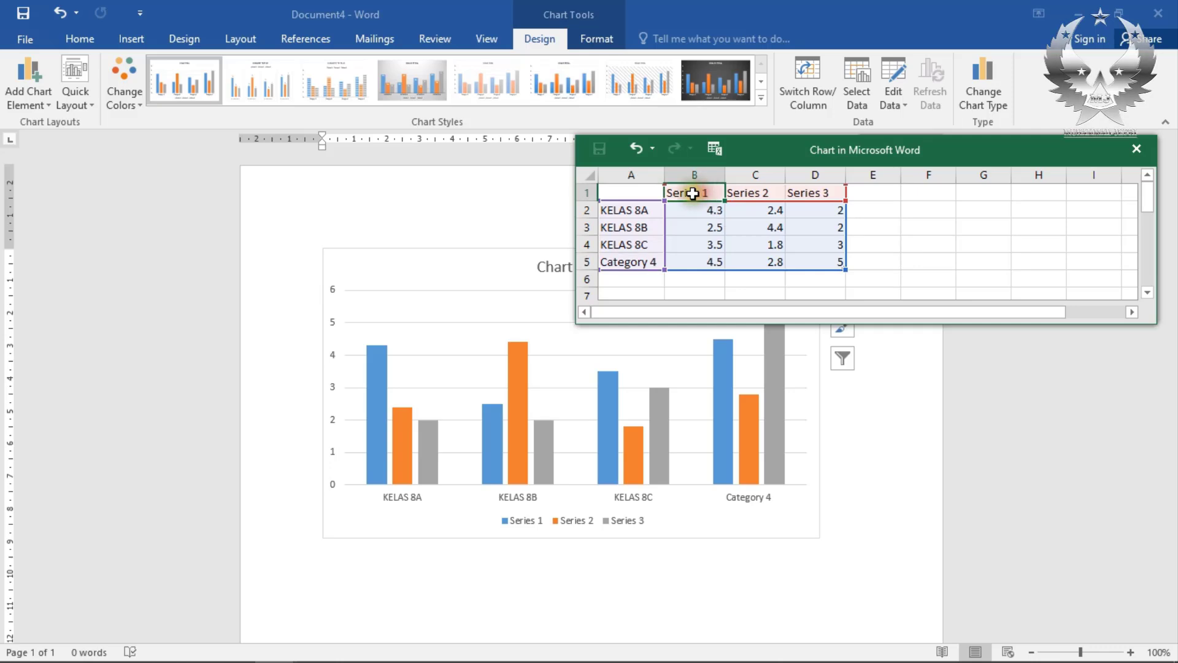
left_click(710, 193)
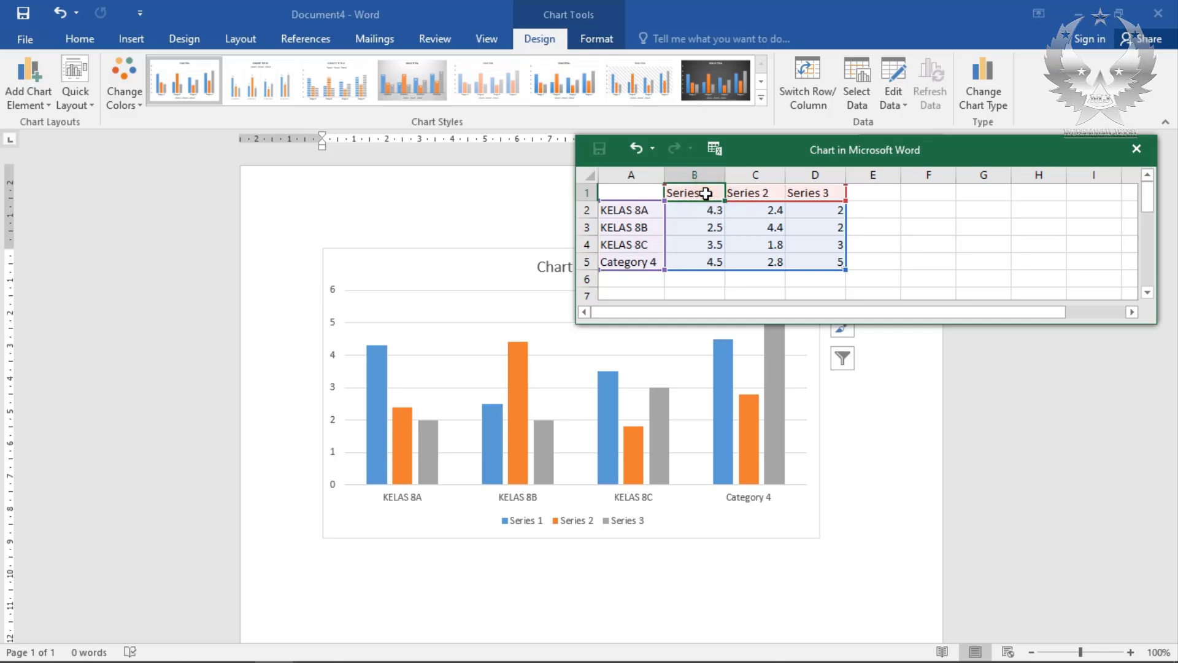
left_click(702, 193)
left_click(705, 194)
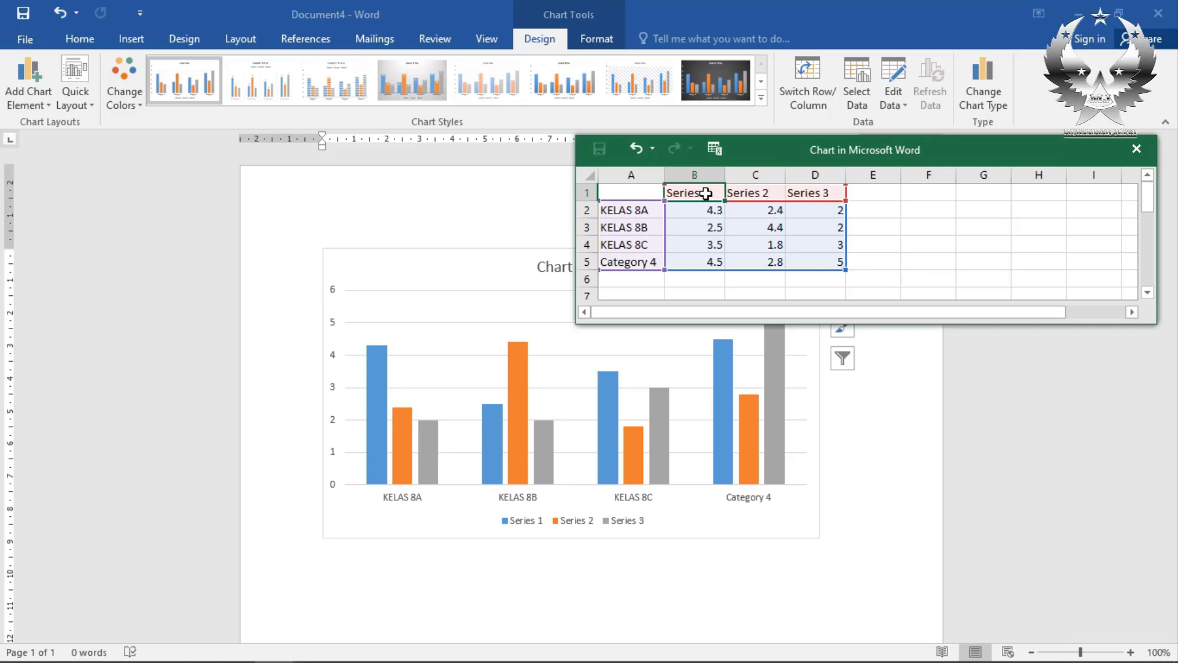
type("LAKI LAKI")
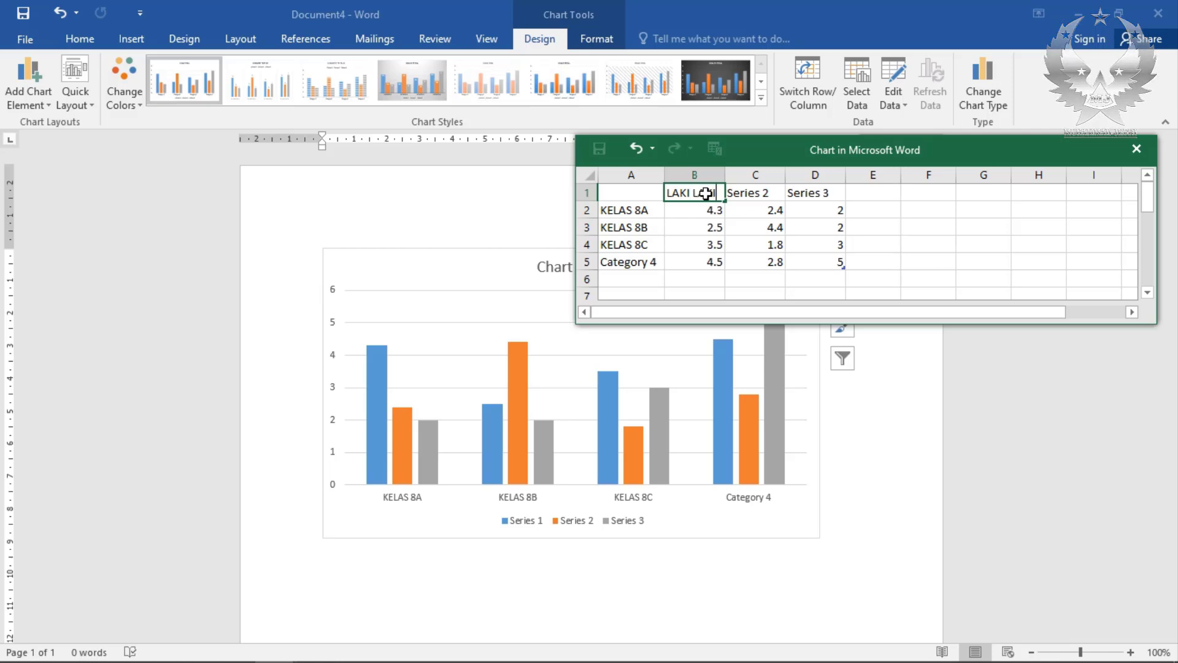
Rename the second series in cell C1 of the chart data to "PEREMPUAN".
left_click(760, 194)
type("PER")
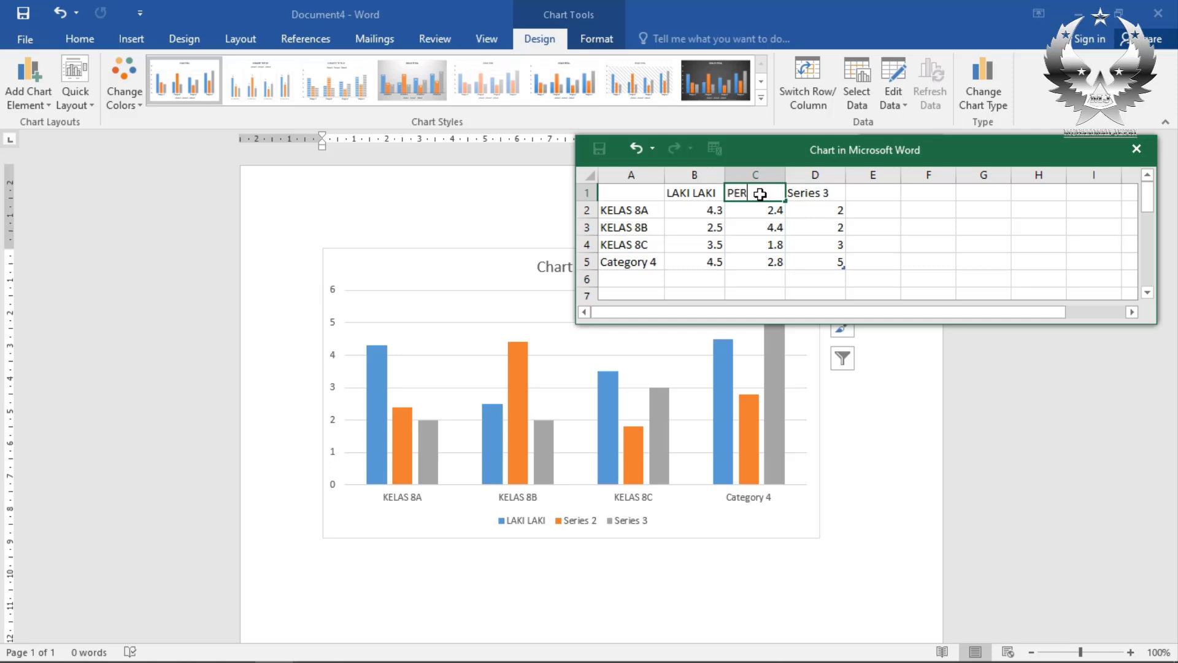
type("EMPUAN")
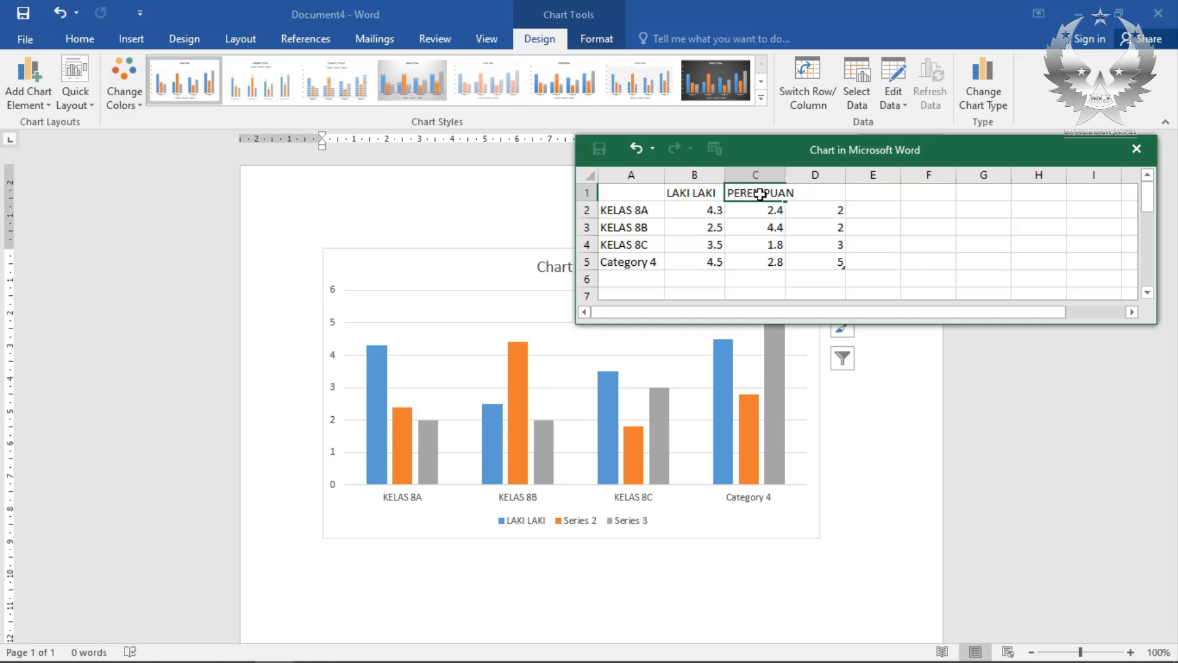
left_click(875, 192)
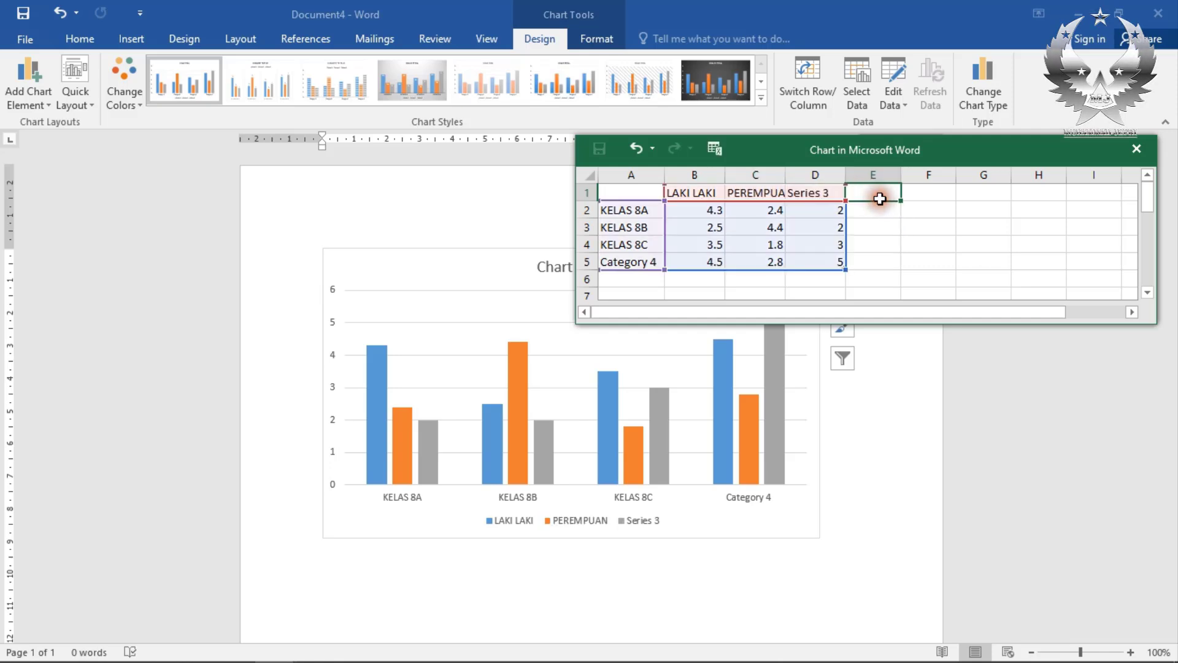
left_click(820, 193)
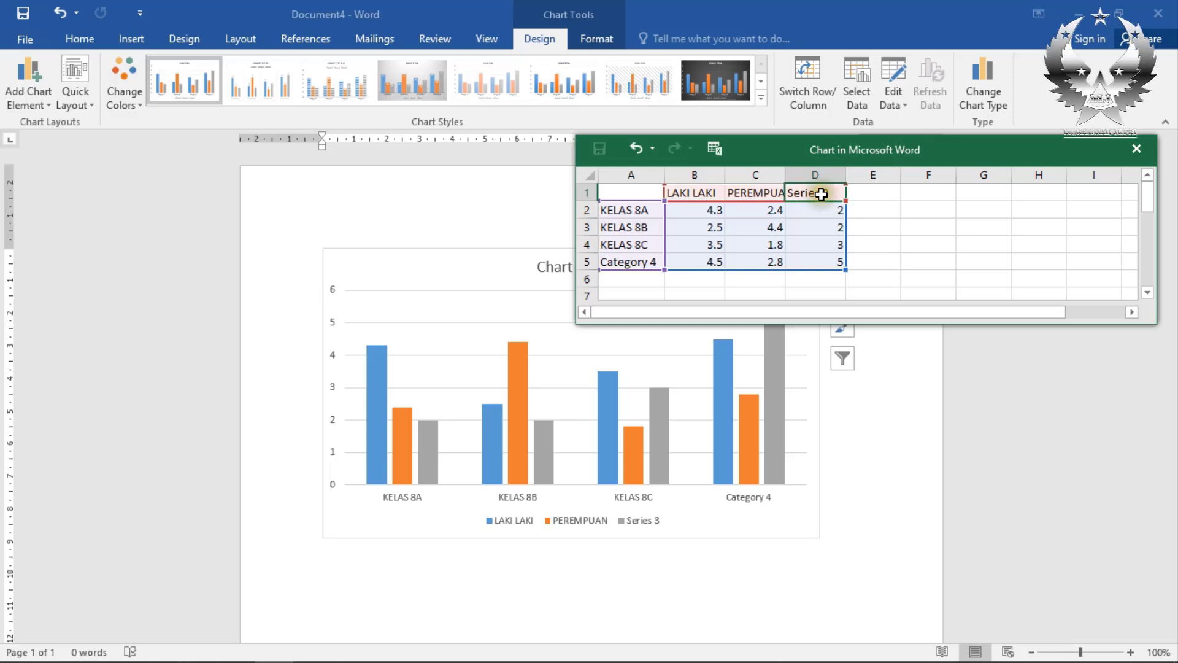
Enter the LAKI LAKI values 15 for KELAS 8A, 7 for KELAS 8B and 28 for KELAS 8C.
left_click(703, 206)
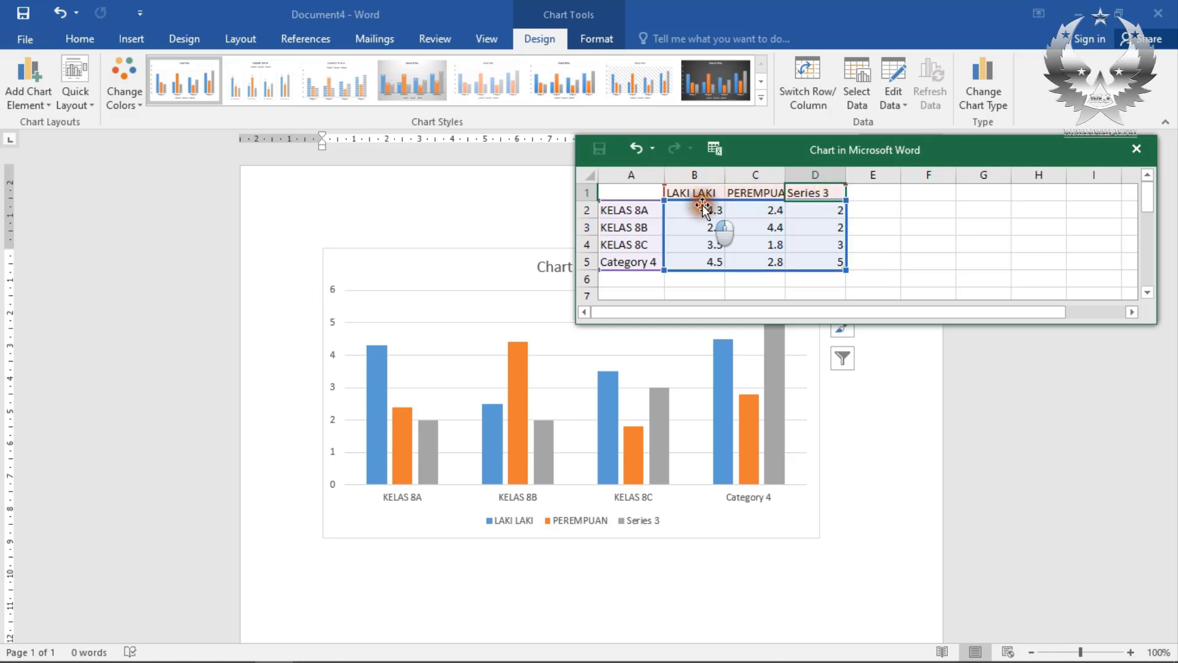
left_click(693, 212)
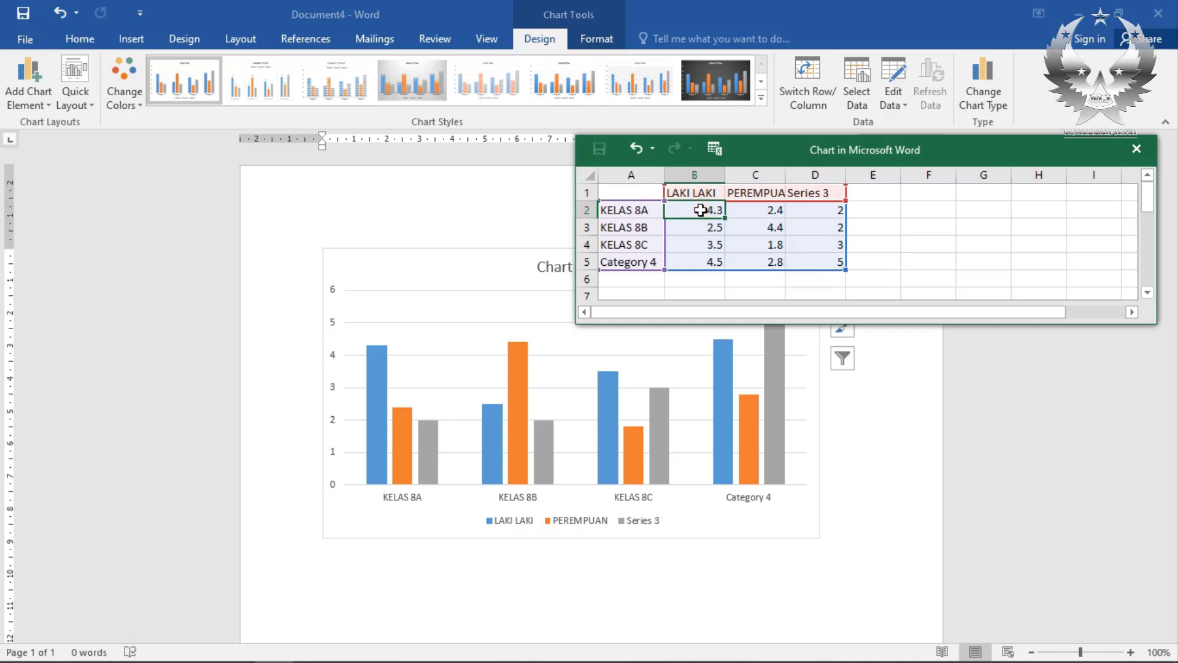
type("15")
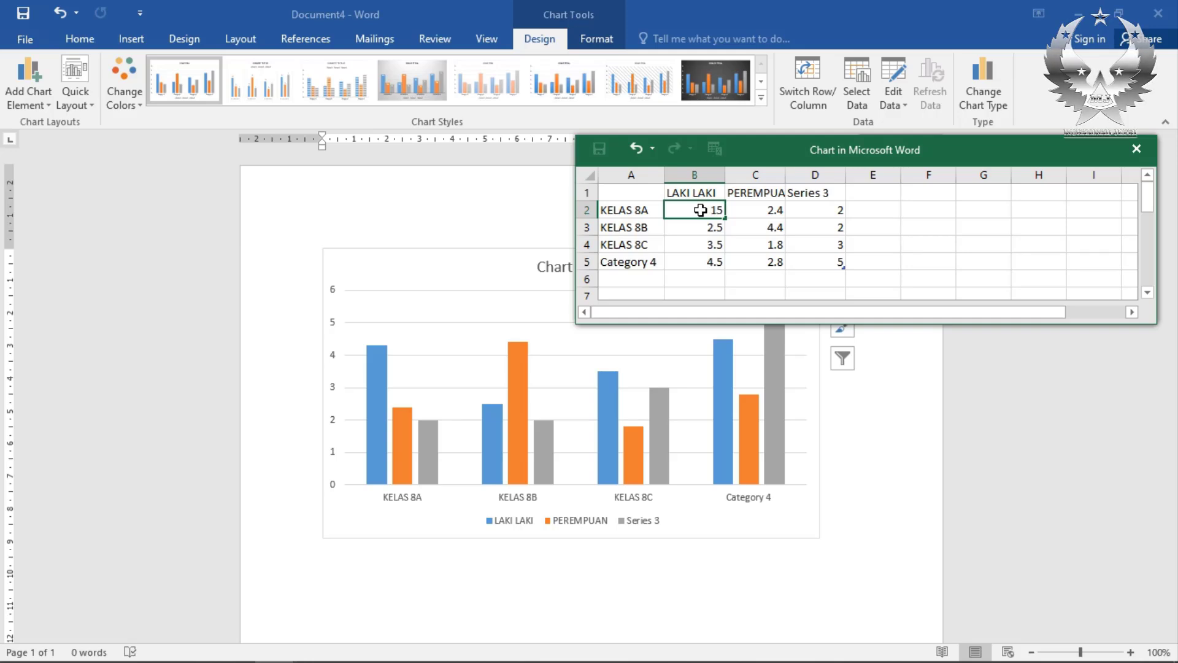
key("Return")
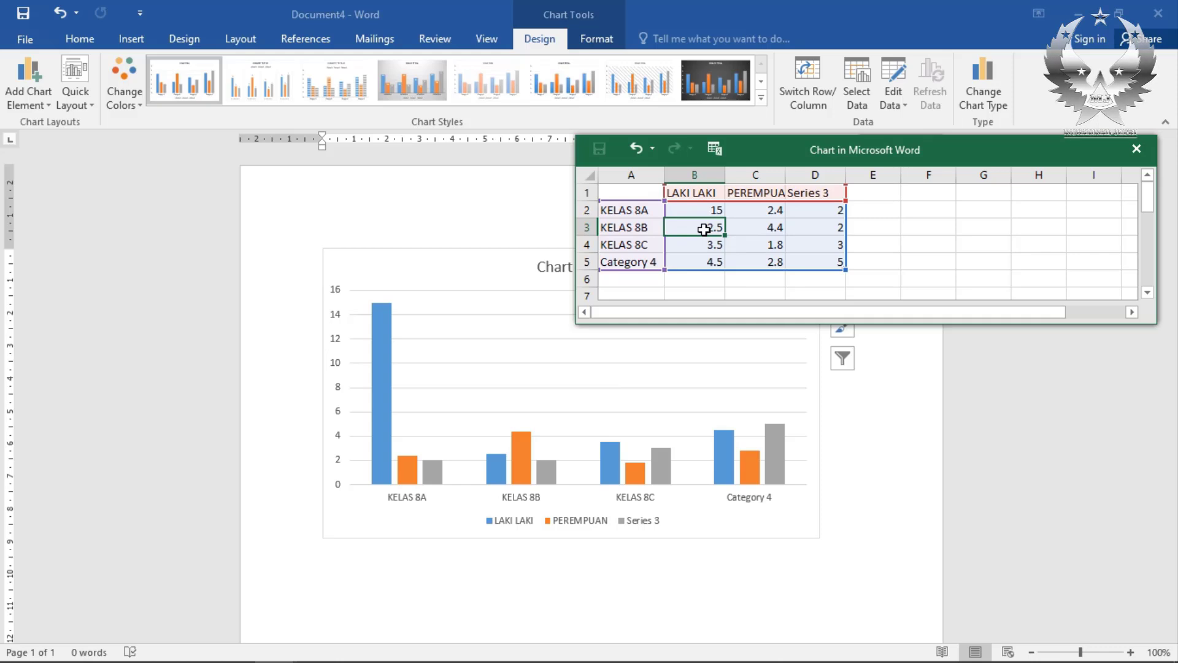
type("7")
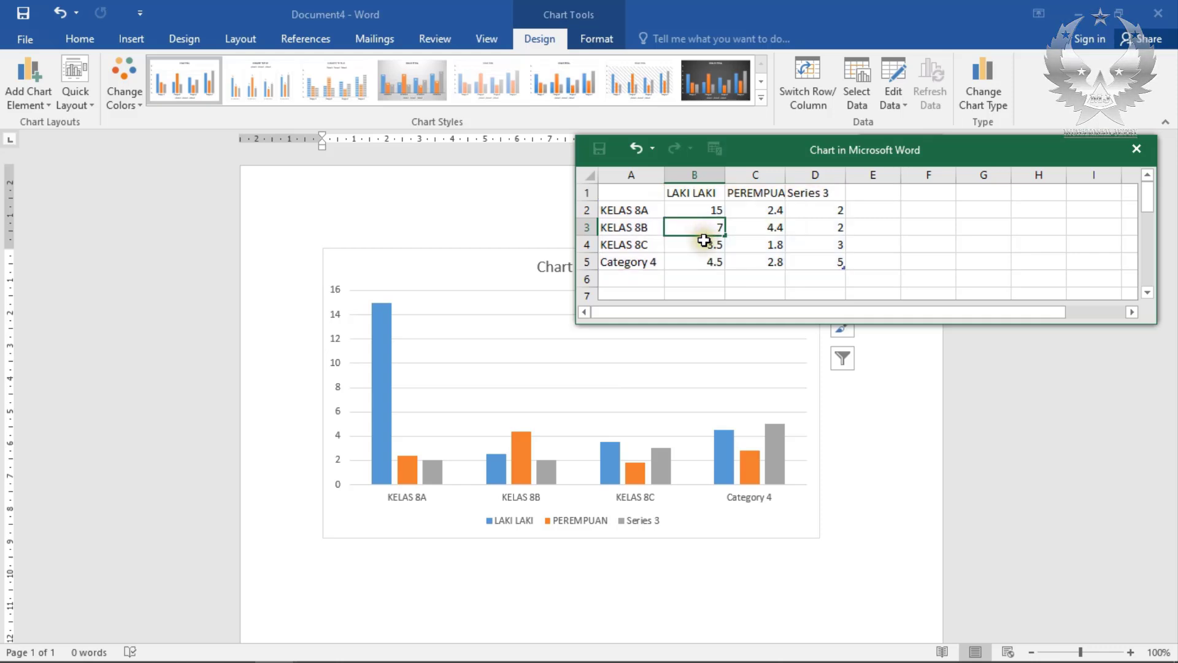
left_click(703, 242)
double_click(704, 241)
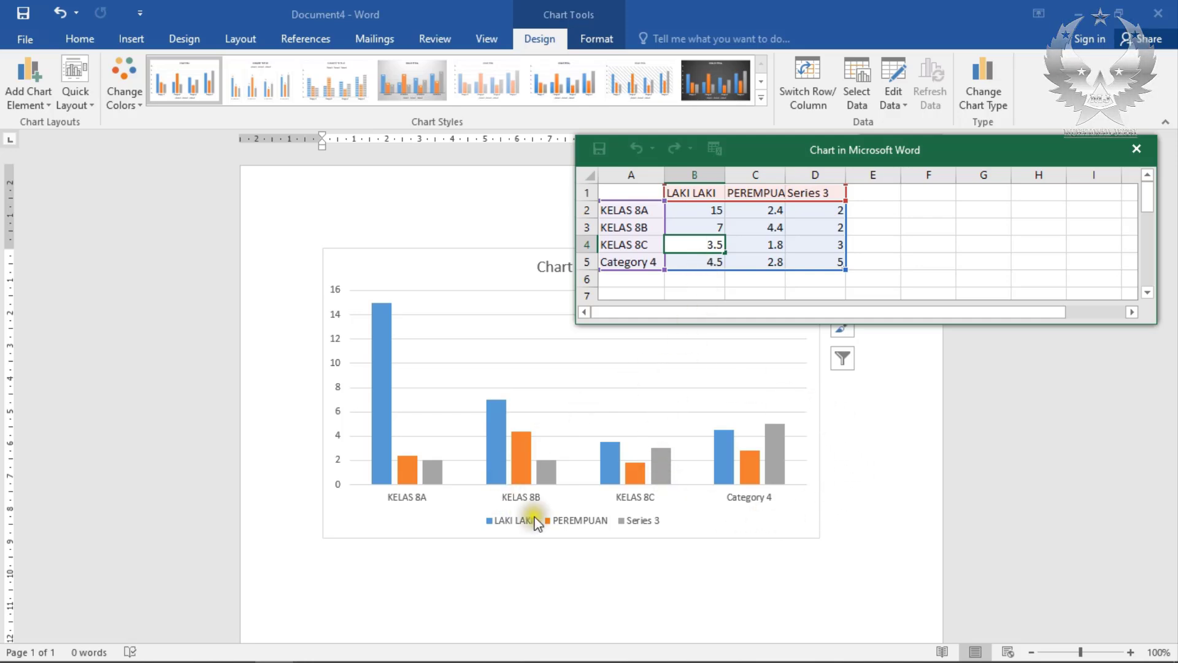
left_click(704, 234)
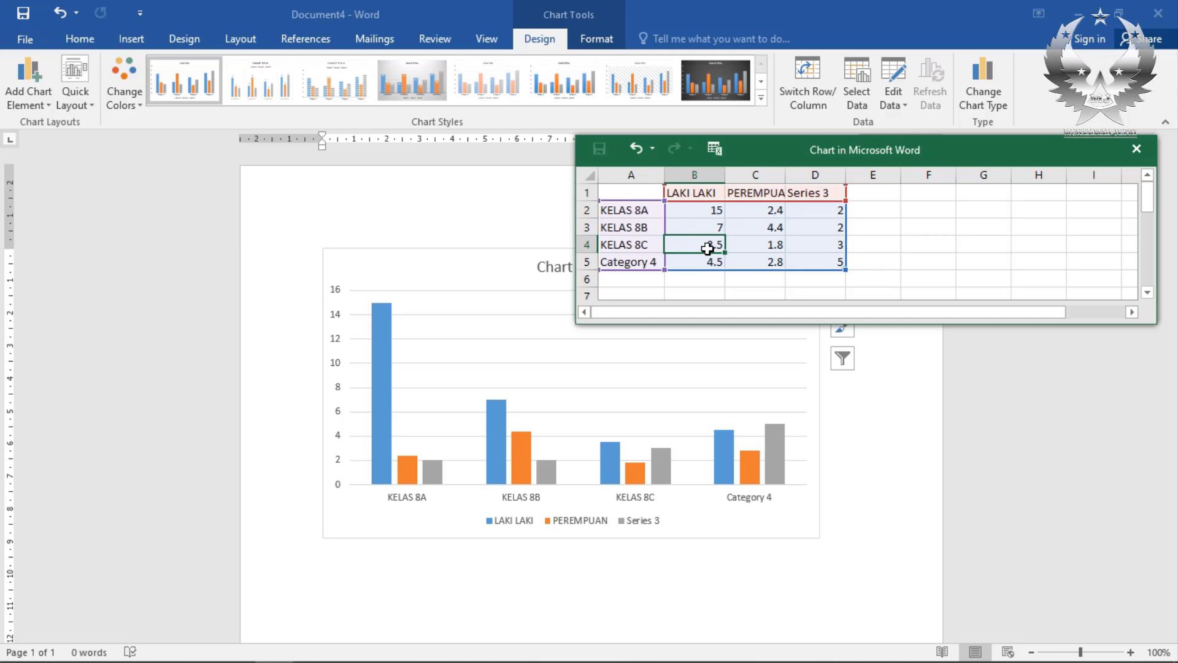
type("2")
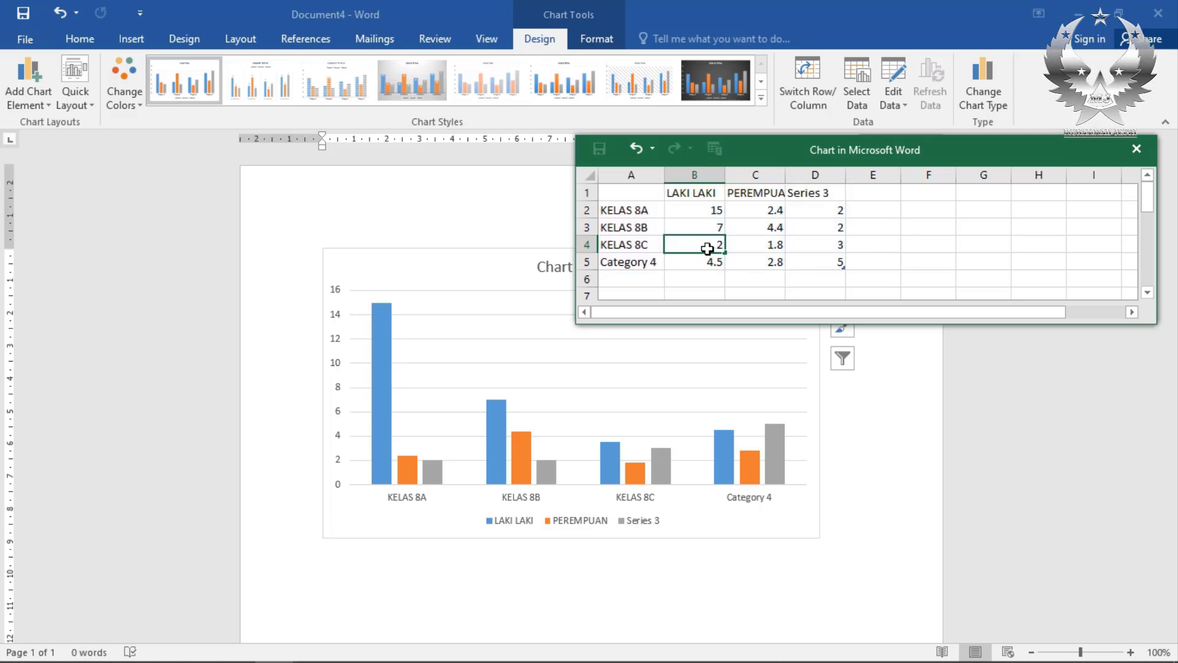
type("58")
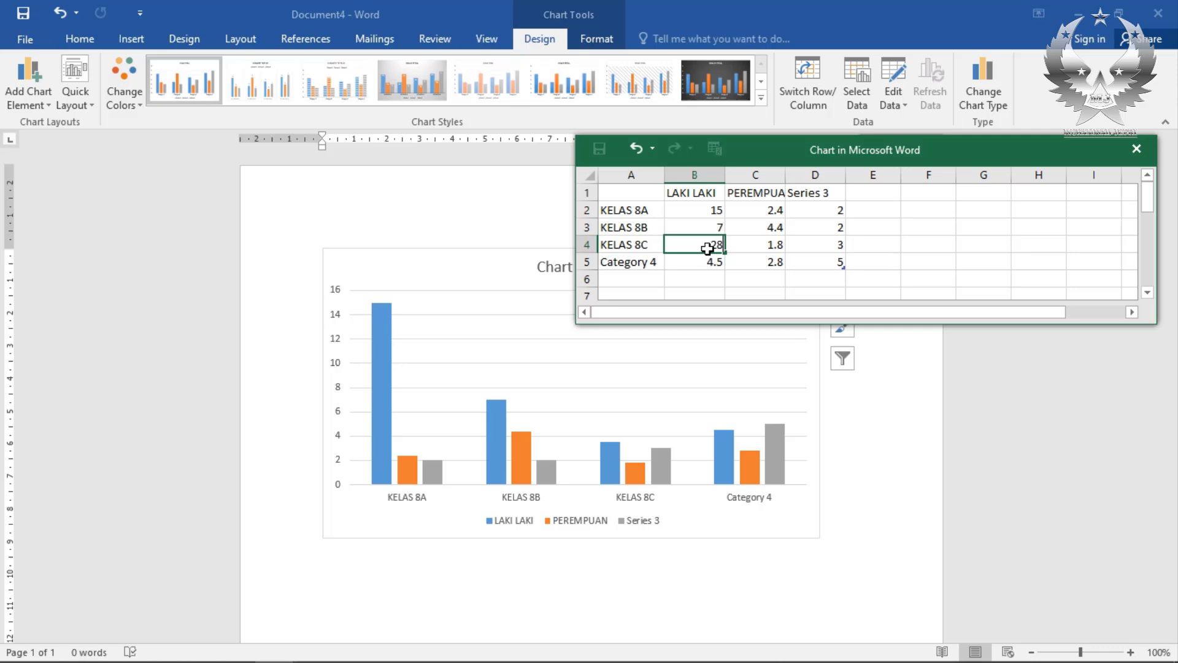
Enter the PEREMPUAN values 27 for KELAS 8A, 32 for KELAS 8B and 11 for KELAS 8C.
left_click(759, 210)
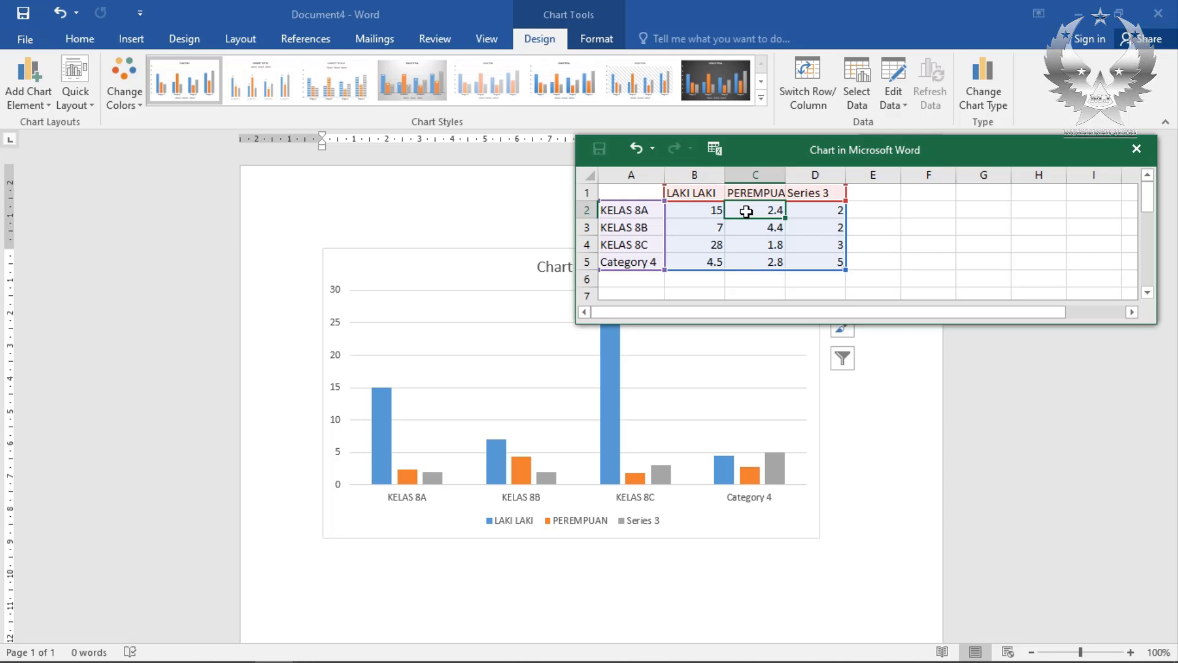
type("27")
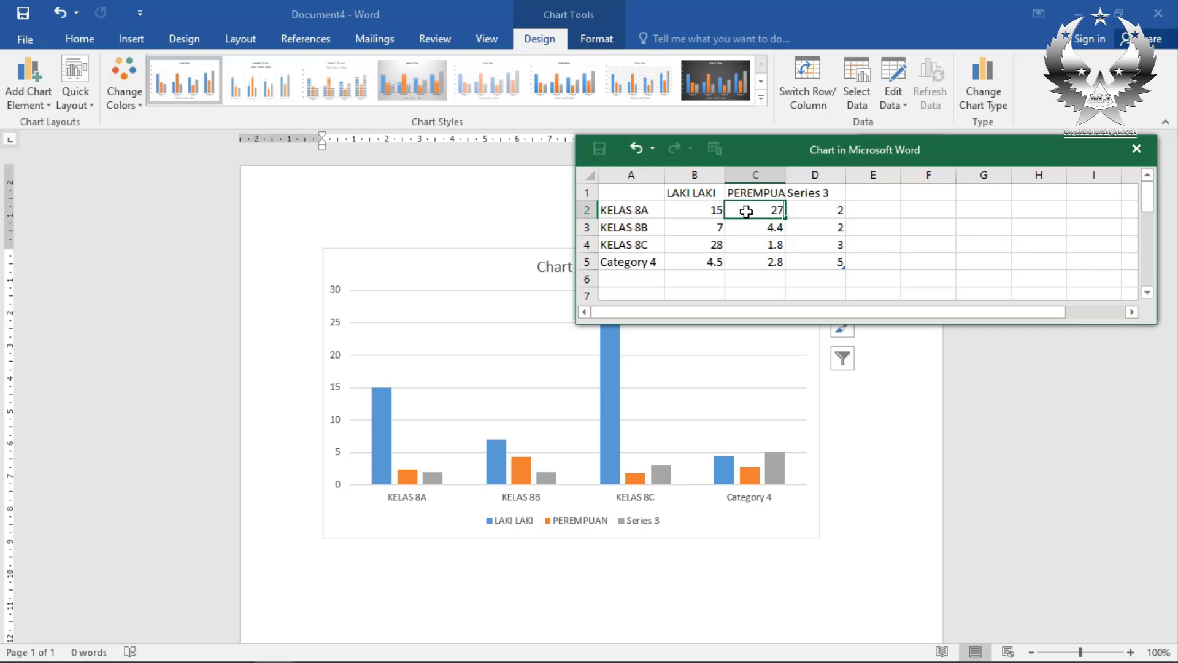
left_click(754, 231)
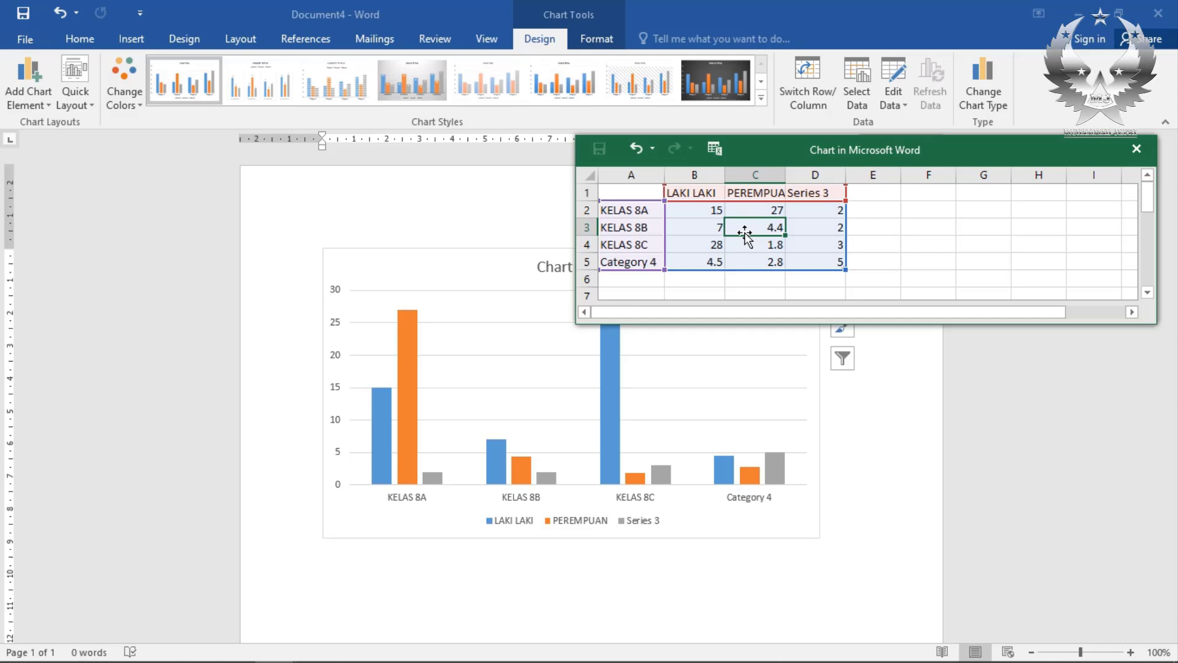
type("3")
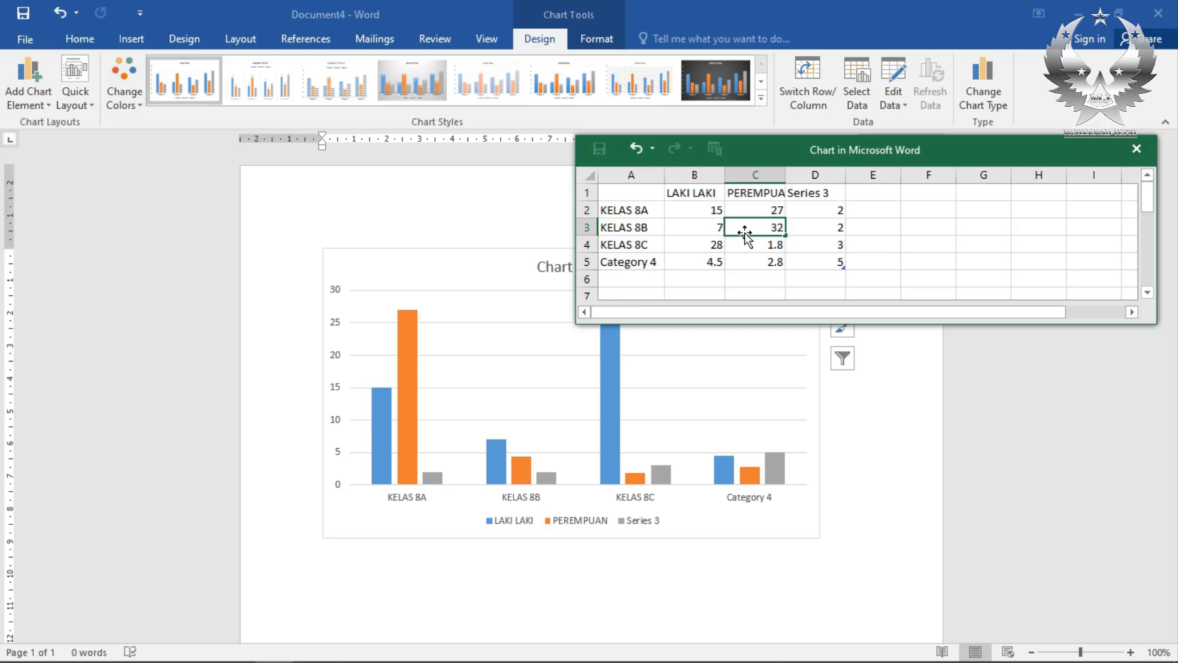
type("2")
key("Return")
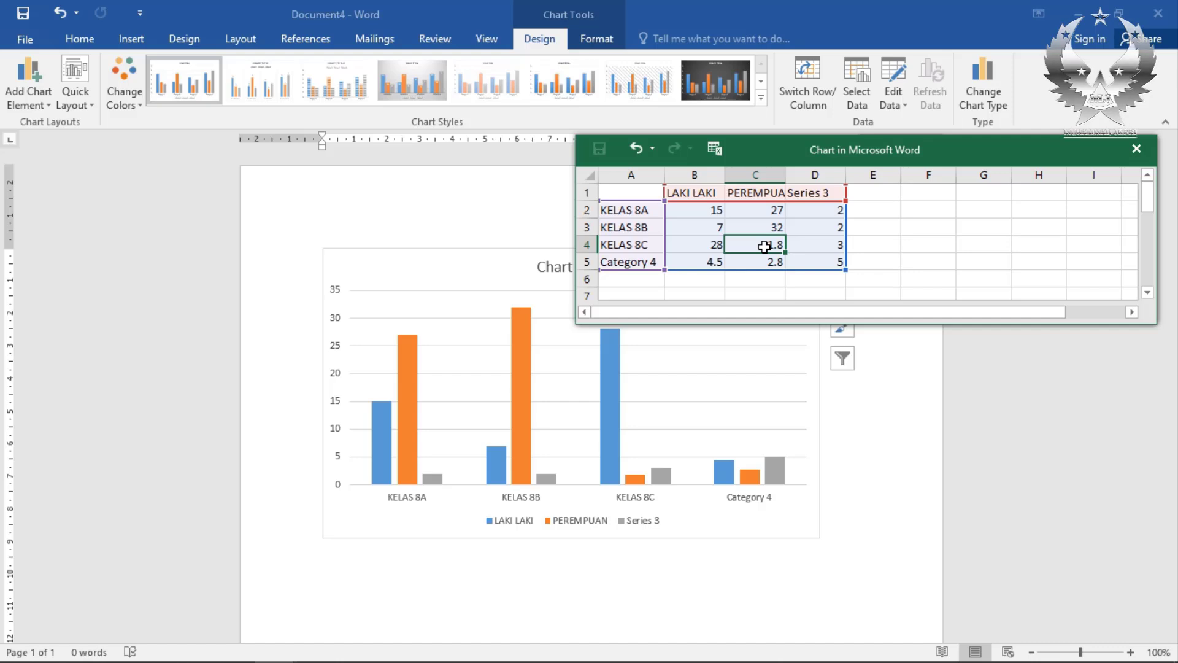
type("1")
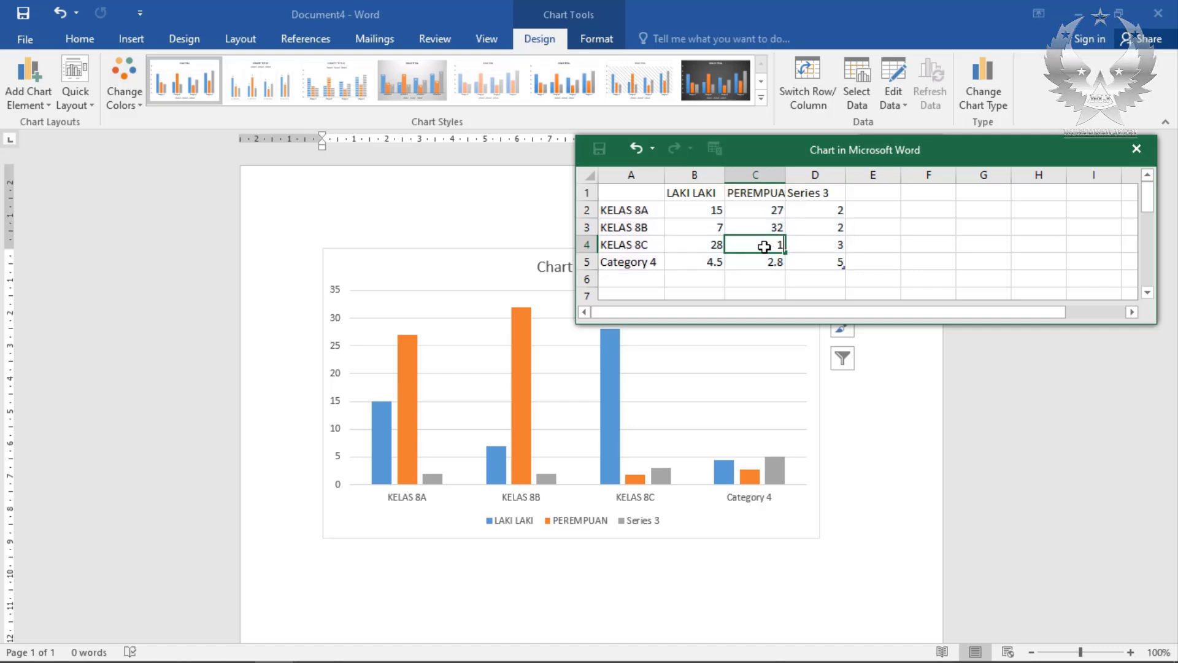
type("1")
left_click(768, 230)
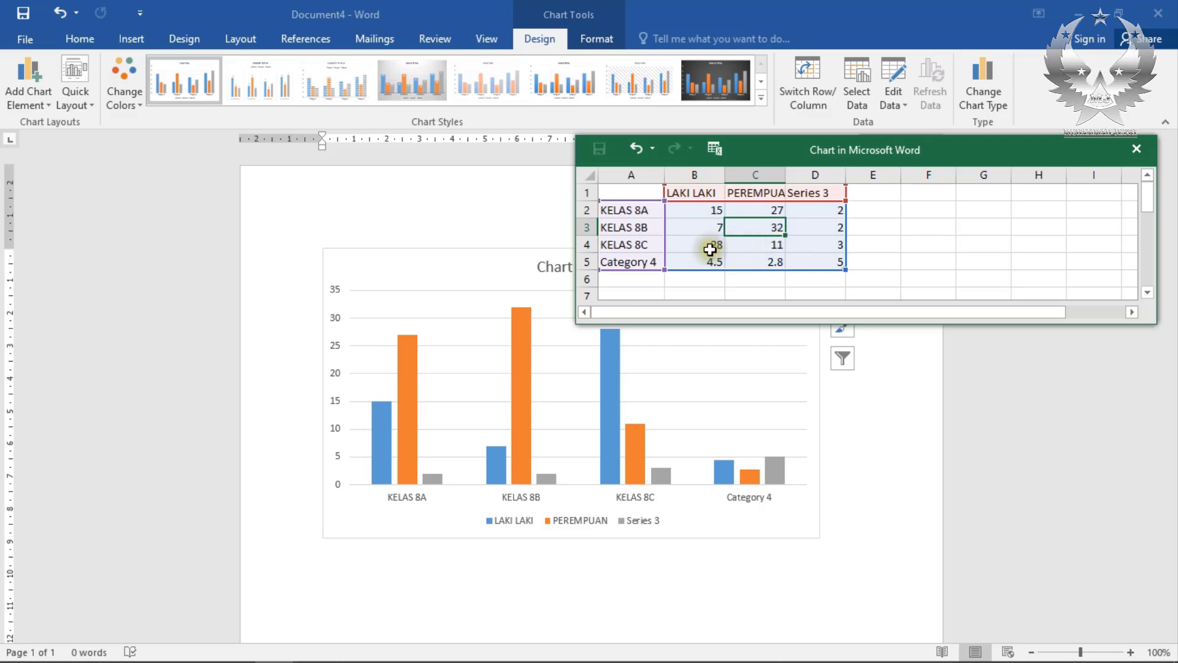
Shrink the chart's data range to A1:C4 so it leaves out Category 4 and Series 3.
left_click(642, 262)
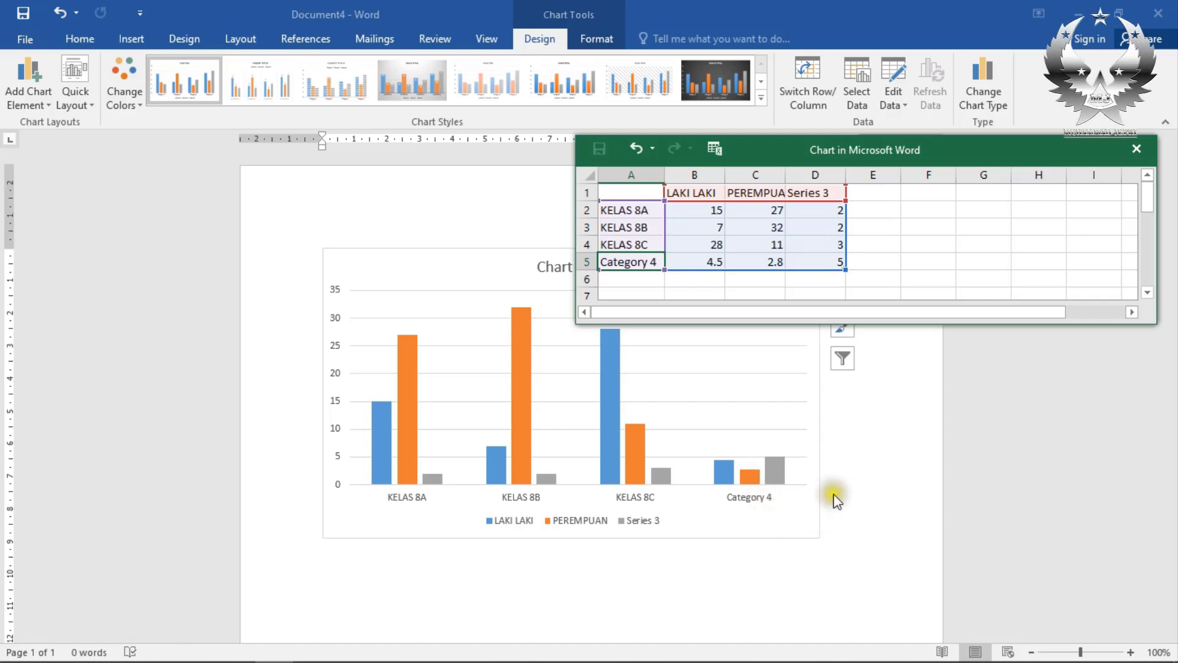
left_click(889, 218)
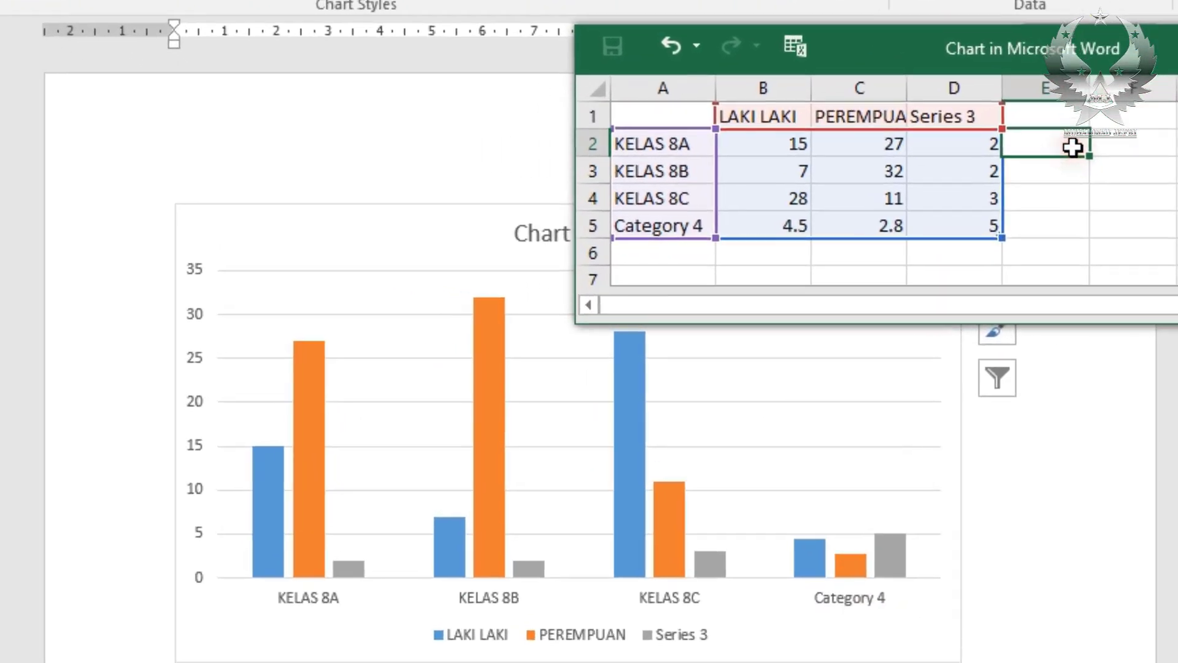
left_click(1165, 147)
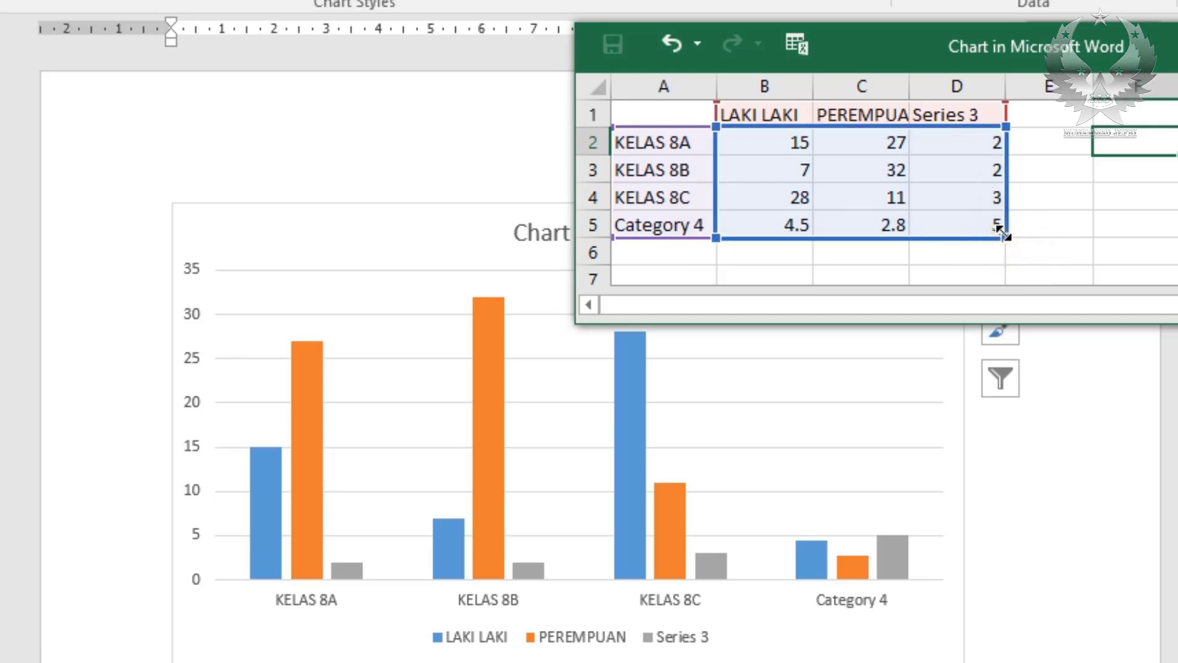
mouse_move(1002, 232)
left_mouse_down()
mouse_move(952, 232)
mouse_move(950, 217)
left_mouse_up()
left_click_drag(950, 218, 952, 219)
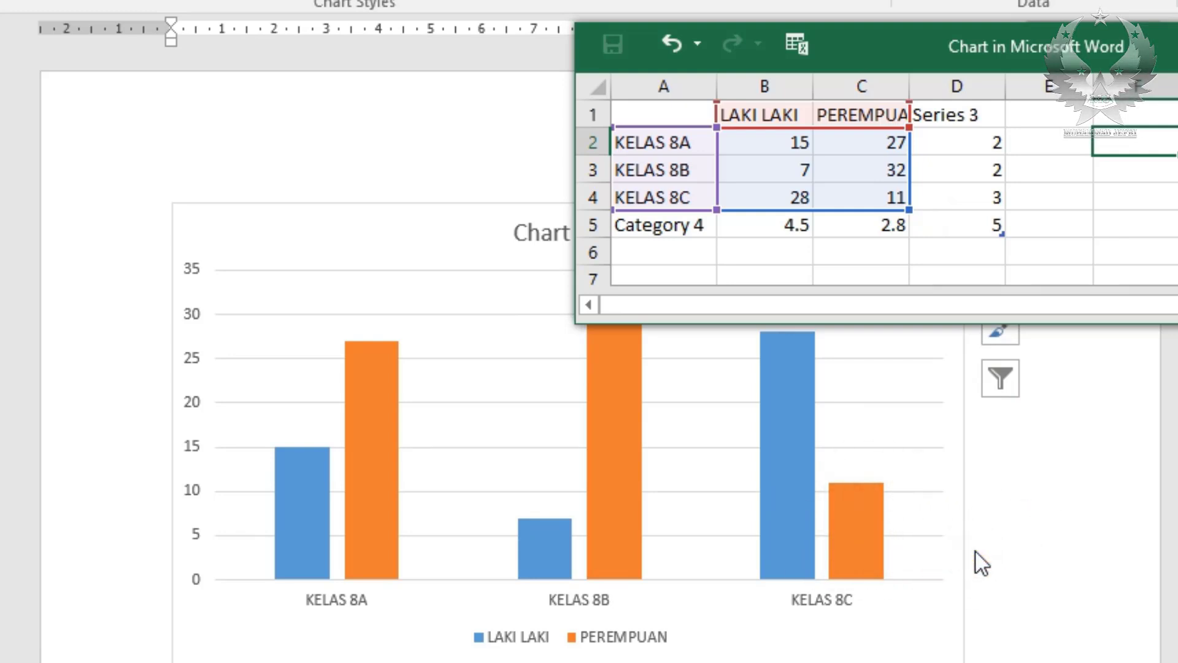
Close the chart data window and deselect the chart.
left_click(828, 176)
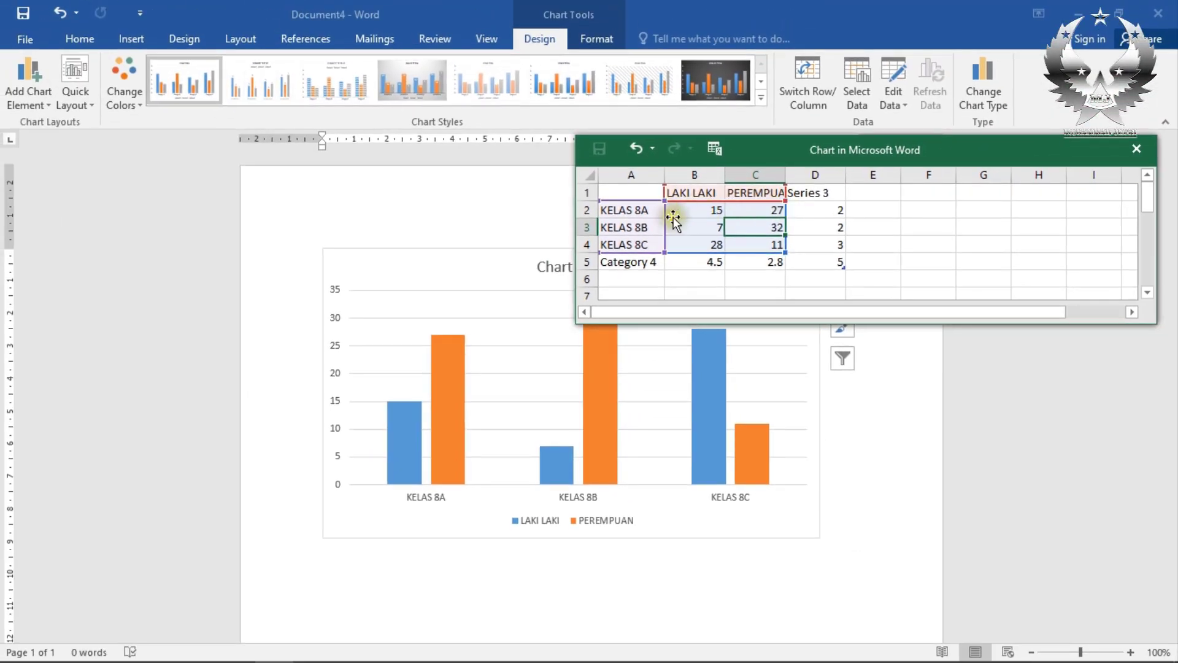
left_click(1137, 150)
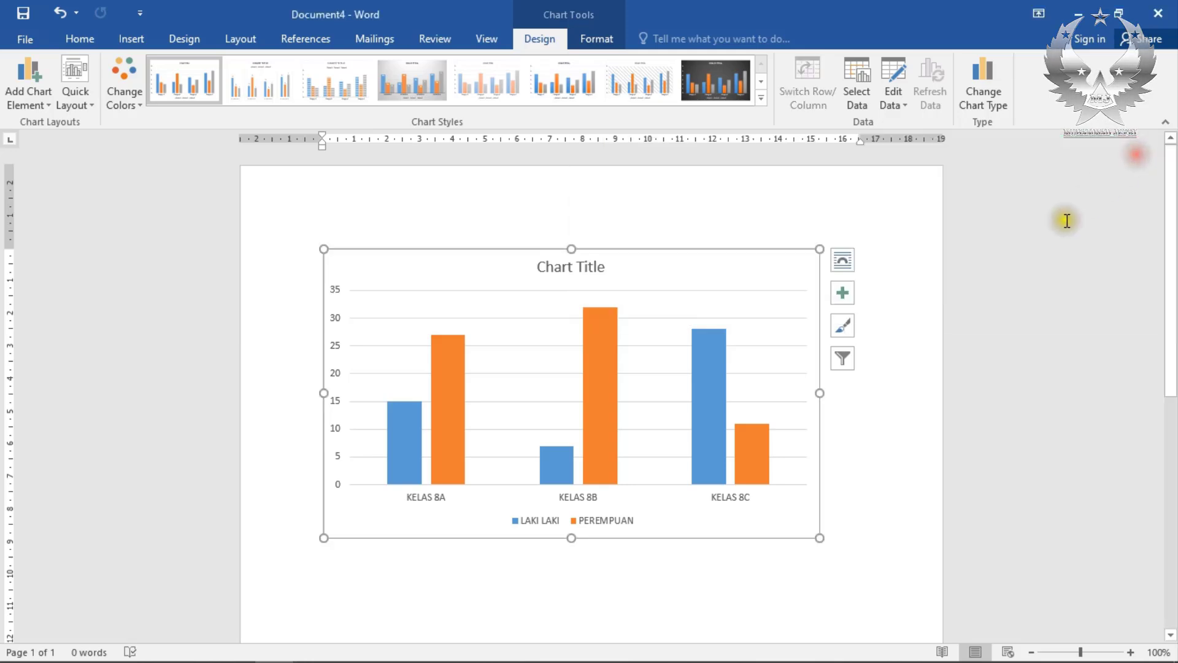
left_click(1035, 243)
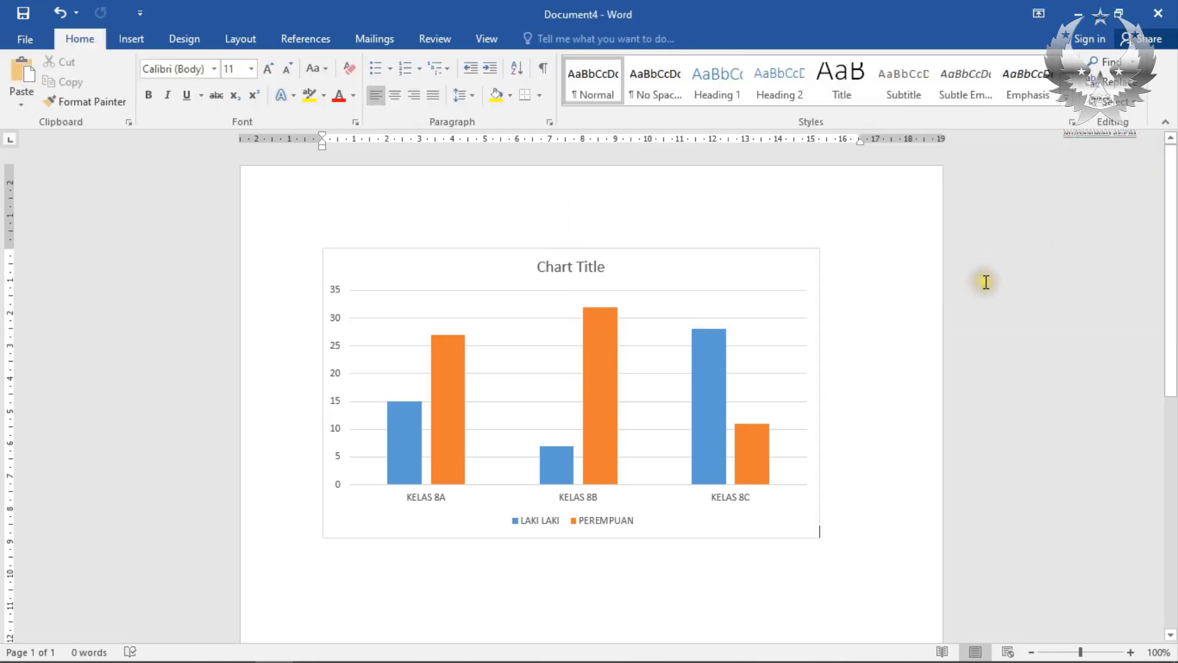
Select the whole chart with its design options showing and the Format Chart Area settings closed.
left_click(807, 271)
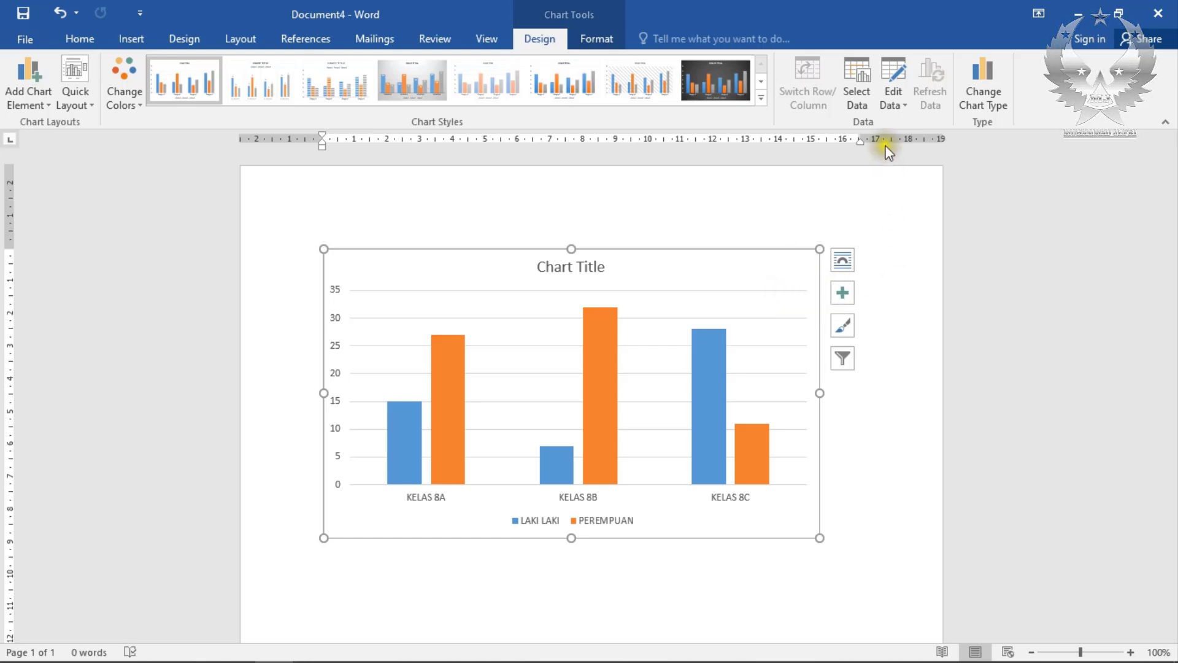
double_click(813, 265)
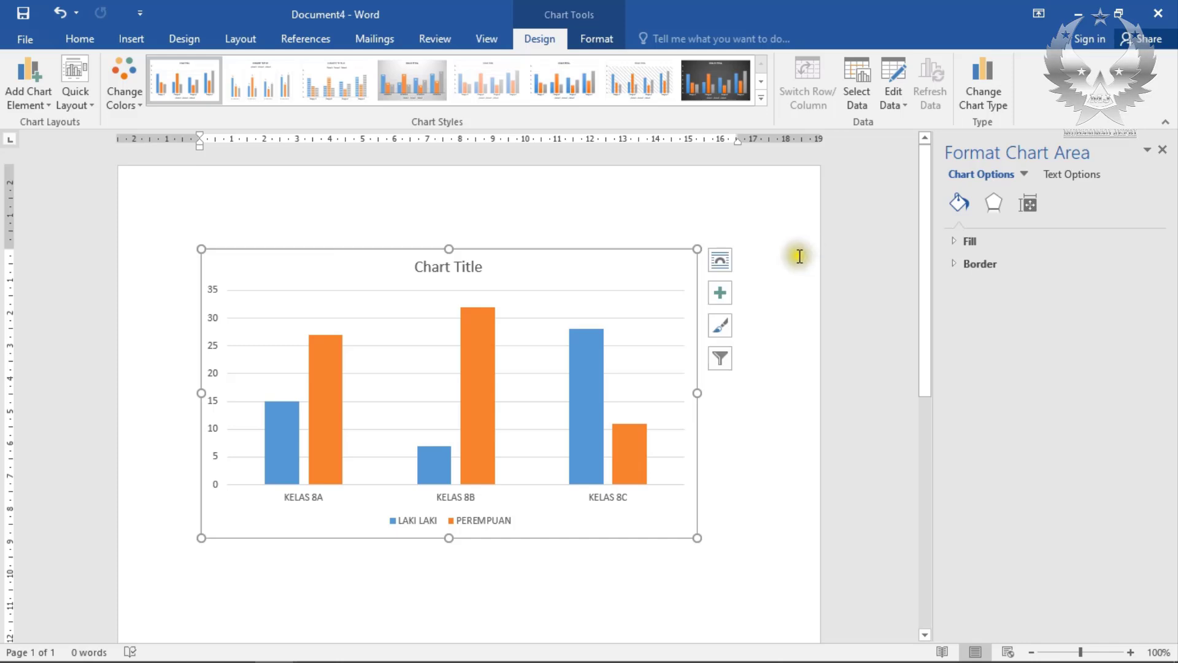
left_click(1162, 150)
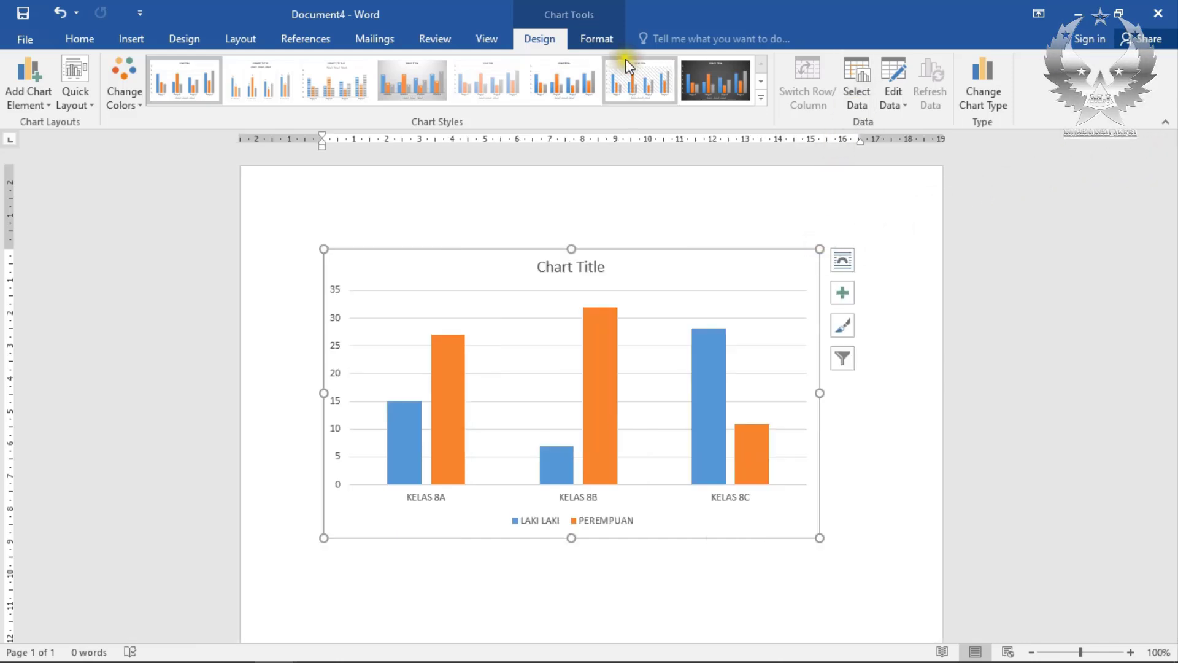
left_click(548, 38)
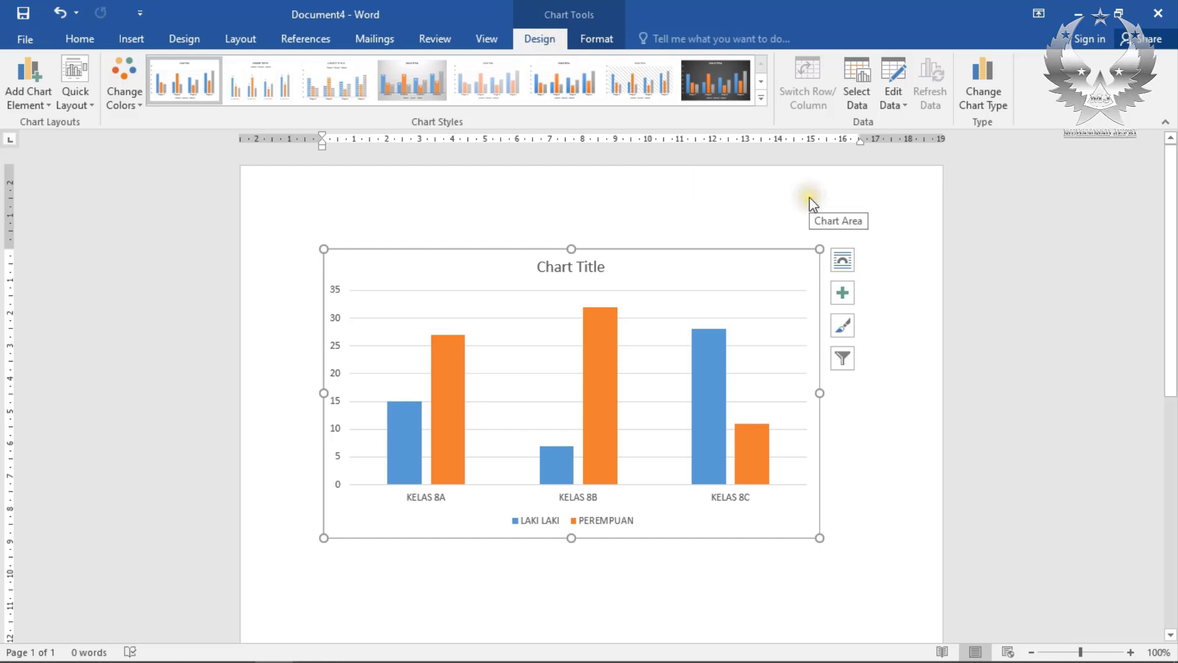
Reopen the chart's data sheet and close it again.
left_click(903, 72)
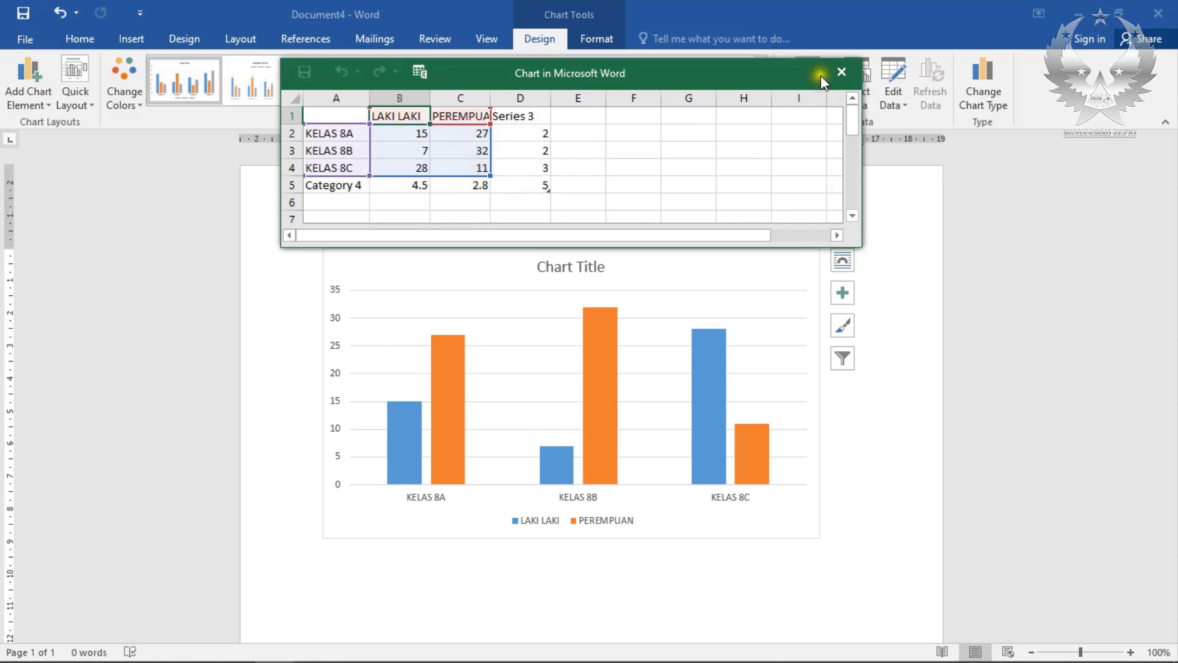
left_click(841, 72)
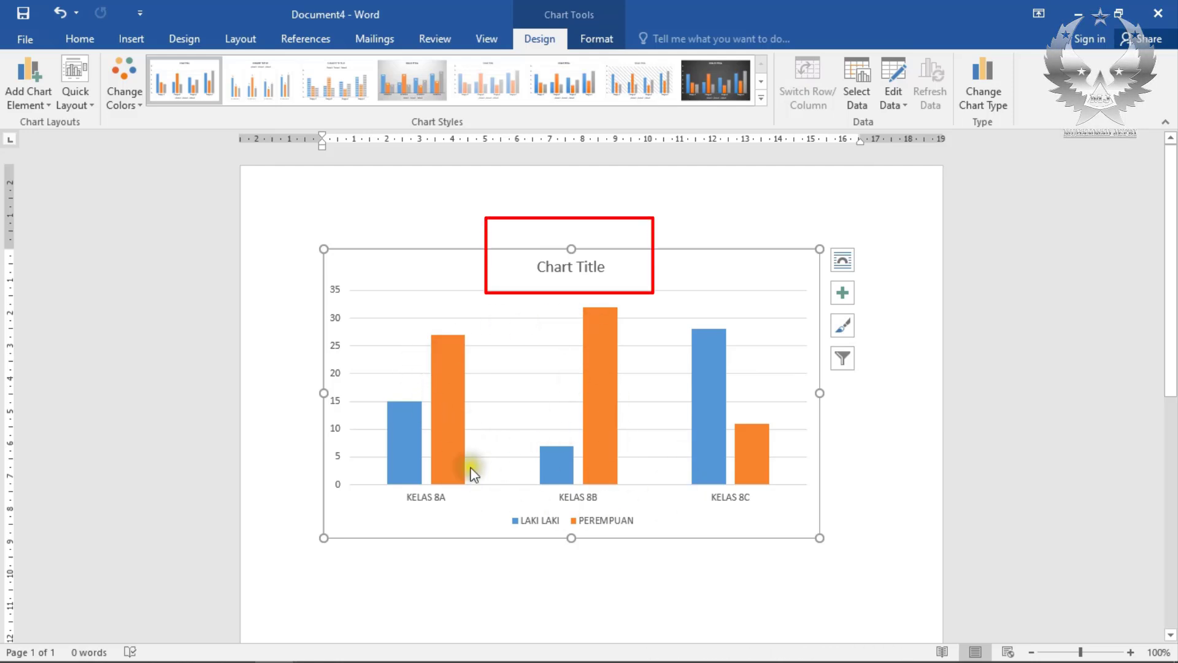
Replace the placeholder chart title with DATA JUMLAH SISWA and select the whole chart.
left_click(567, 268)
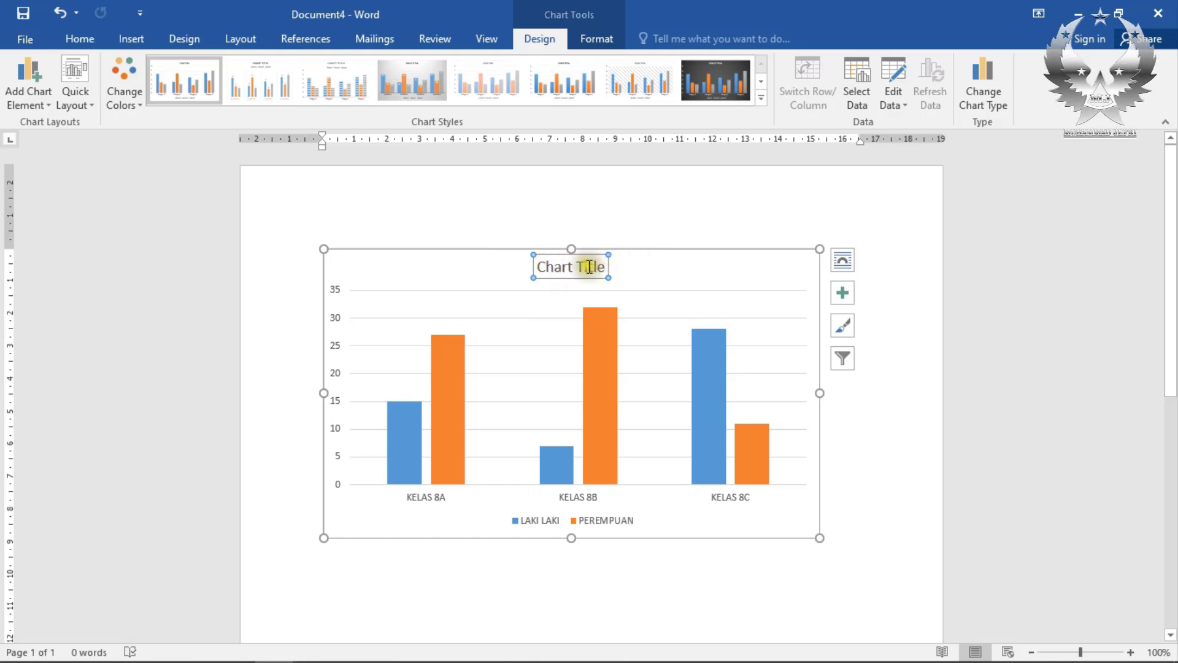
double_click(584, 267)
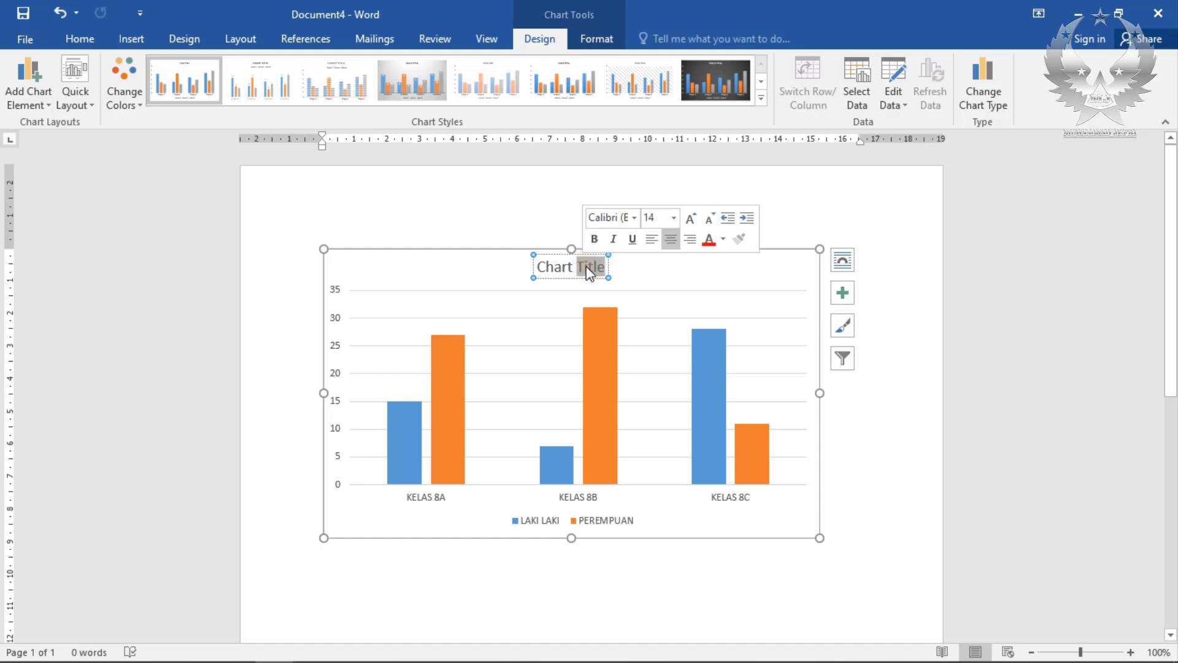
key("Delete")
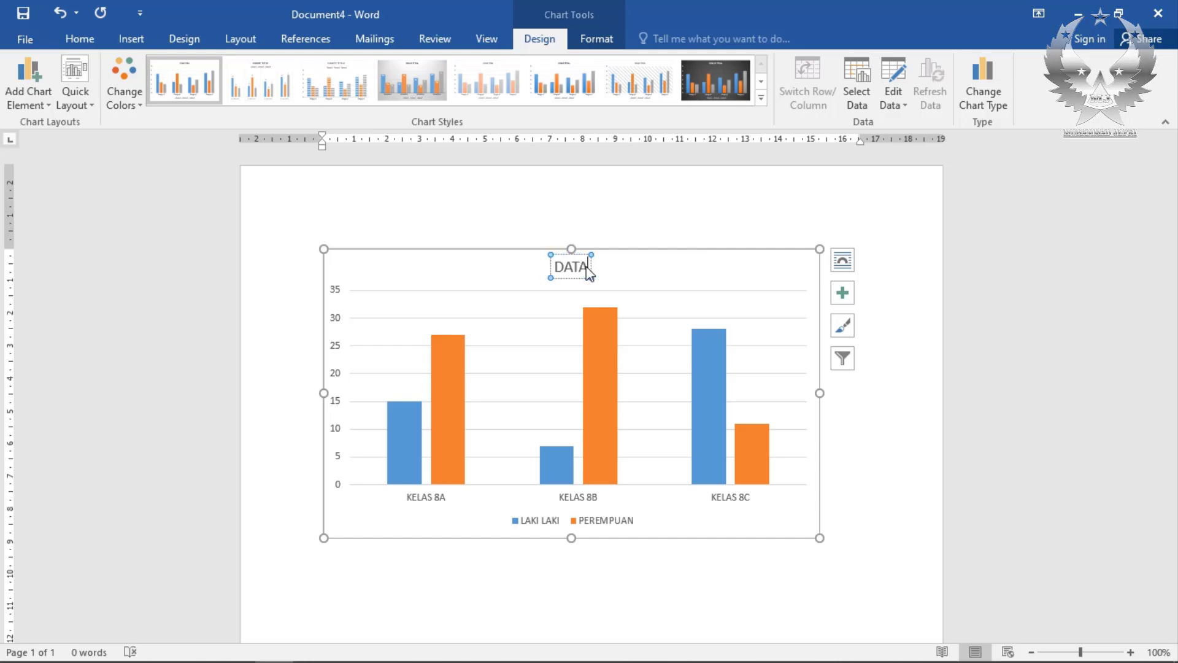
type("DATA JUML")
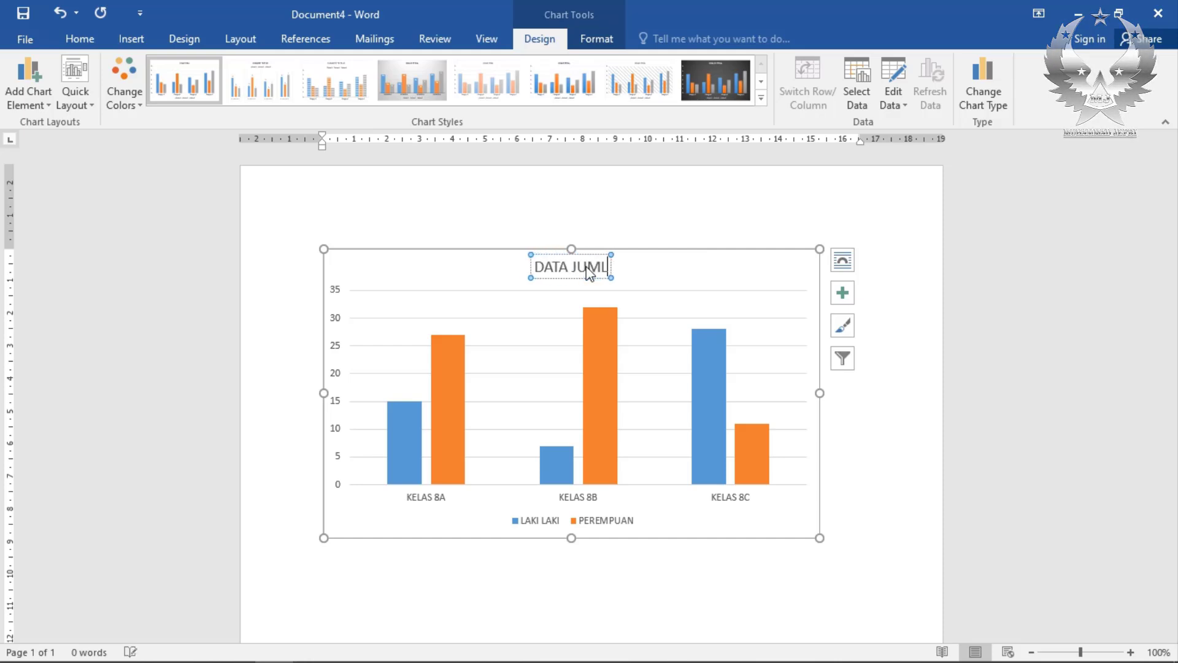
type("AH SISWA")
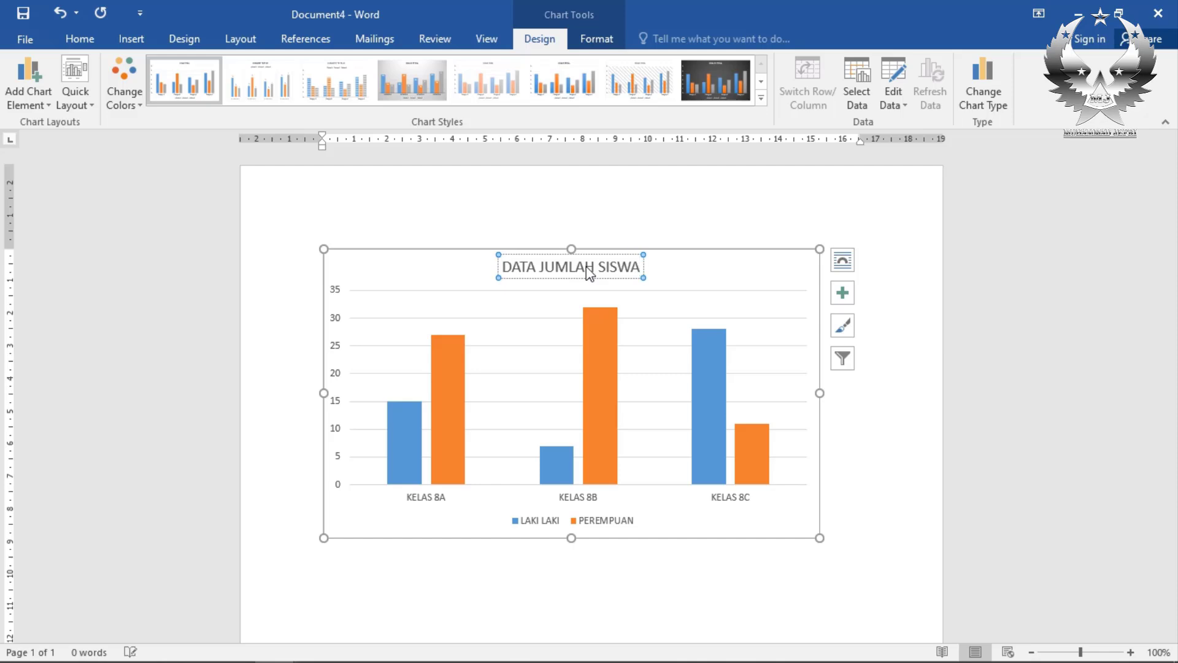
left_click(796, 276)
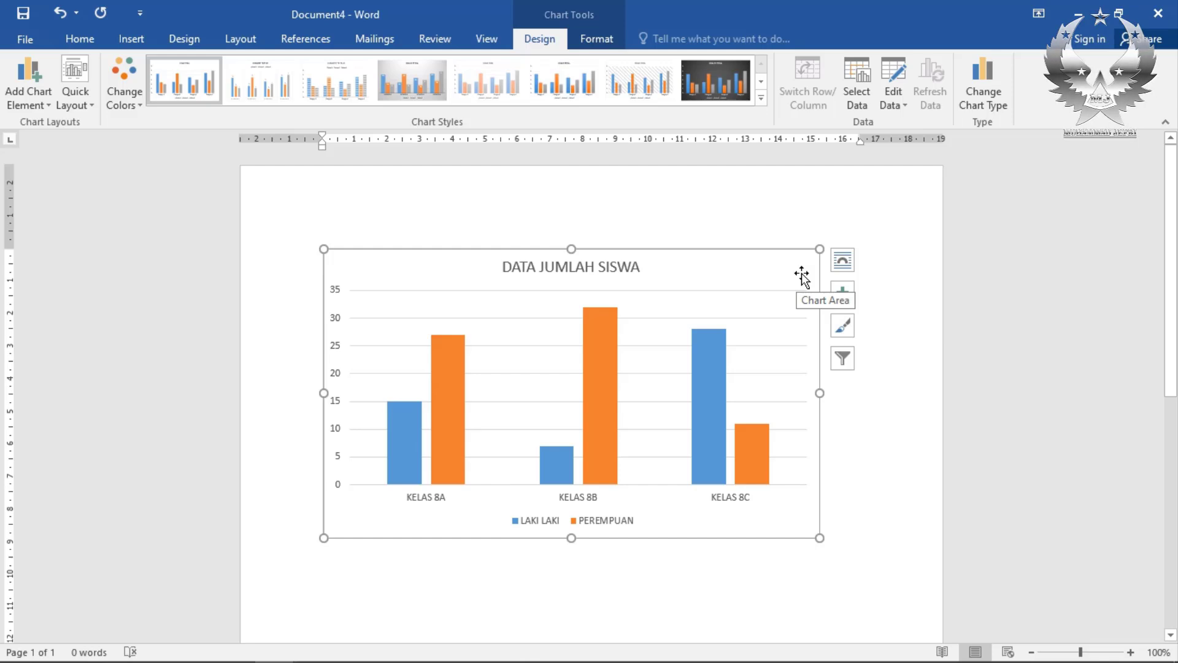
left_click(800, 275)
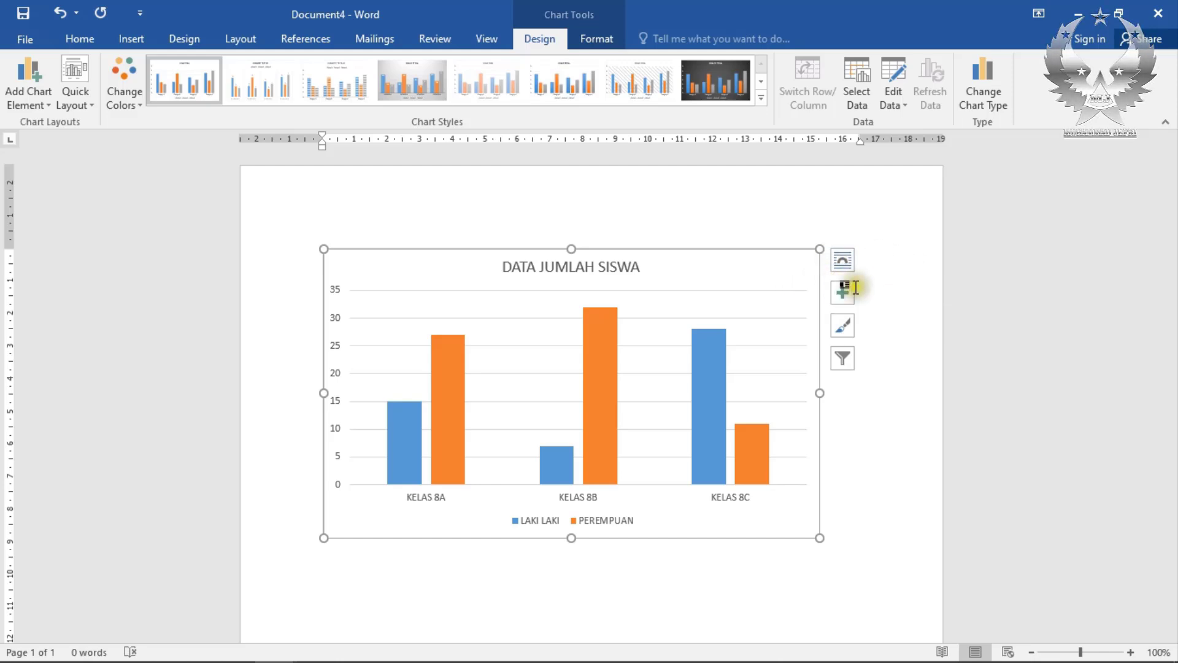
Try out axis titles on the chart's two axes and remove them again.
left_click(844, 293)
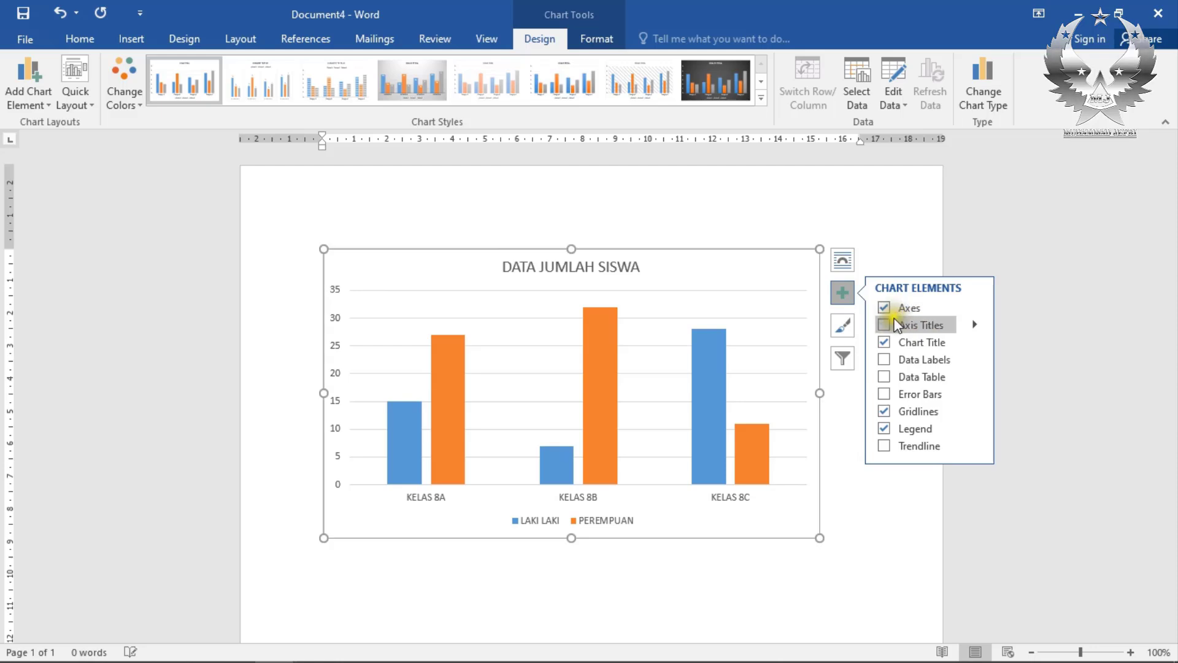
left_click(887, 326)
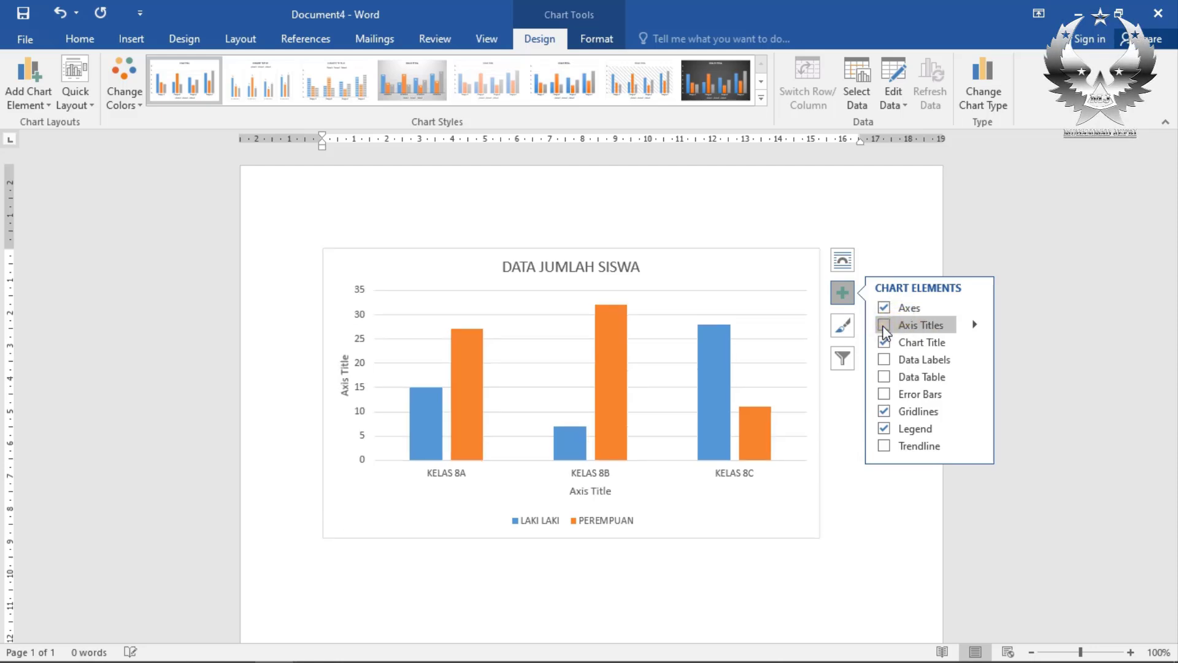
left_click(885, 325)
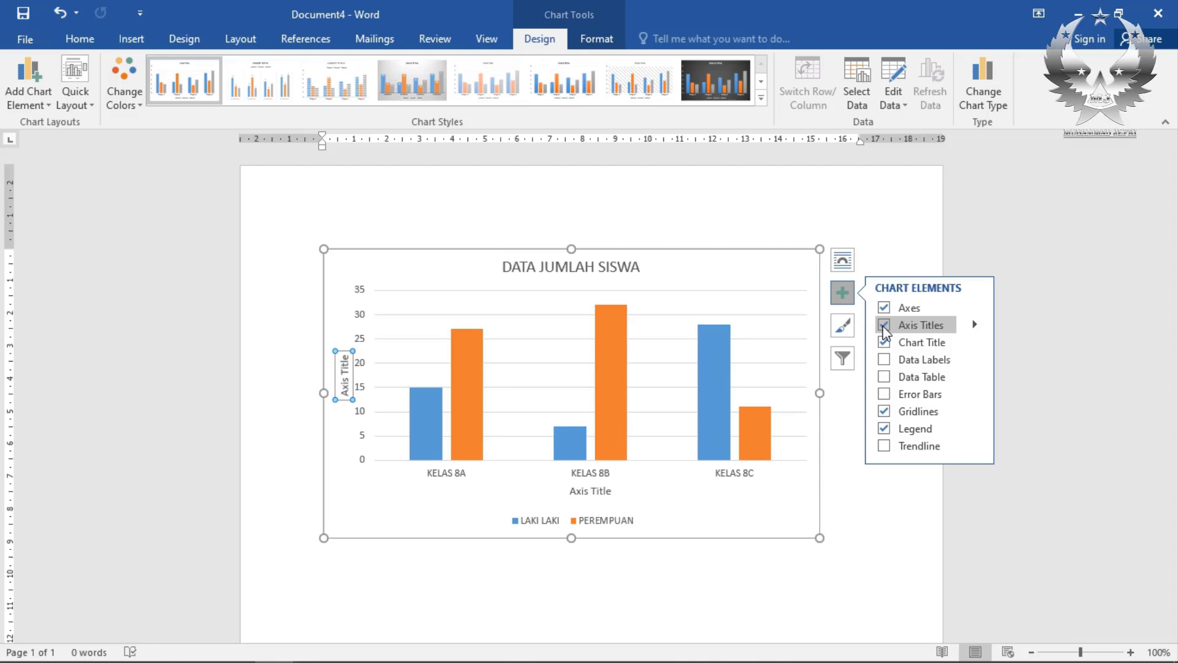
left_click(885, 326)
Add data labels above the chart's columns.
left_click(890, 360)
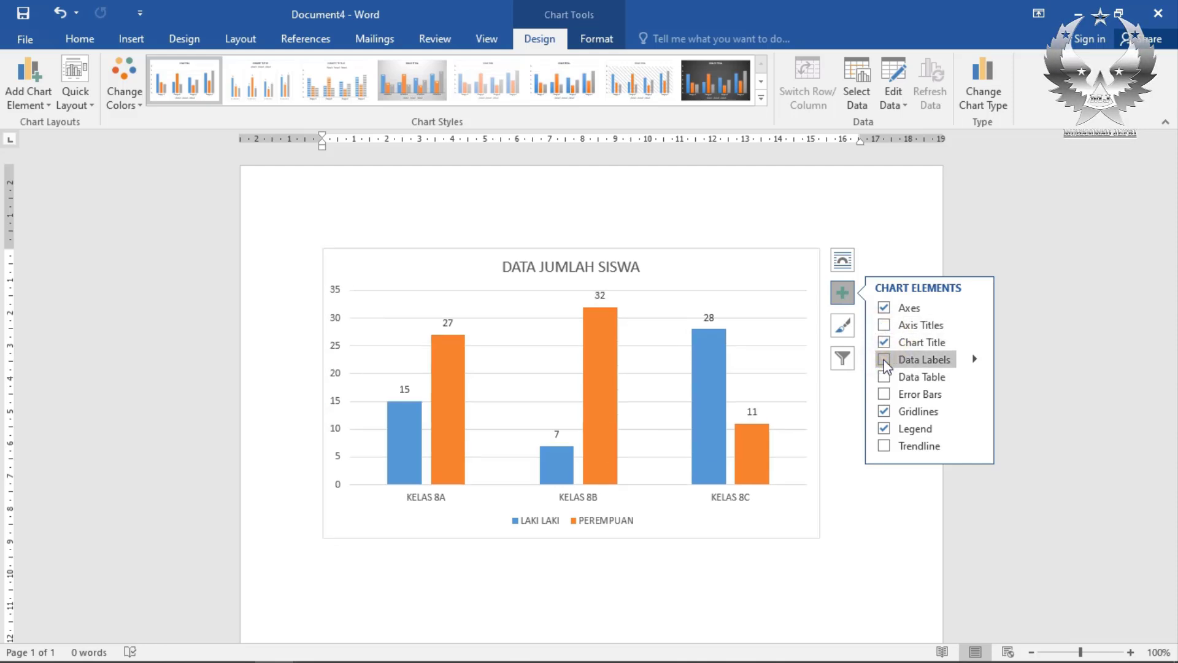
left_click(886, 362)
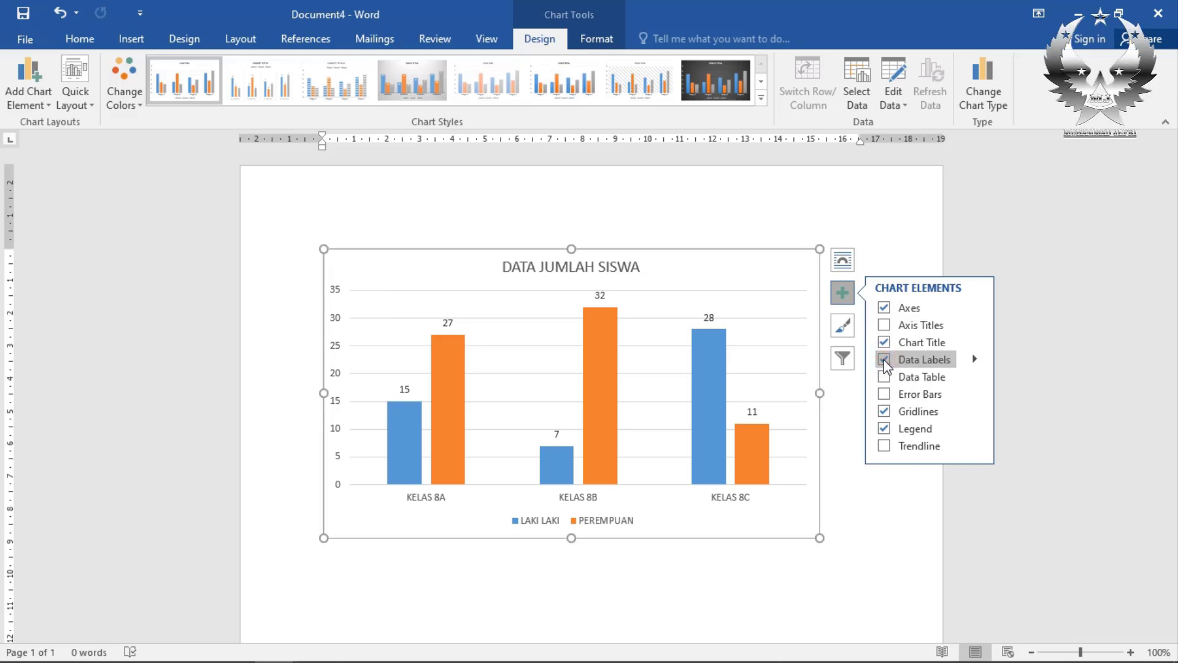
left_click(886, 362)
left_click(886, 362)
Add a data table beneath the chart's columns and deselect the chart.
left_click(884, 377)
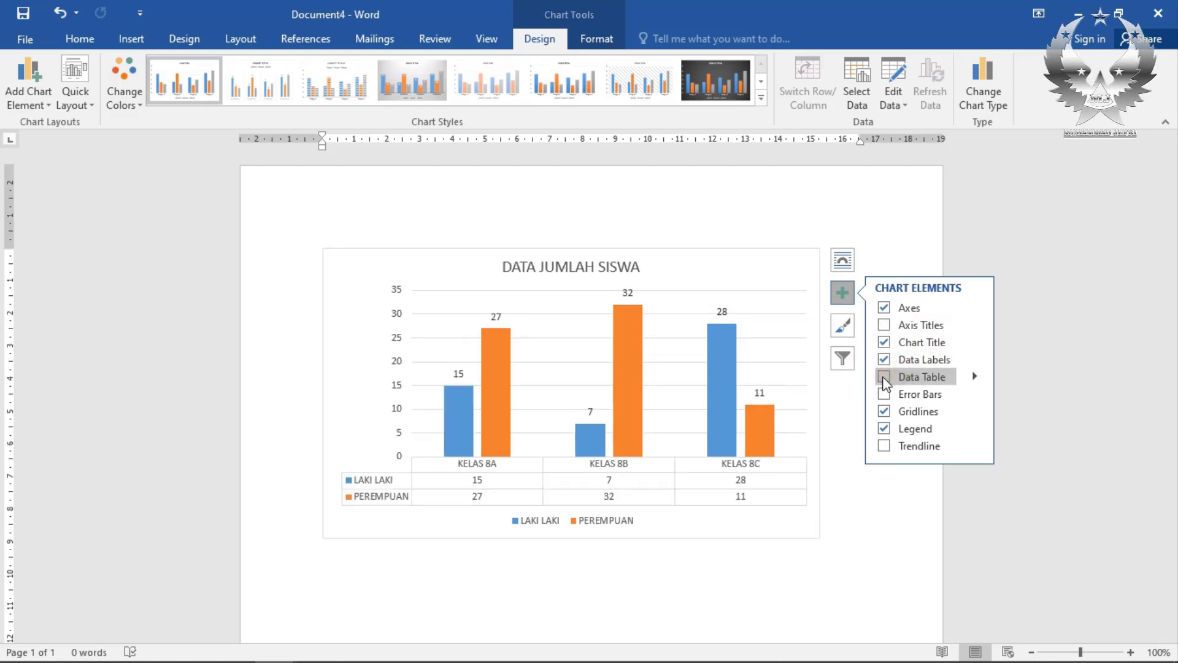
left_click(884, 377)
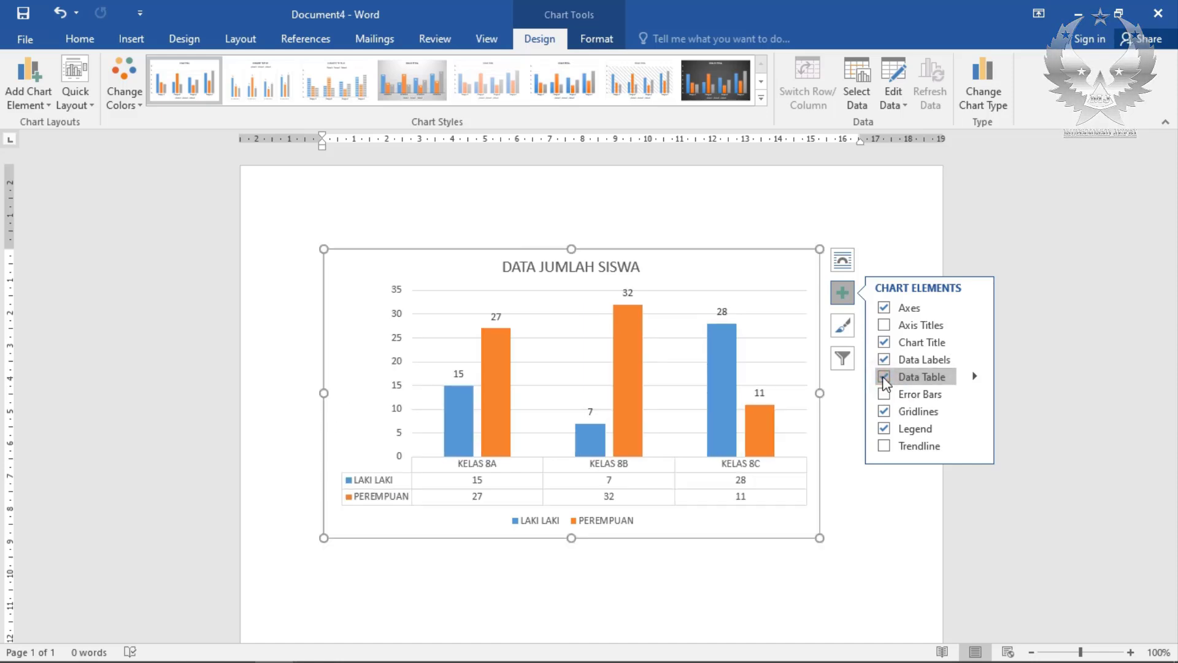
left_click(885, 377)
left_click(885, 377)
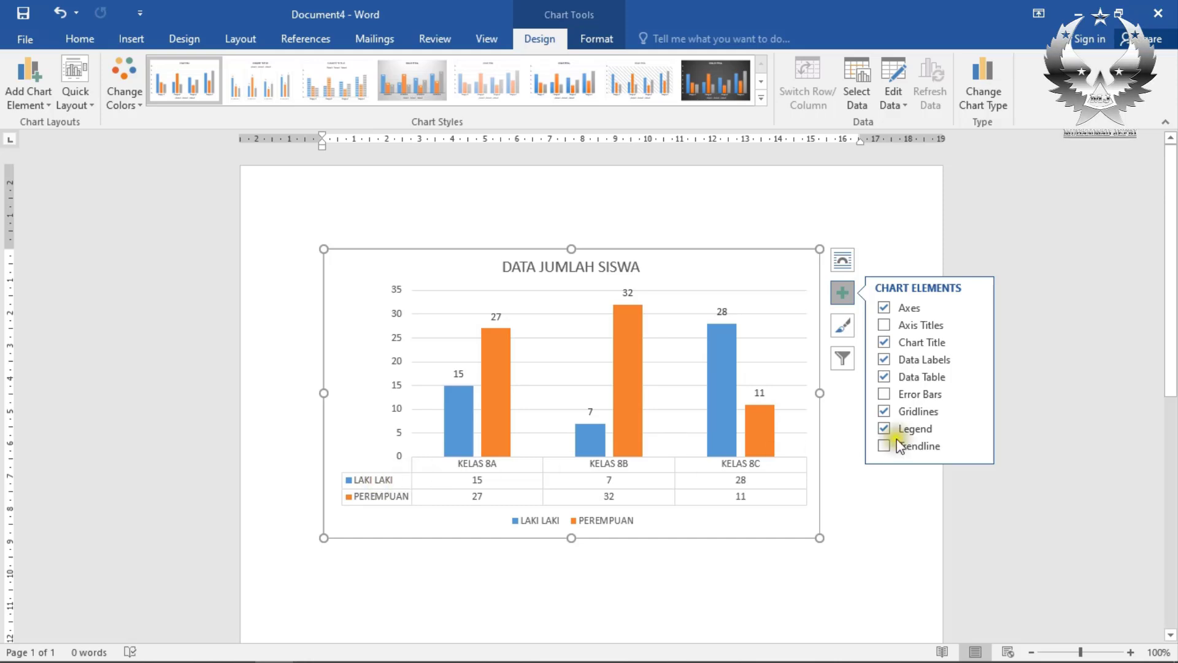
left_click(884, 377)
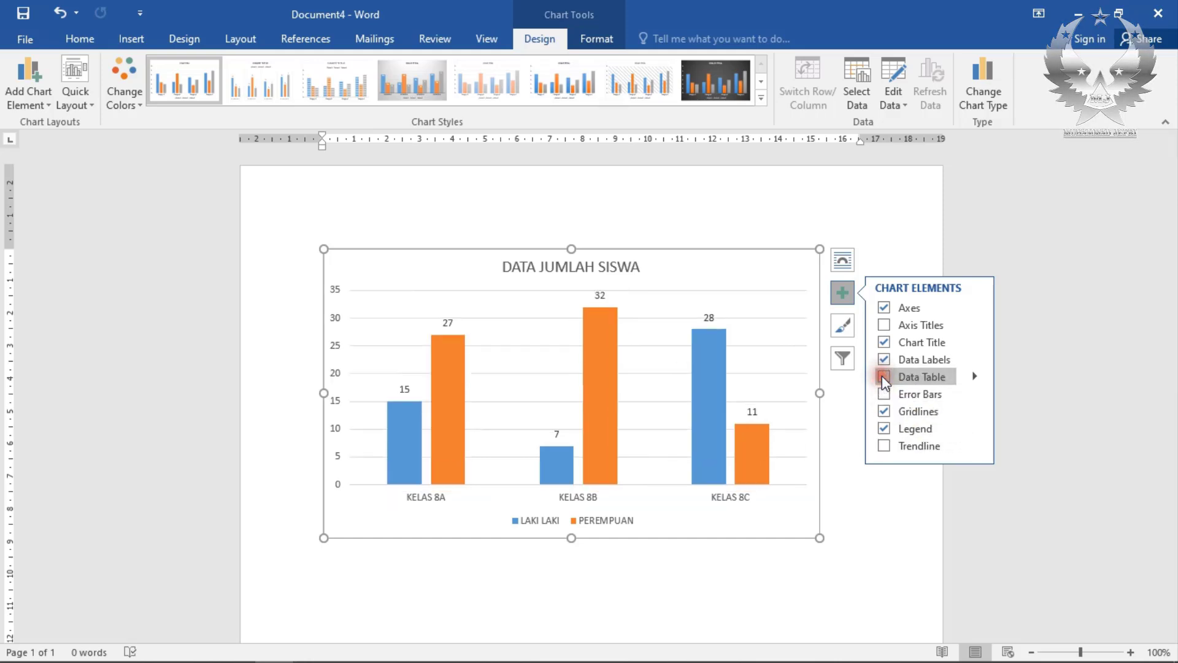
left_click(885, 376)
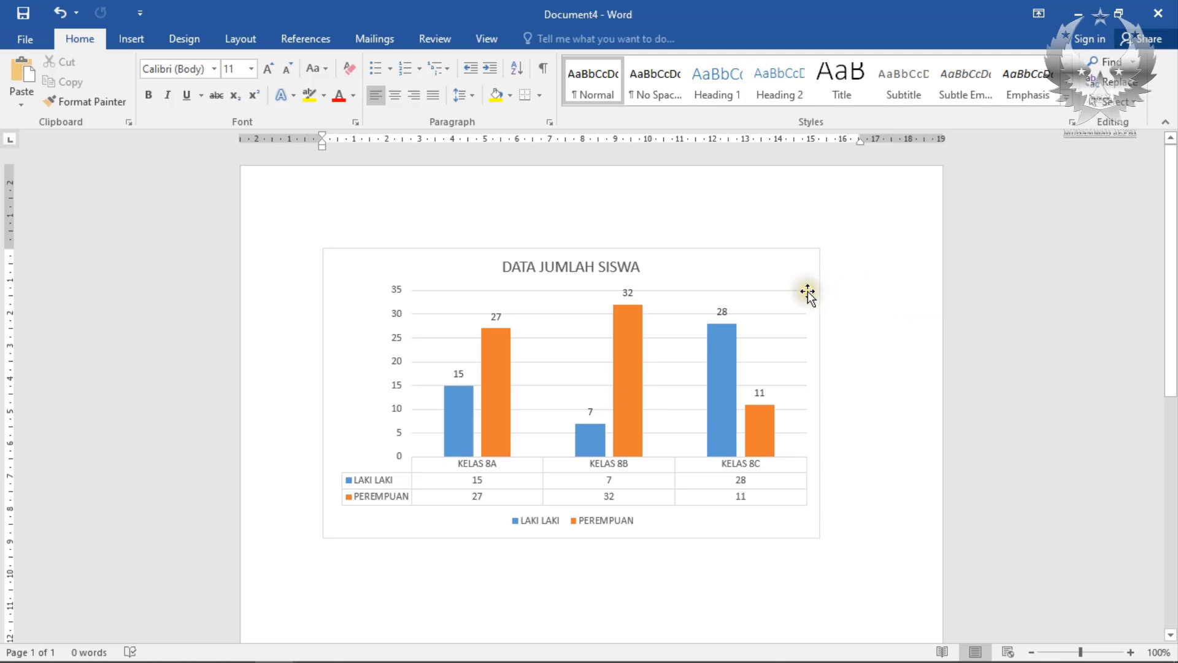
left_click(907, 326)
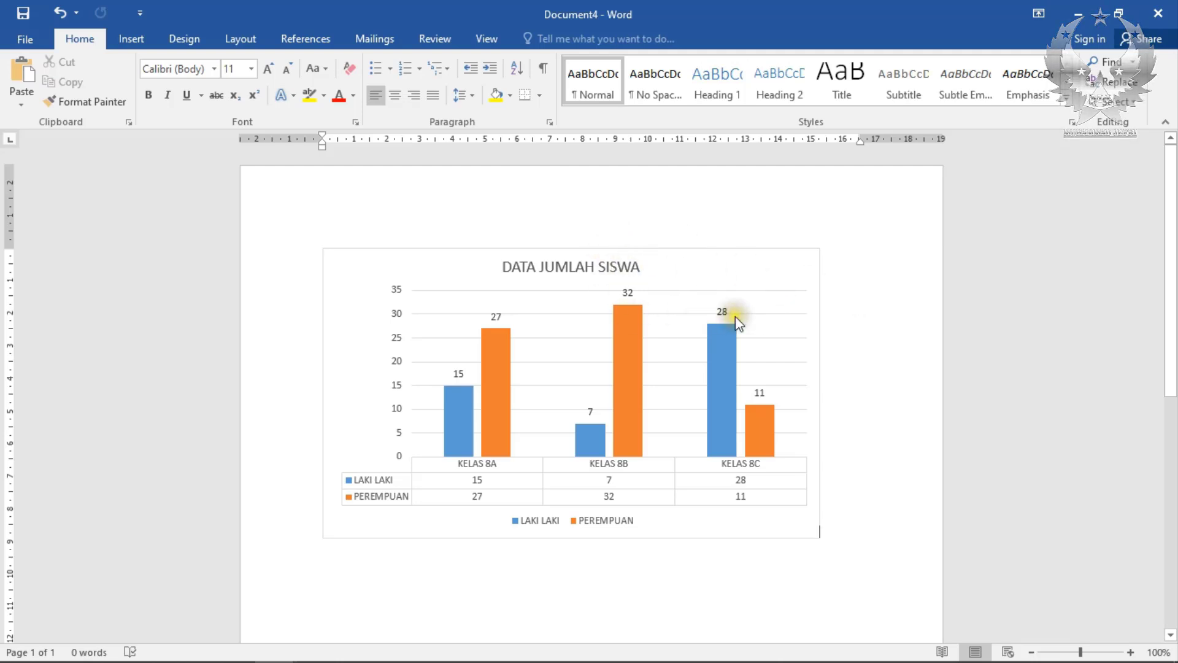
Switch to the Document3 window that holds the table of student counts for KELAS 7A to 7C.
mouse_move(369, 658)
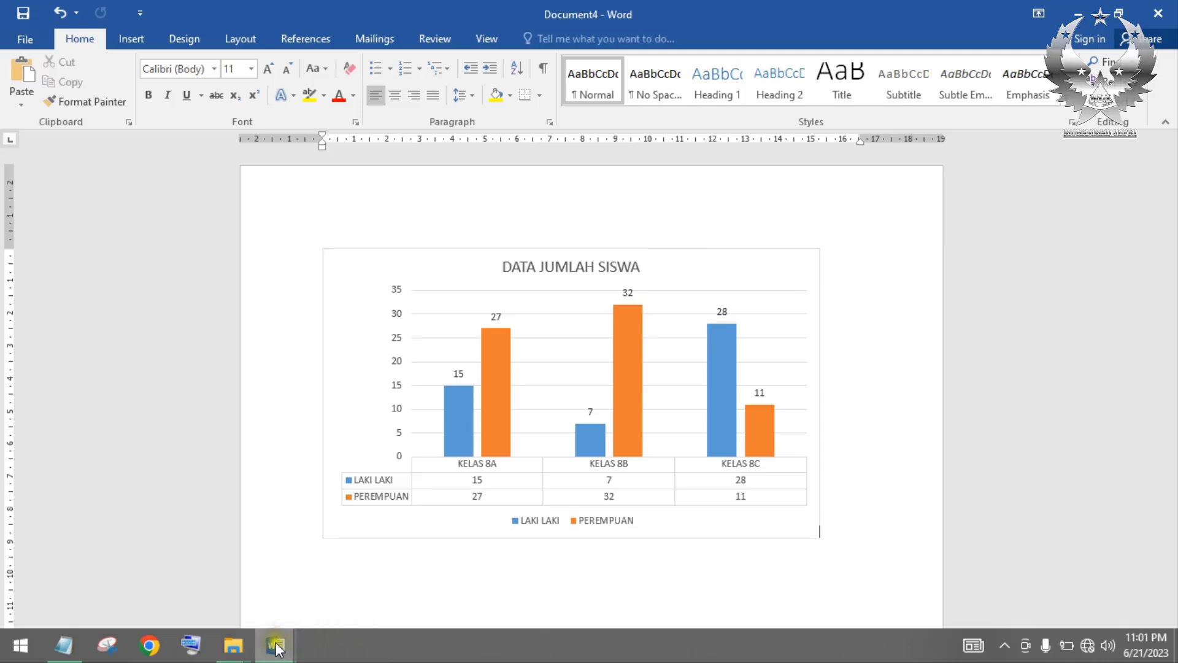
mouse_move(275, 645)
left_click(238, 570)
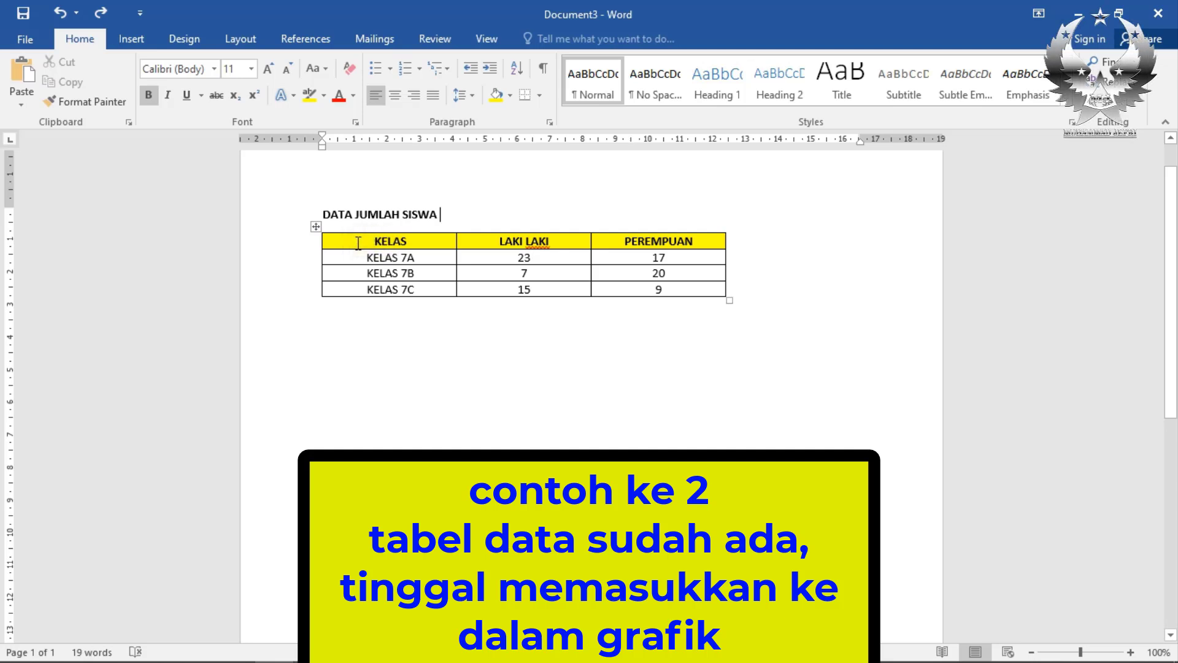
Insert a 3-D Stacked Column chart with the whole DATA JUMLAH SISWA table selected.
mouse_move(358, 243)
left_mouse_down()
mouse_move(342, 238)
mouse_move(595, 250)
mouse_move(657, 272)
mouse_move(676, 297)
mouse_move(661, 277)
left_mouse_up()
left_click(451, 261)
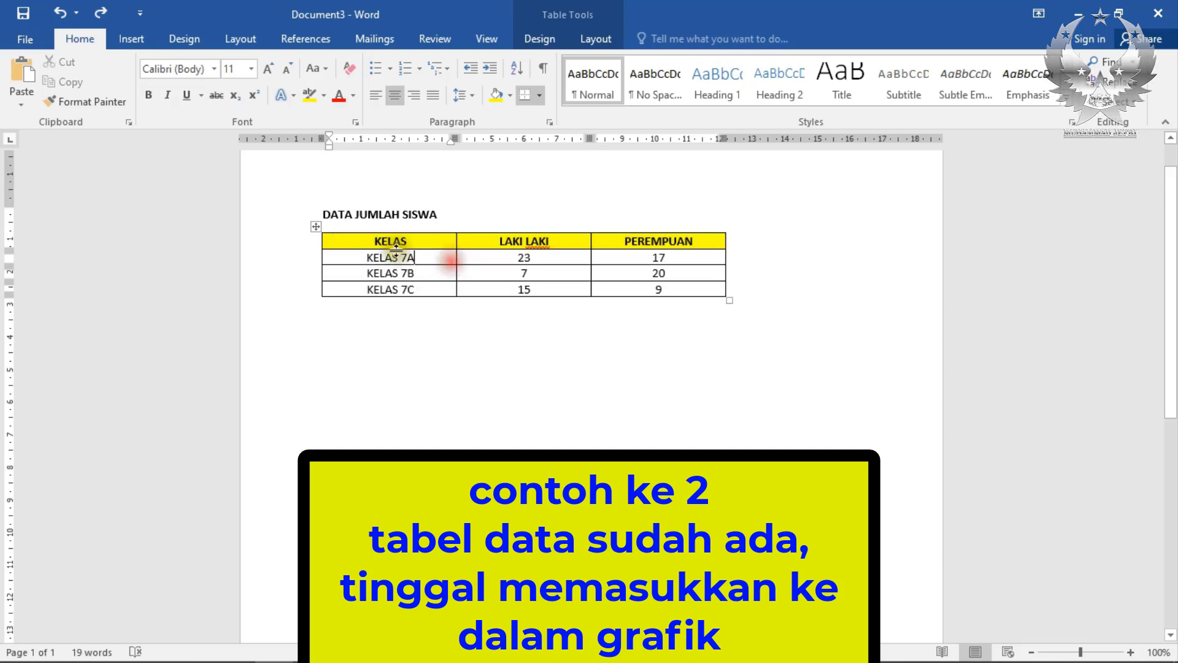
mouse_move(360, 242)
left_mouse_down()
mouse_move(494, 241)
mouse_move(663, 263)
mouse_move(685, 292)
left_mouse_up()
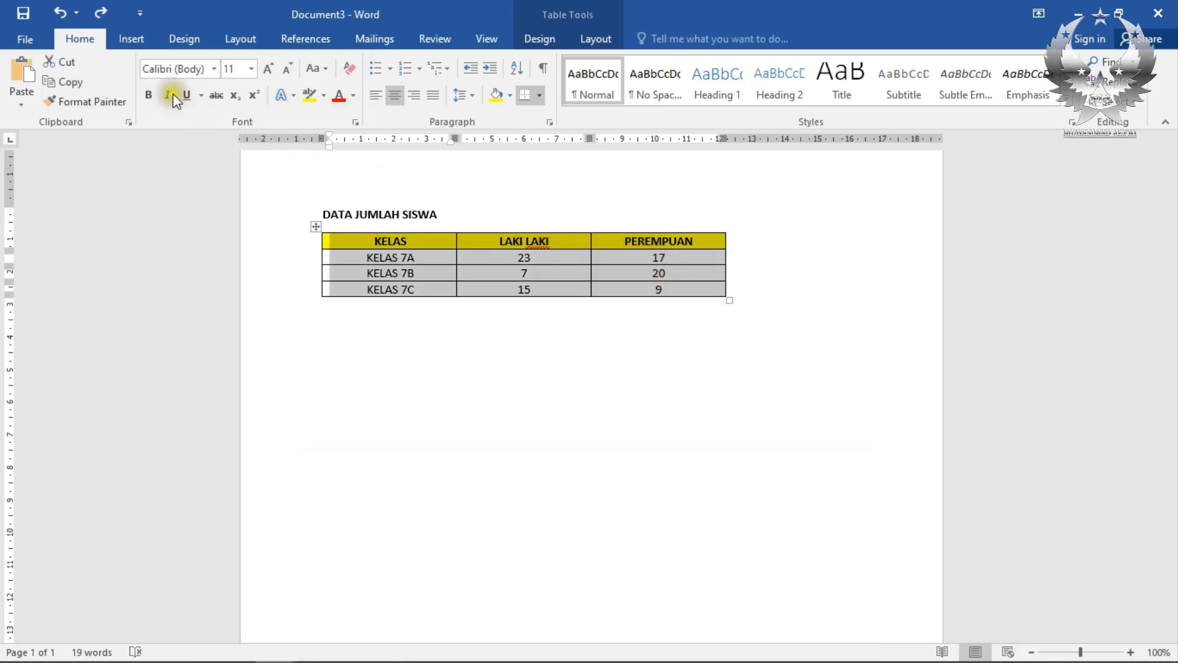
left_click(130, 43)
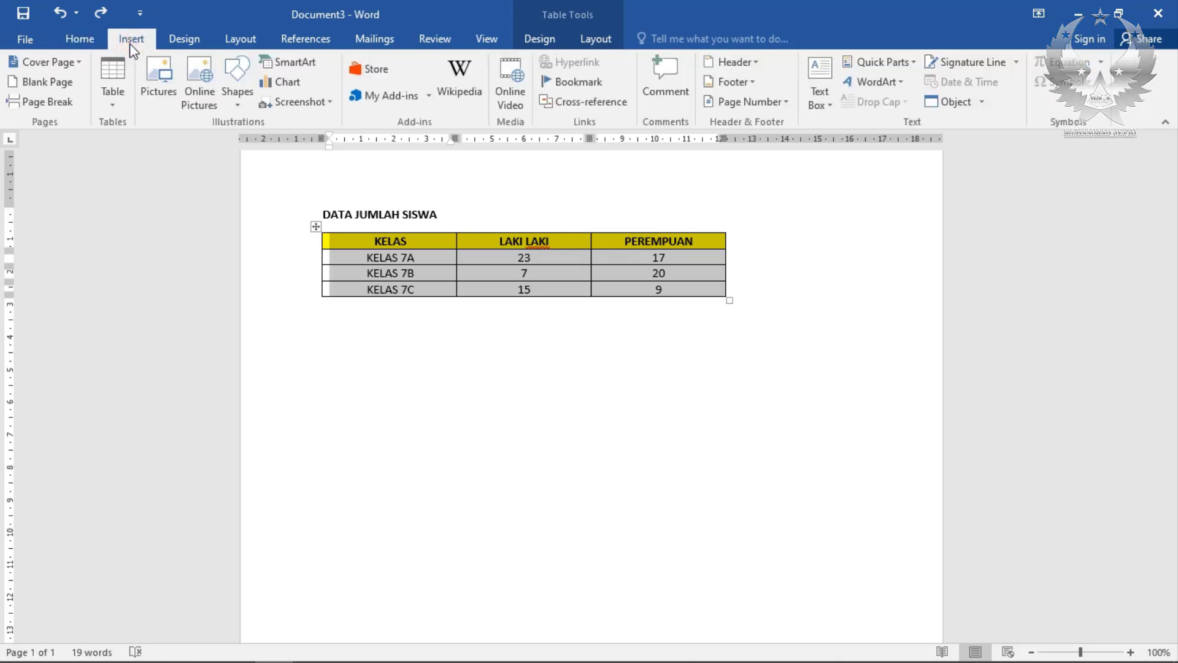
left_click(284, 81)
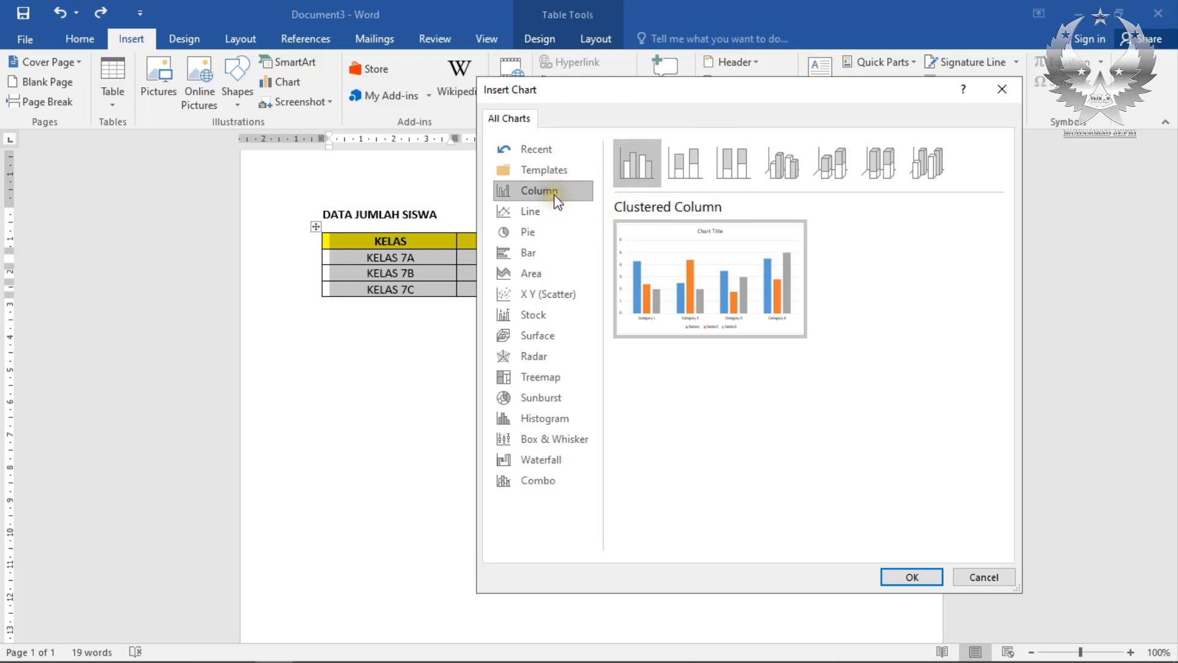
left_click(783, 165)
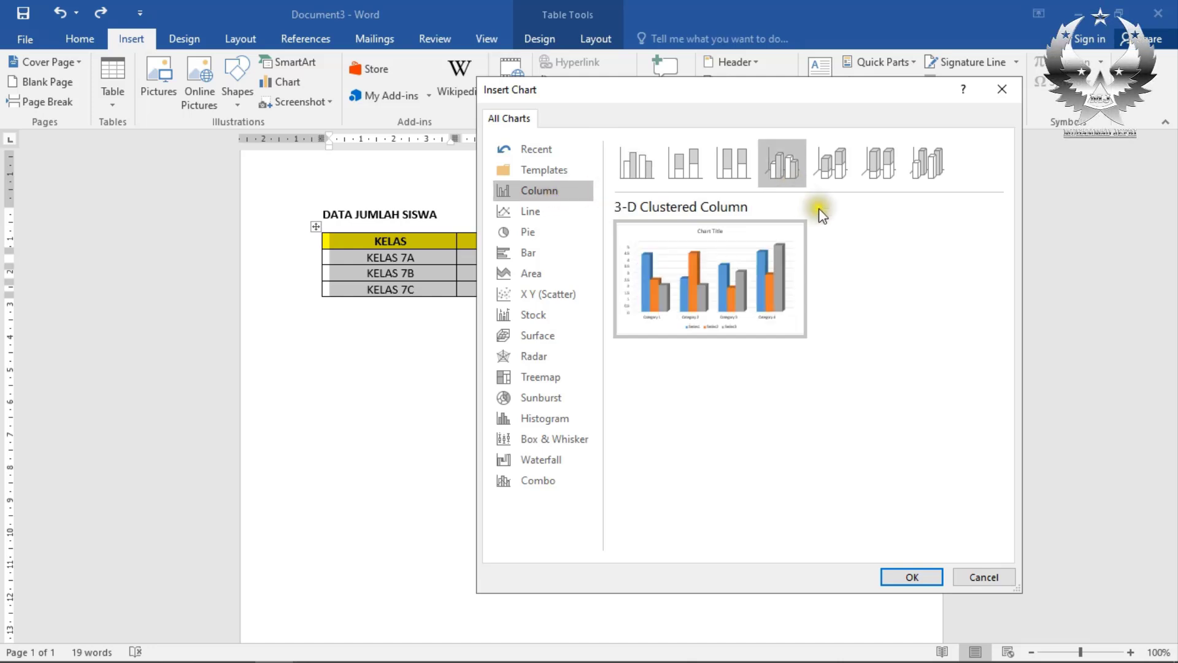
left_click(830, 178)
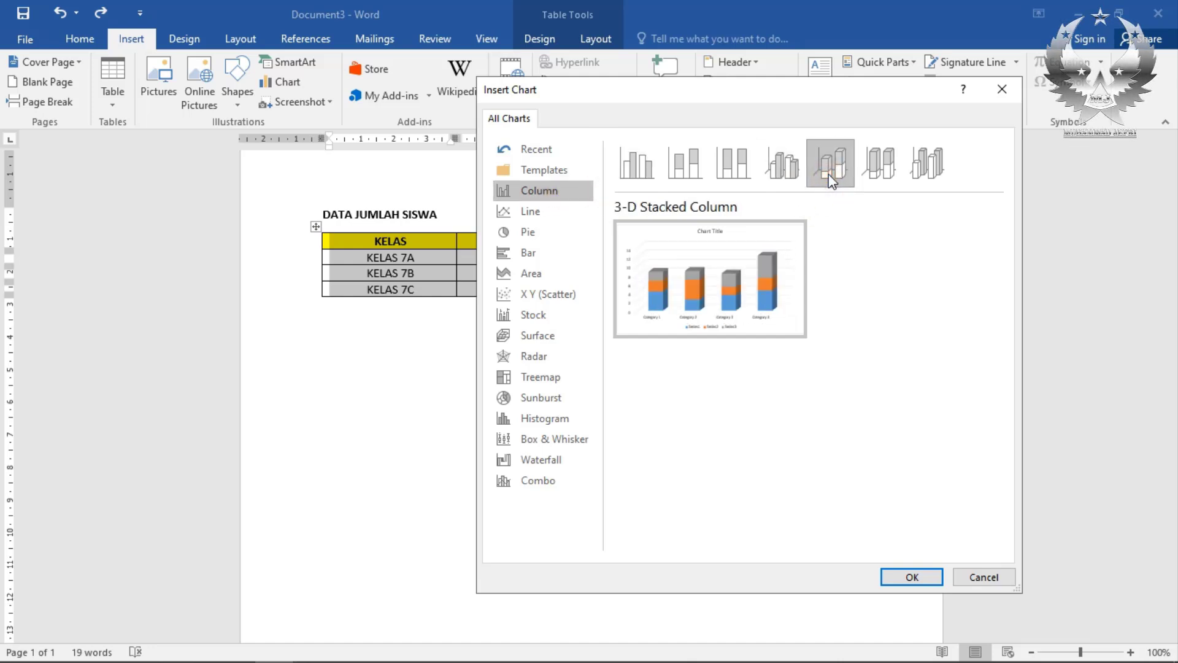
left_click(804, 173)
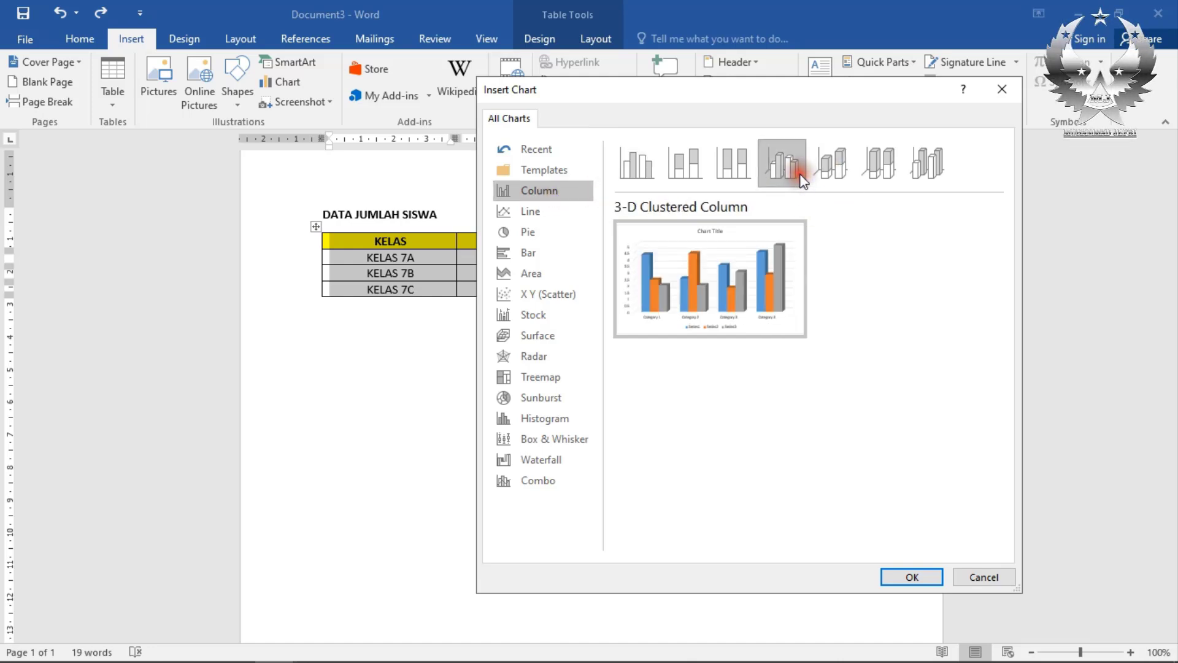
left_click(833, 166)
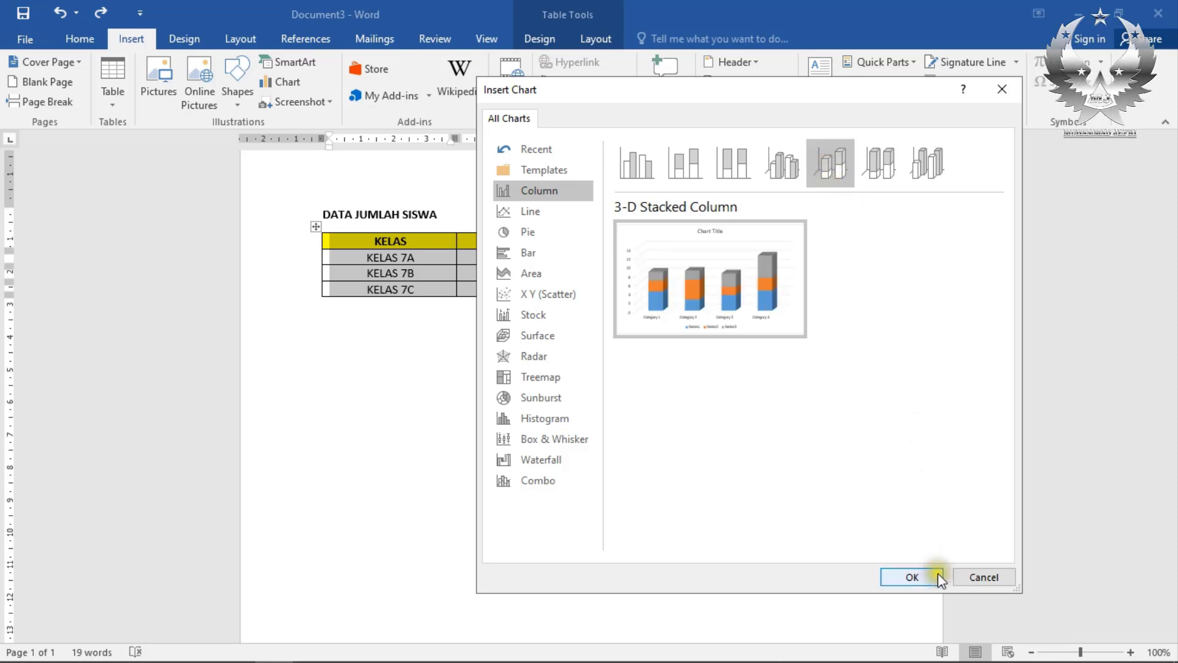
left_click(912, 577)
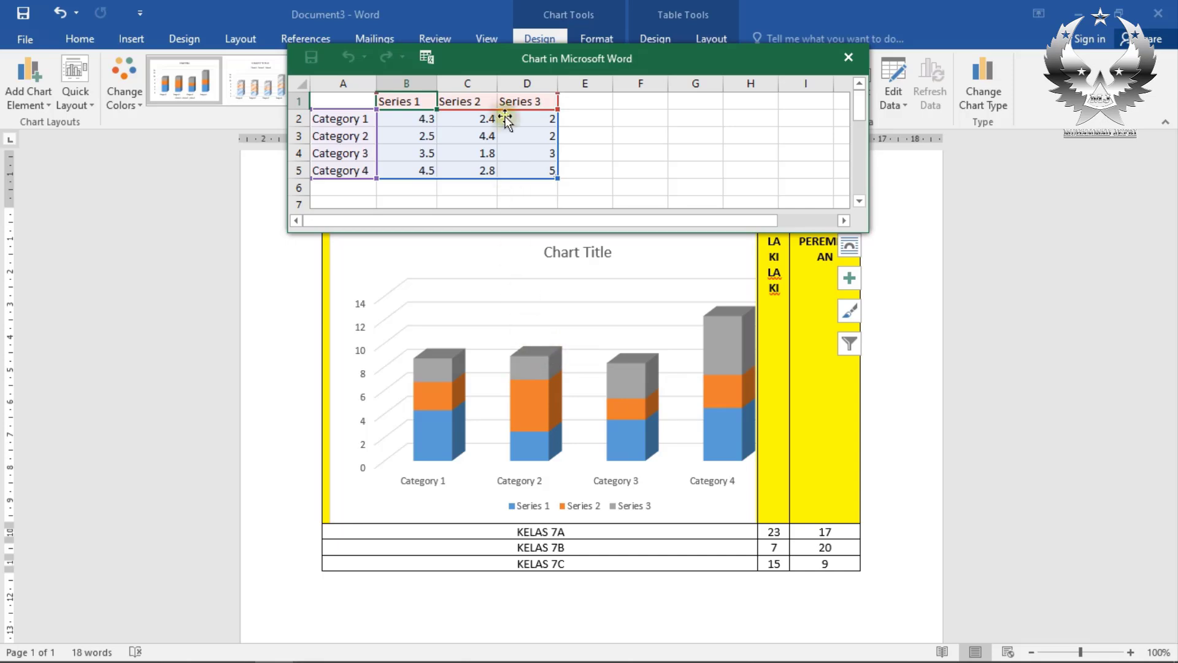
Move the chart's data sheet off the chart and set the chart's text wrapping to Square.
left_click_drag(480, 62, 1086, 216)
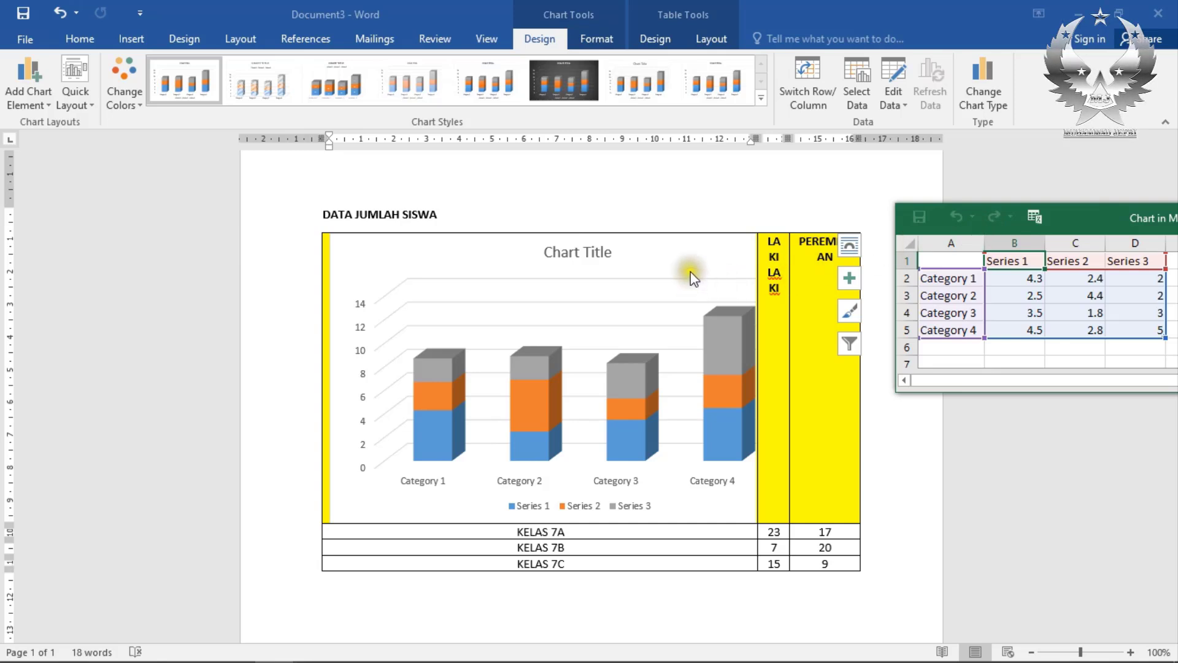
left_click(707, 266)
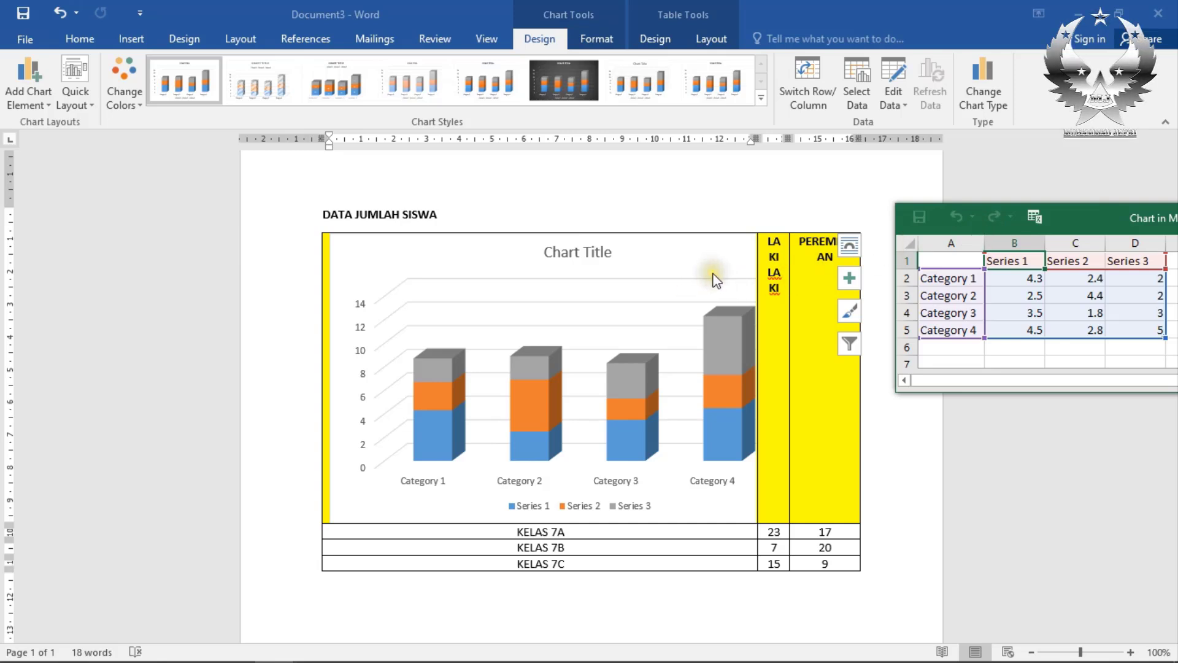
left_click(706, 265)
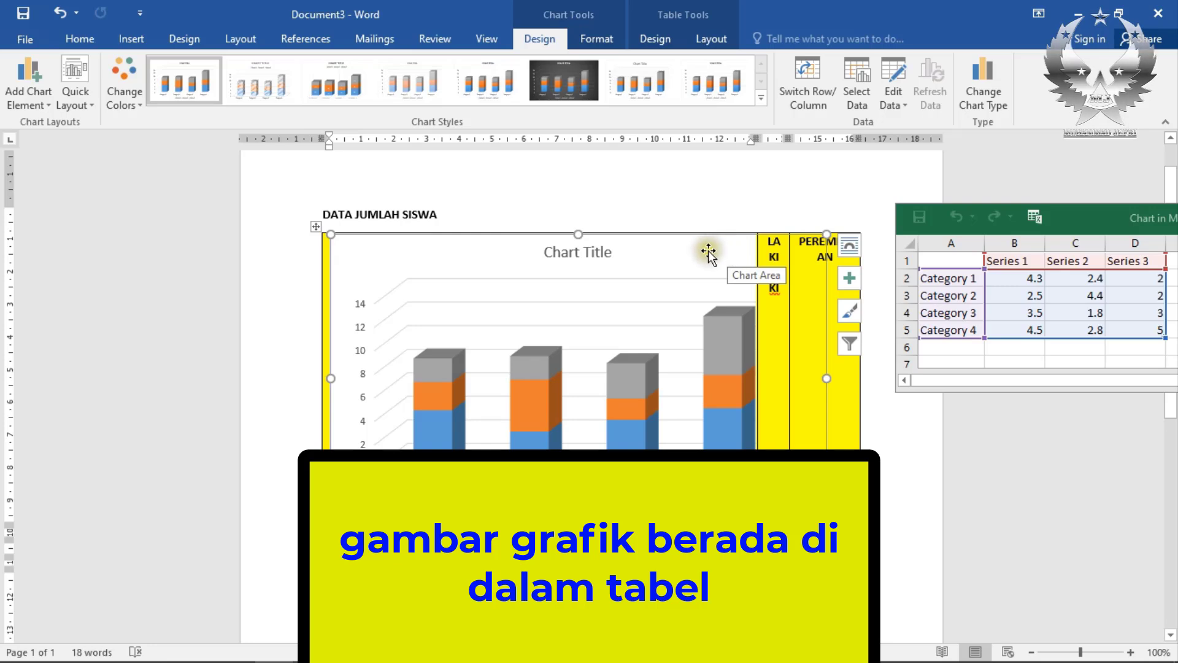
left_click(850, 248)
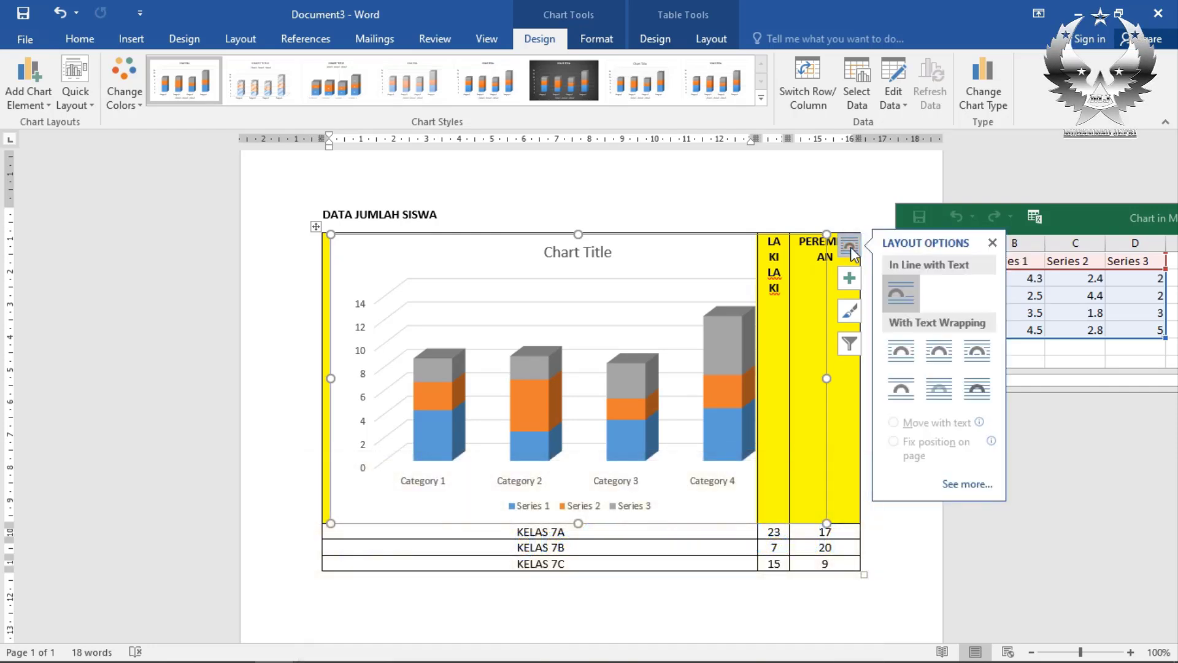
left_click(902, 351)
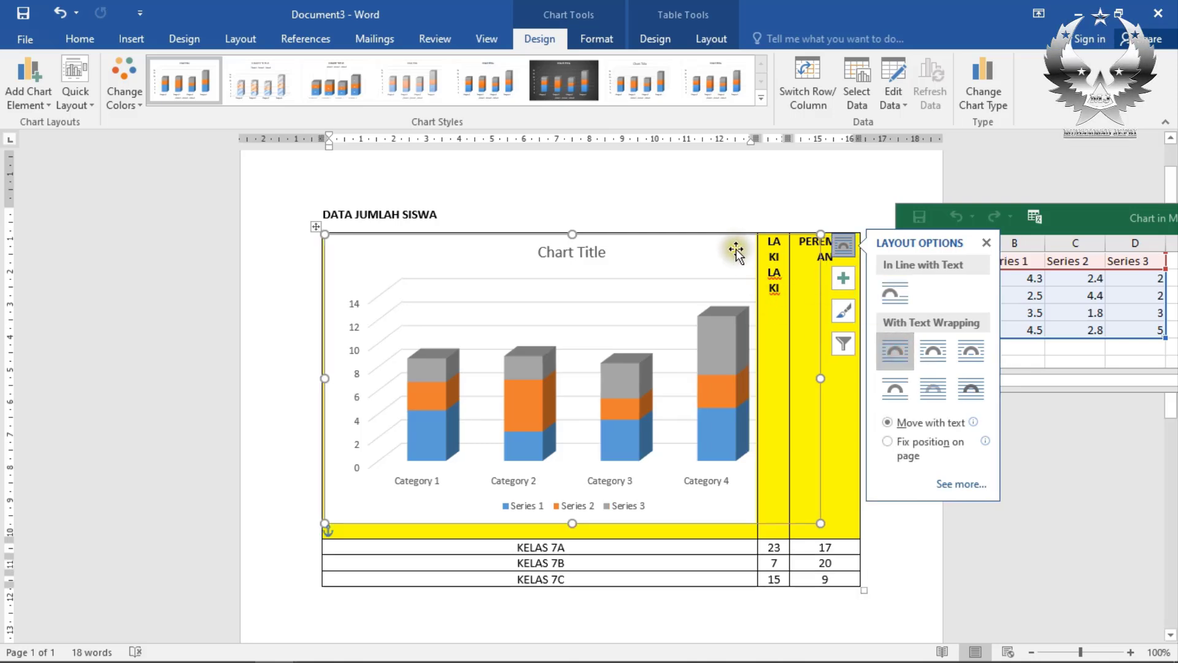
Move the chart out of the table to above the DATA JUMLAH SISWA heading, leaving a small gap between them.
left_click_drag(698, 250, 706, 227)
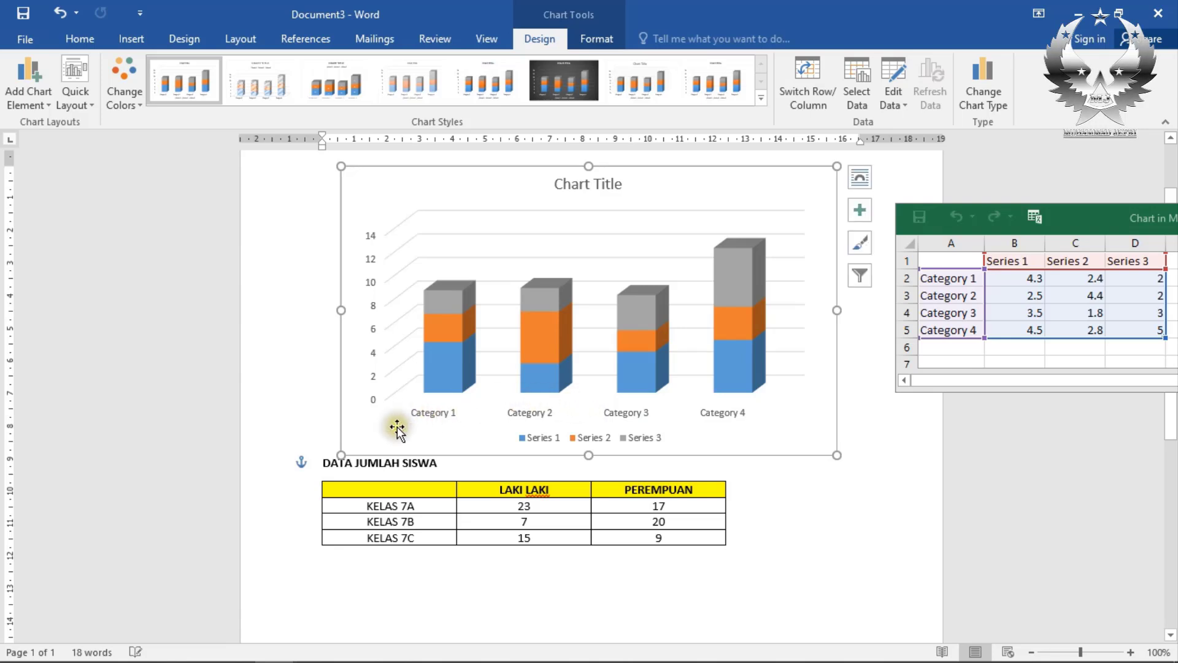
left_click(322, 462)
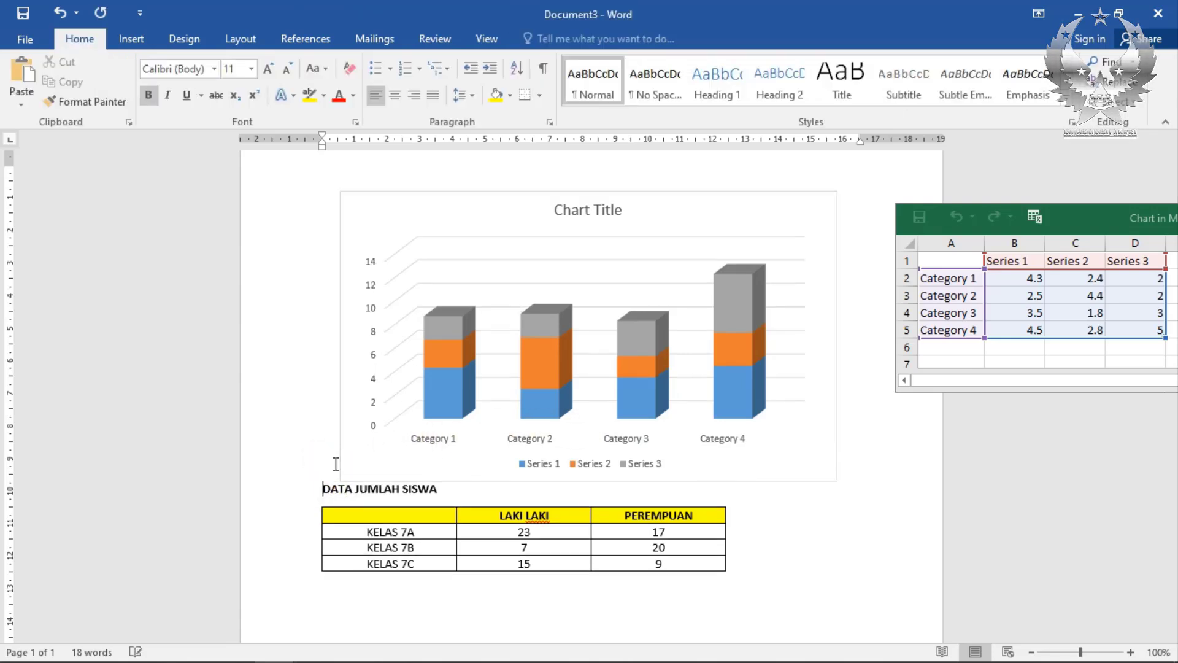
key("ctrl+z")
left_click(661, 277)
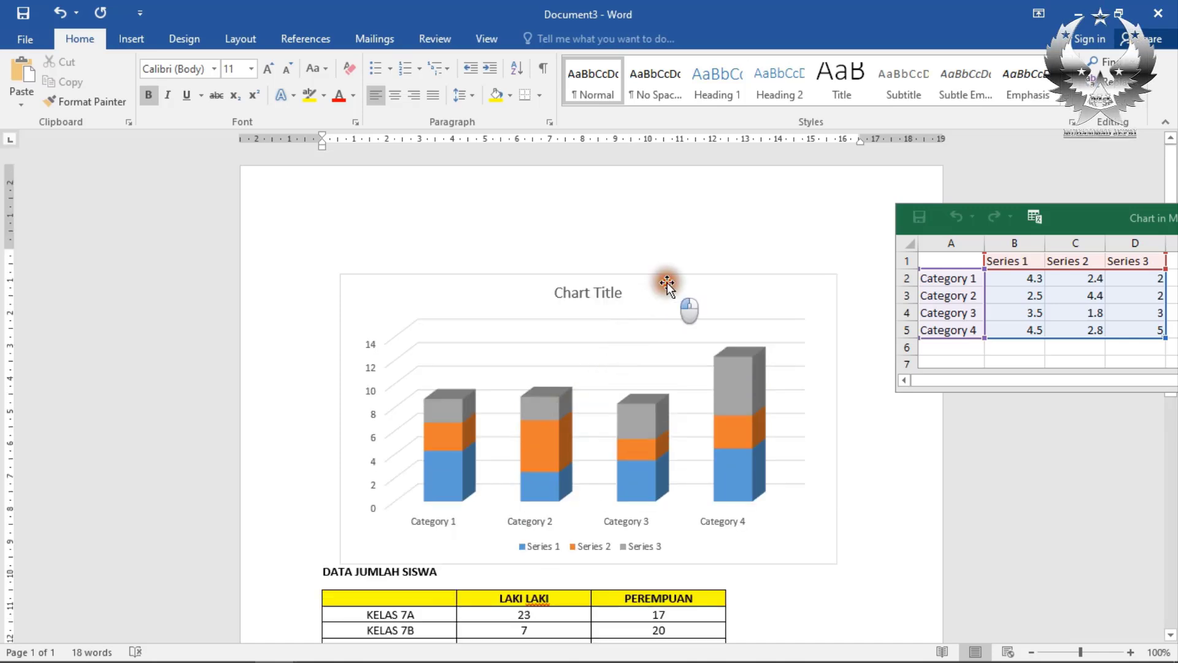
left_click_drag(699, 282, 703, 255)
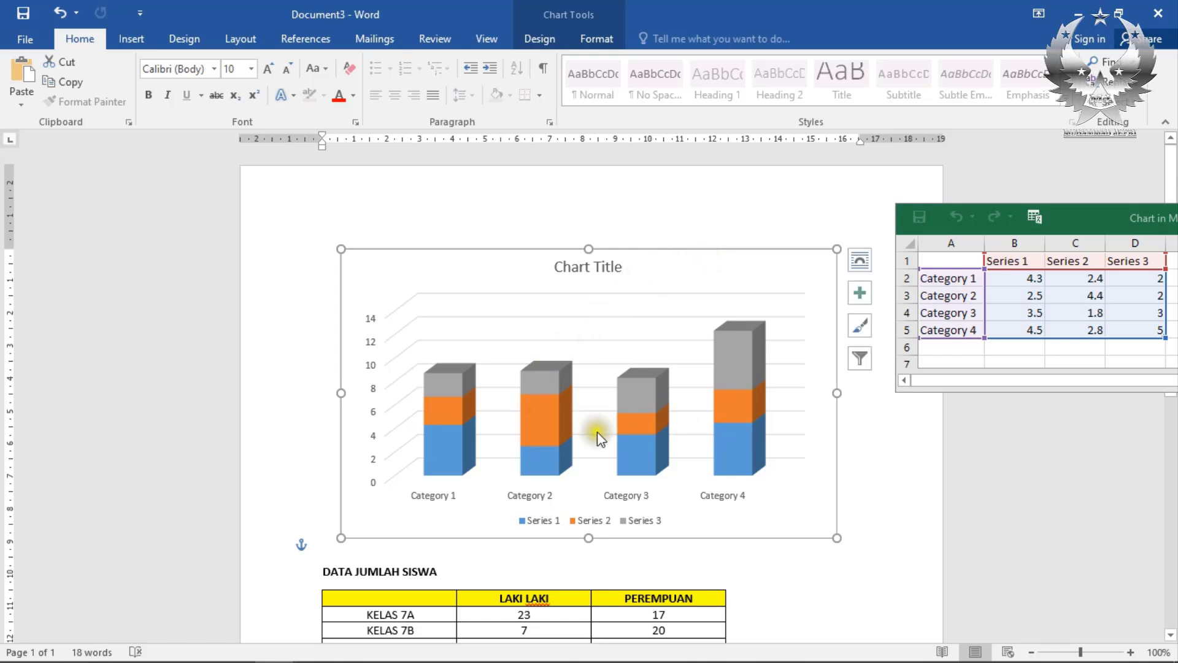
Replace the chart title with the DATA JUMLAH SISWA heading text copied from above the table.
left_click(602, 267)
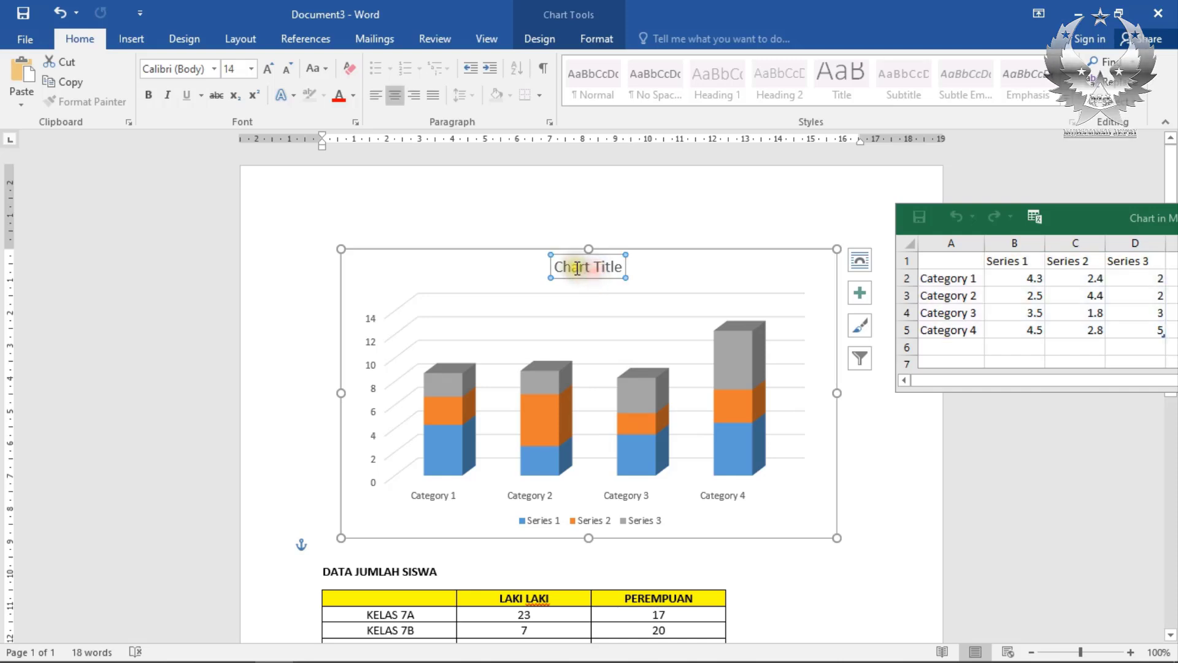
left_click(622, 266)
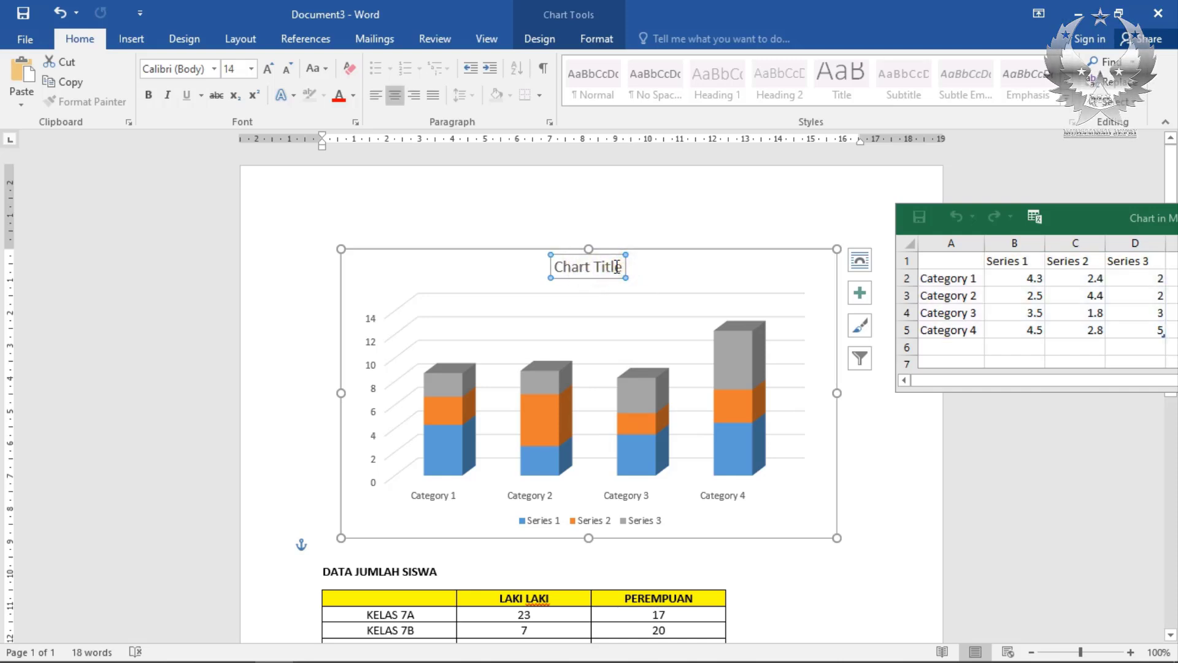
left_click(431, 577)
scroll(386, 564, "down", 2)
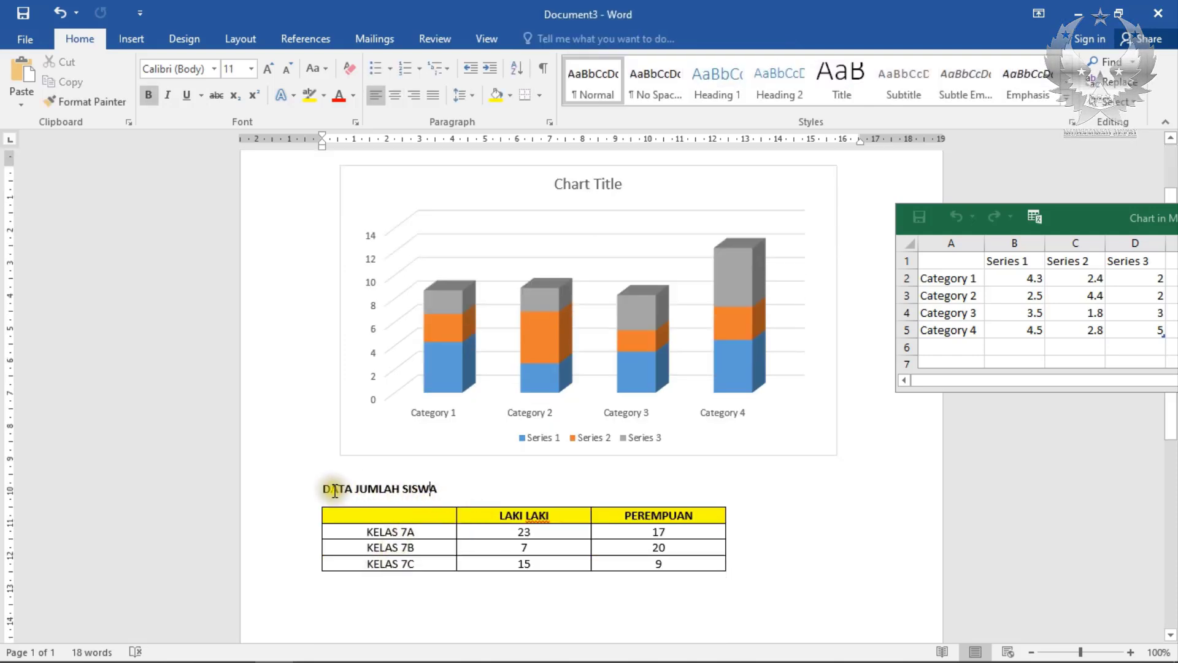
left_click_drag(327, 489, 428, 491)
key("ctrl+c")
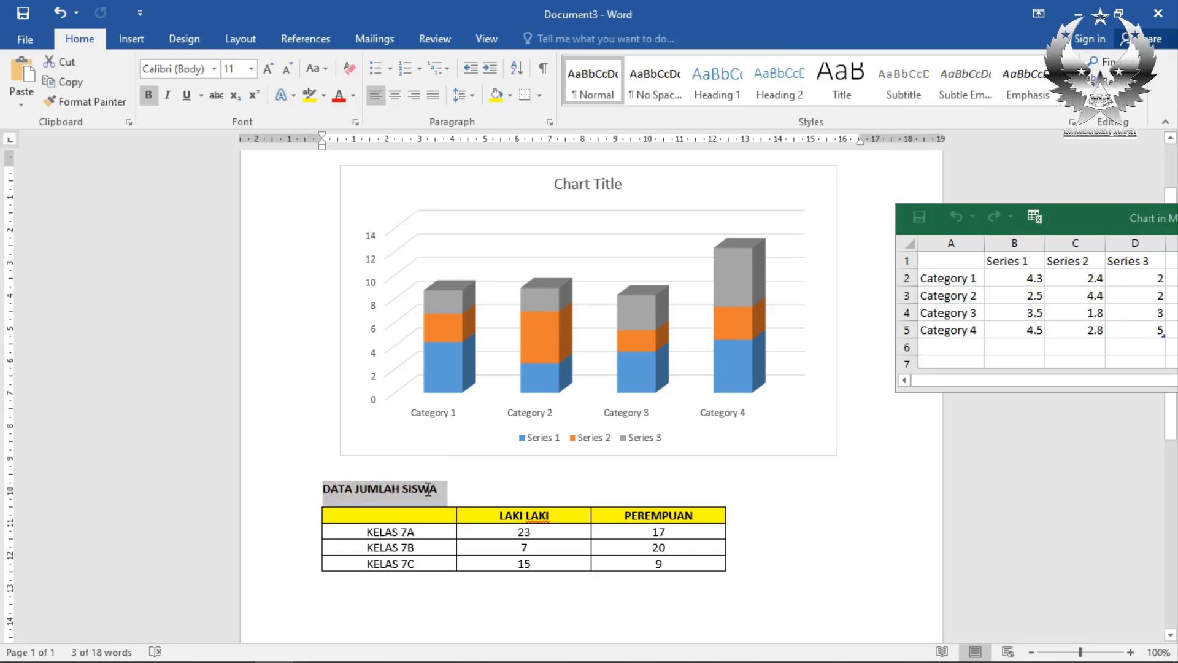
scroll(526, 469, "up", 2)
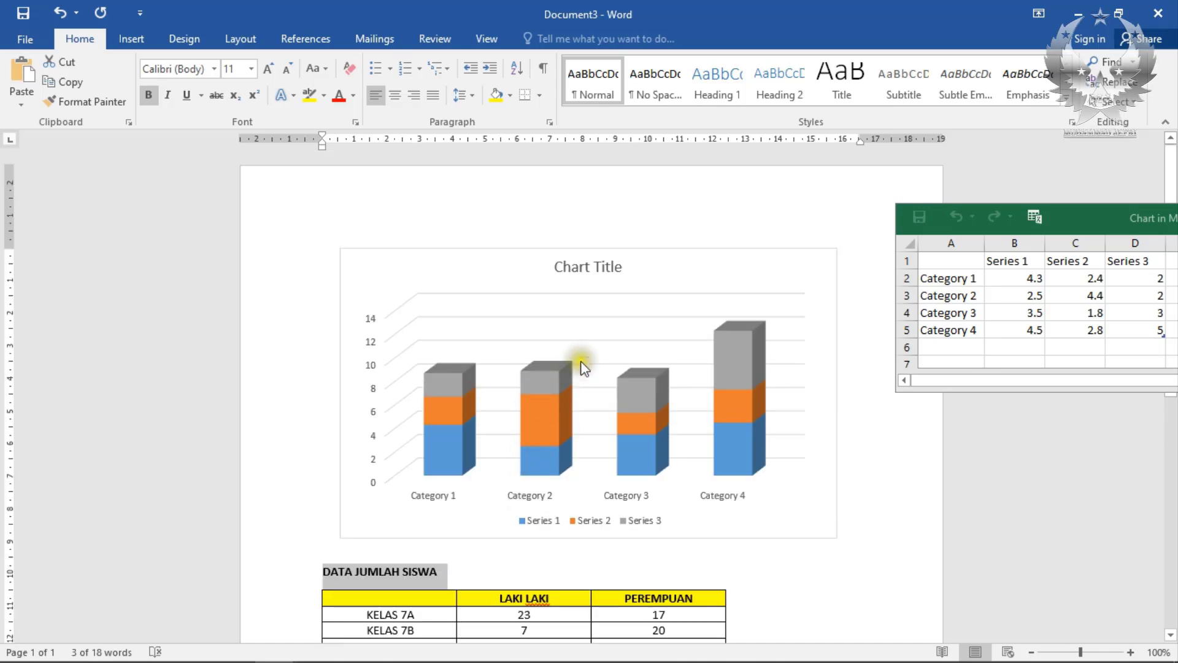
left_click(594, 273)
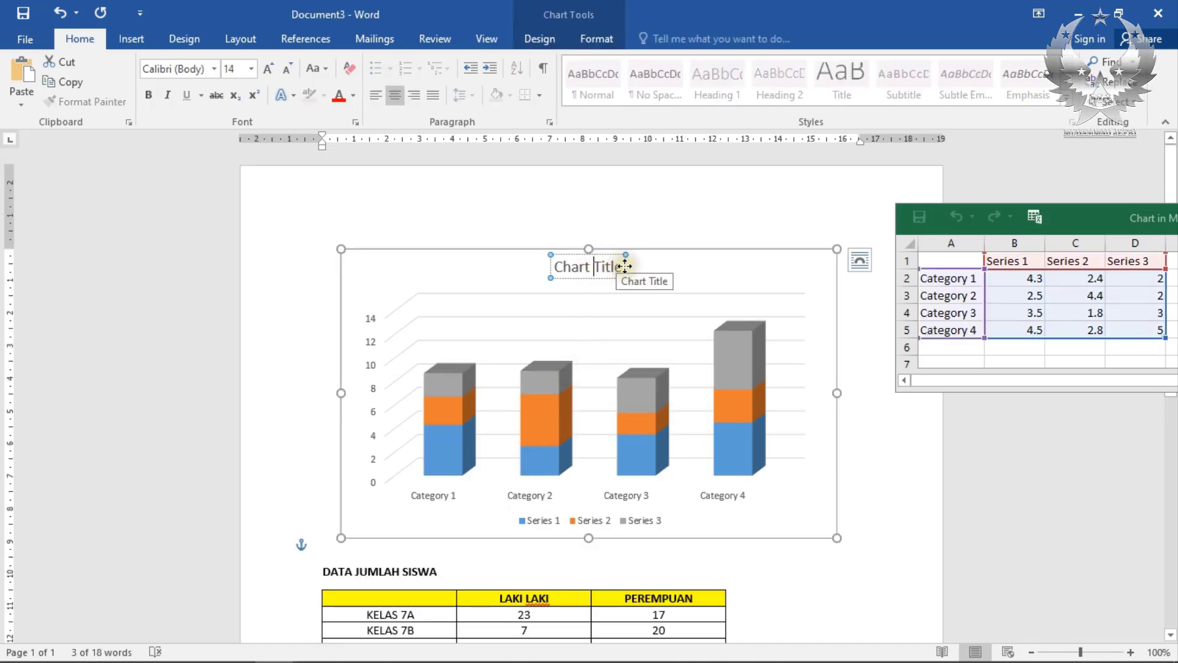
left_click_drag(622, 266, 547, 271)
key("ctrl+v")
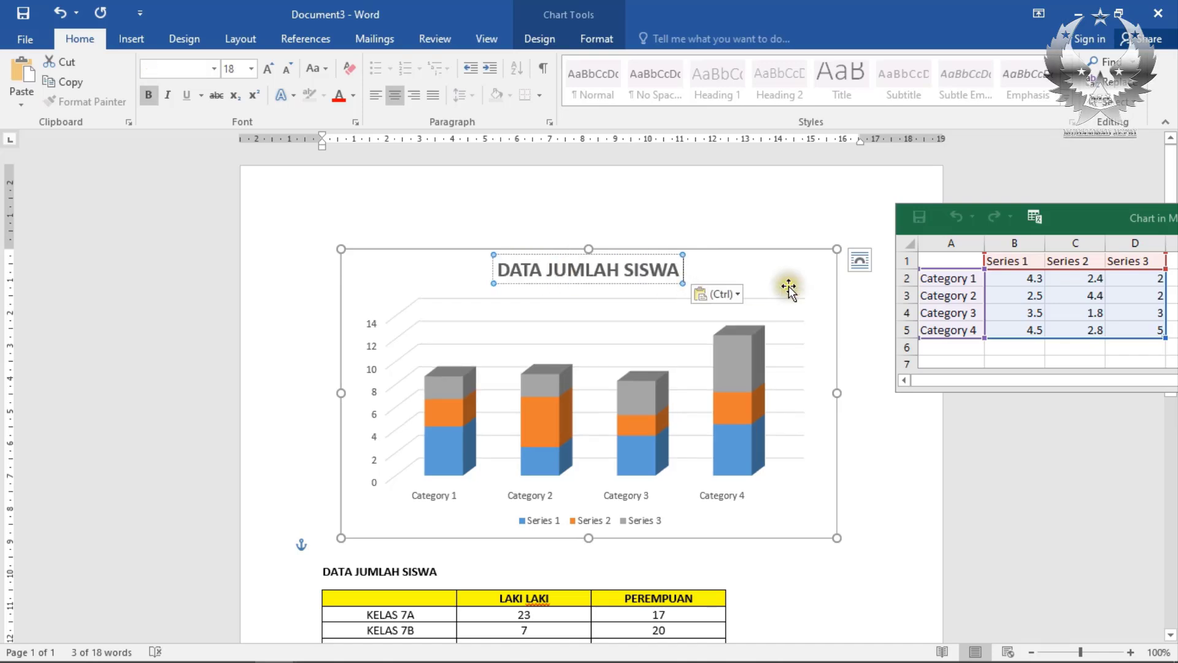
left_click(794, 290)
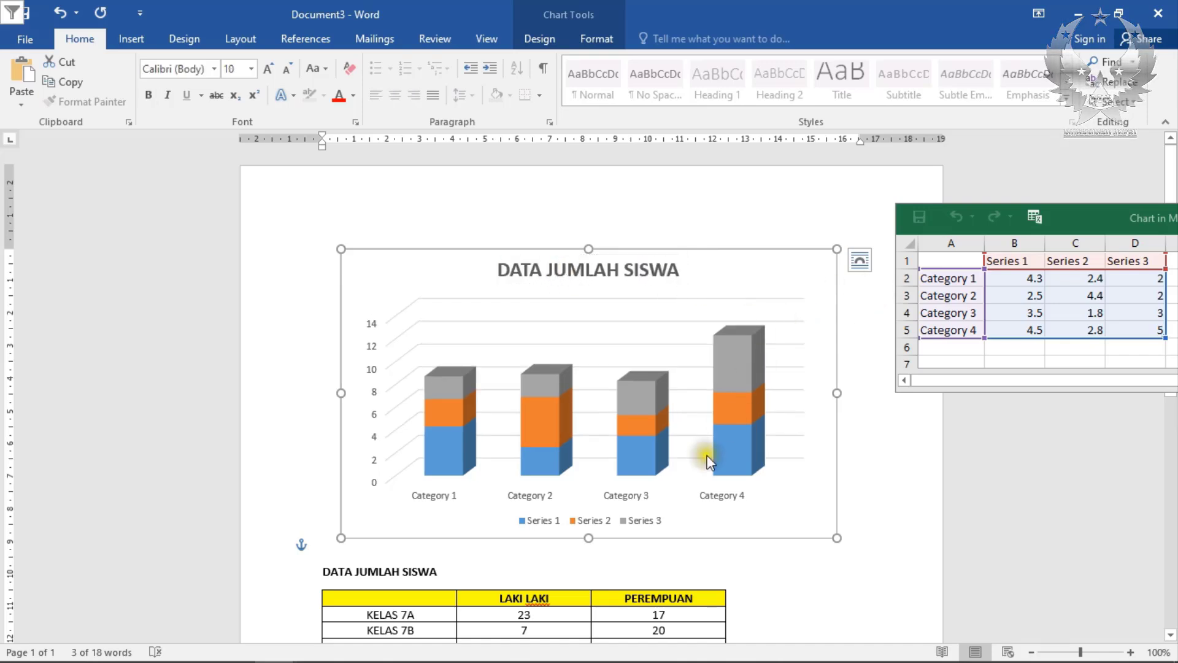
Bring the chart's data sheet fully into view and replace Category 1 to 3 with KELAS 7A to 7C copied from the table.
scroll(675, 474, "down", 1)
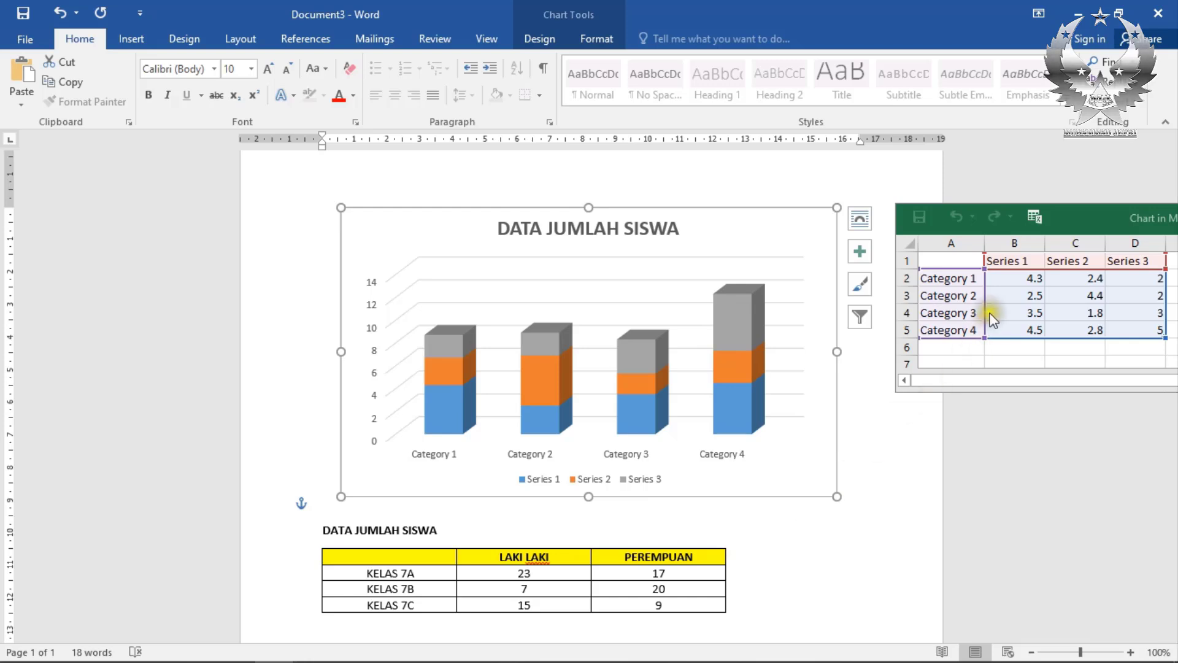
left_click(1081, 217)
left_click_drag(1080, 217, 867, 152)
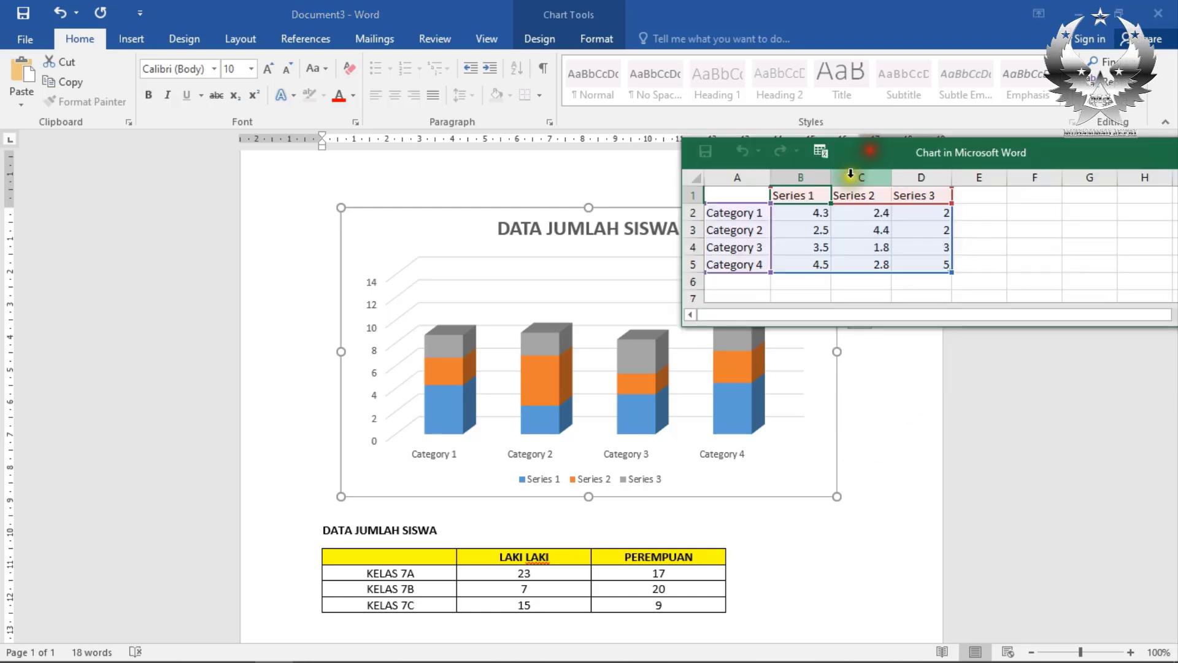
scroll(417, 594, "down", 1)
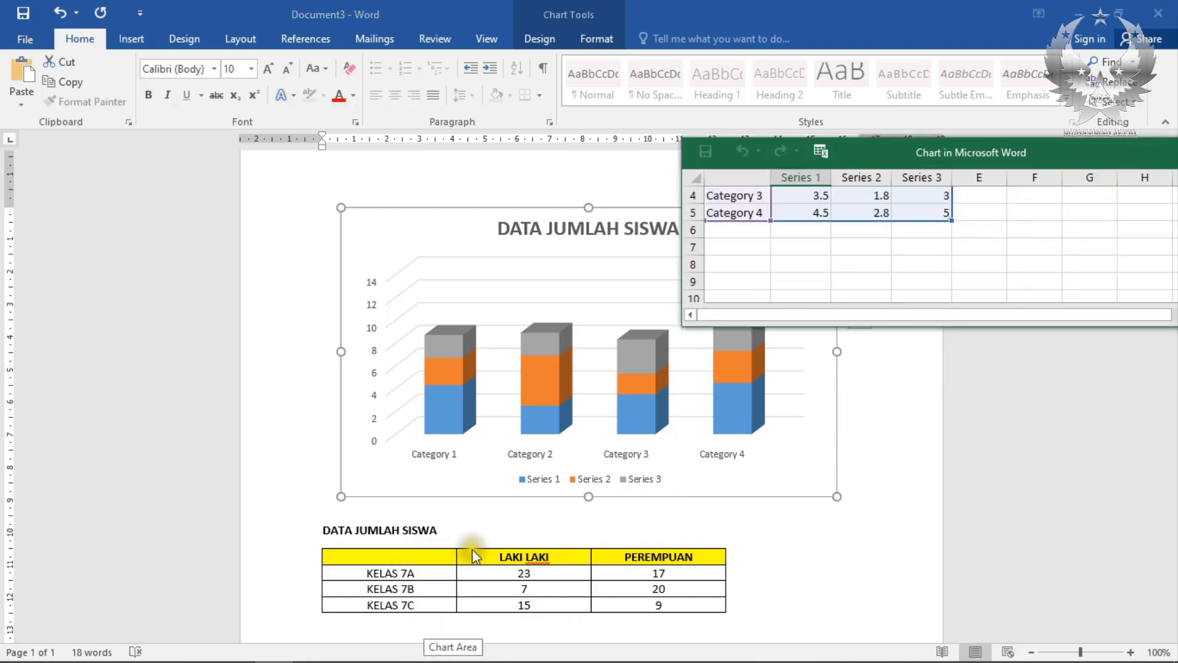
scroll(808, 263, "up", 1)
left_click(369, 574)
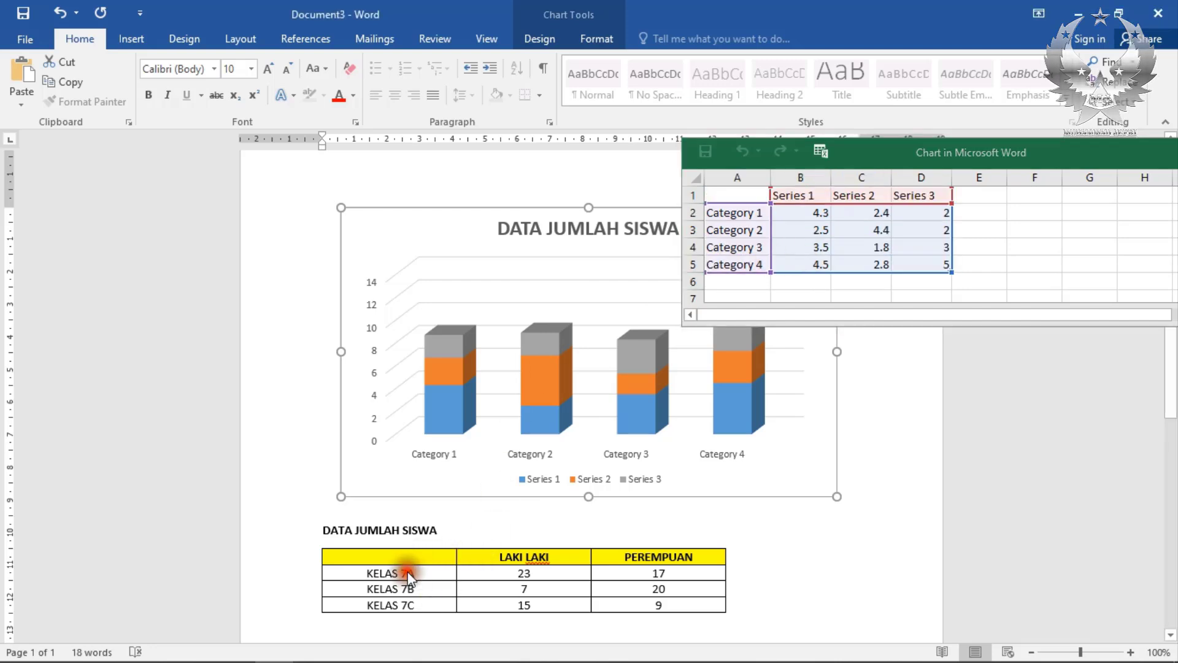
mouse_move(364, 577)
left_mouse_down()
mouse_move(429, 590)
mouse_move(436, 606)
mouse_move(426, 605)
left_mouse_up()
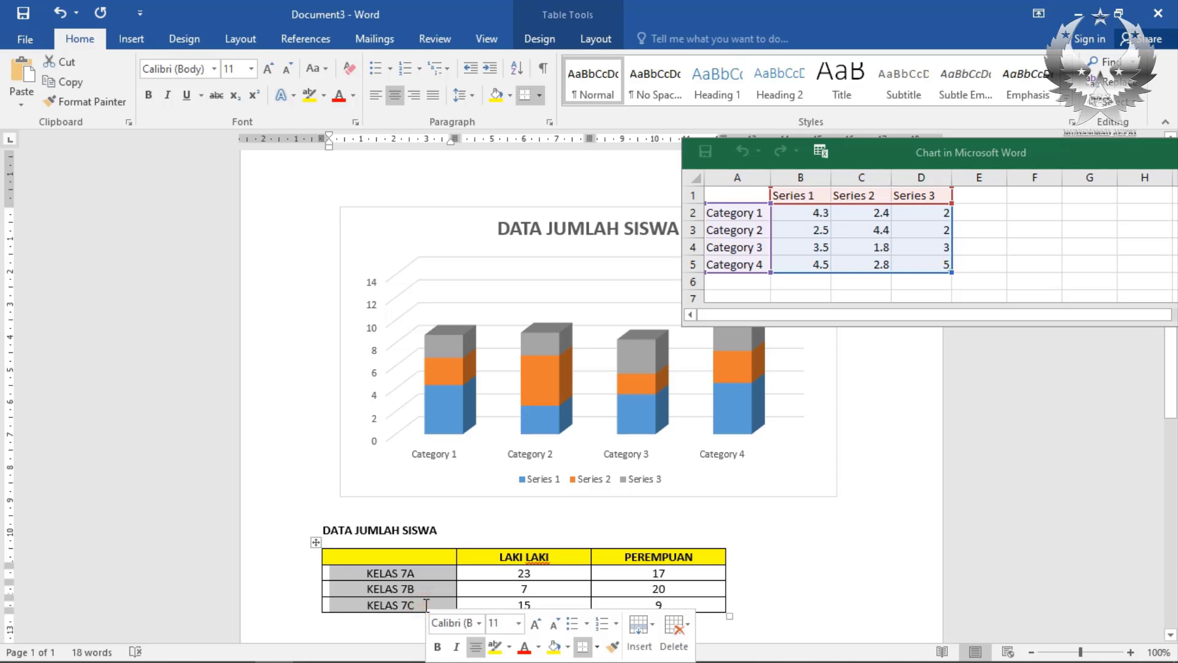
key("ctrl+c")
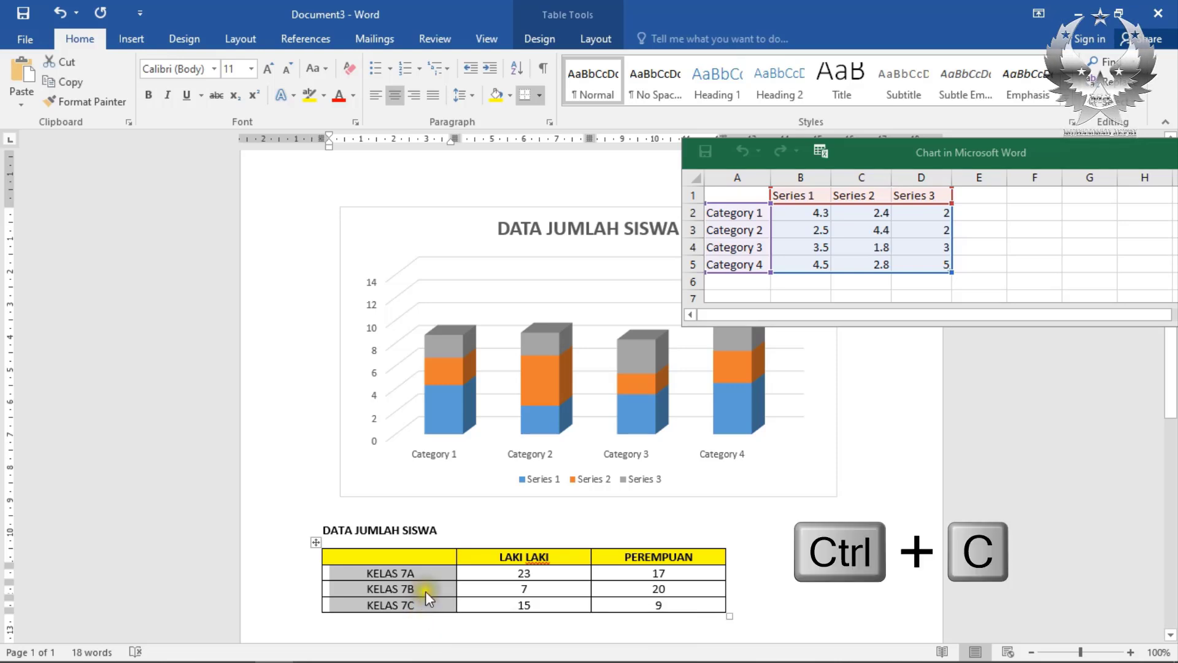
left_click(756, 215)
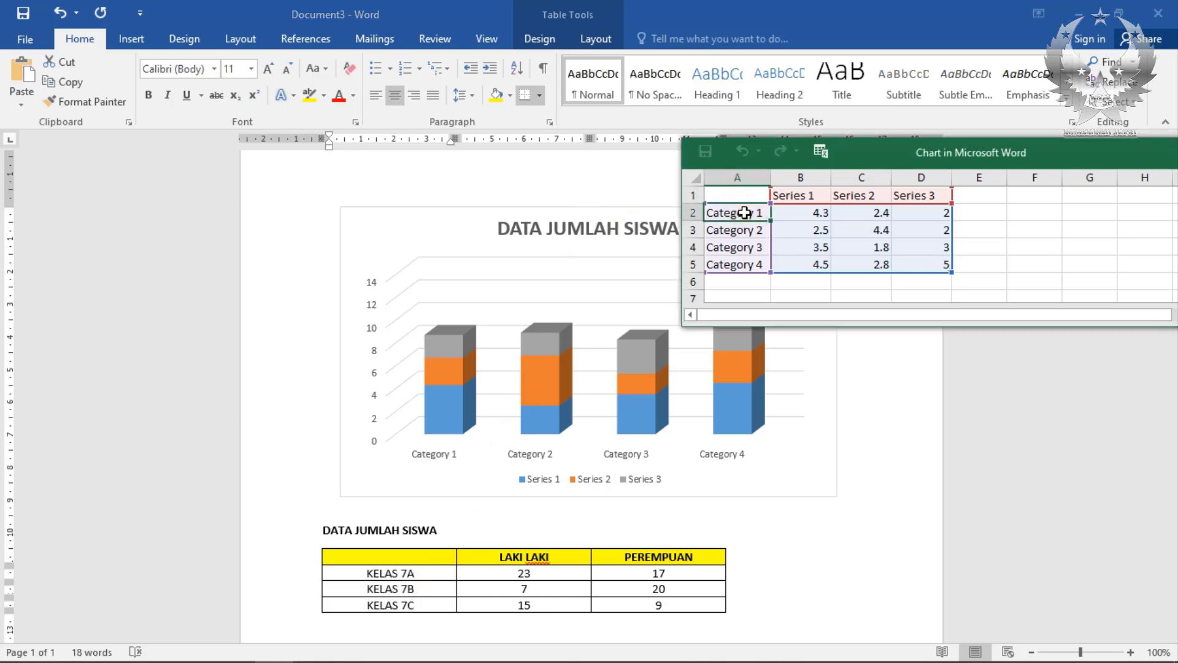
left_click_drag(744, 212, 744, 241)
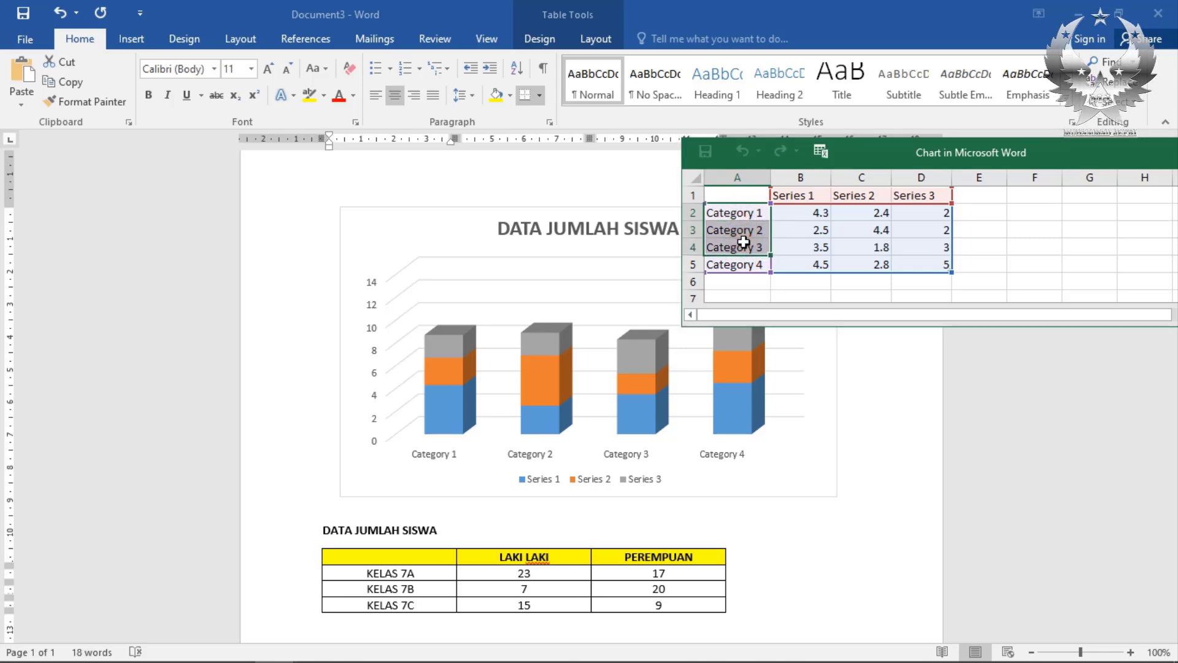
key("ctrl+v")
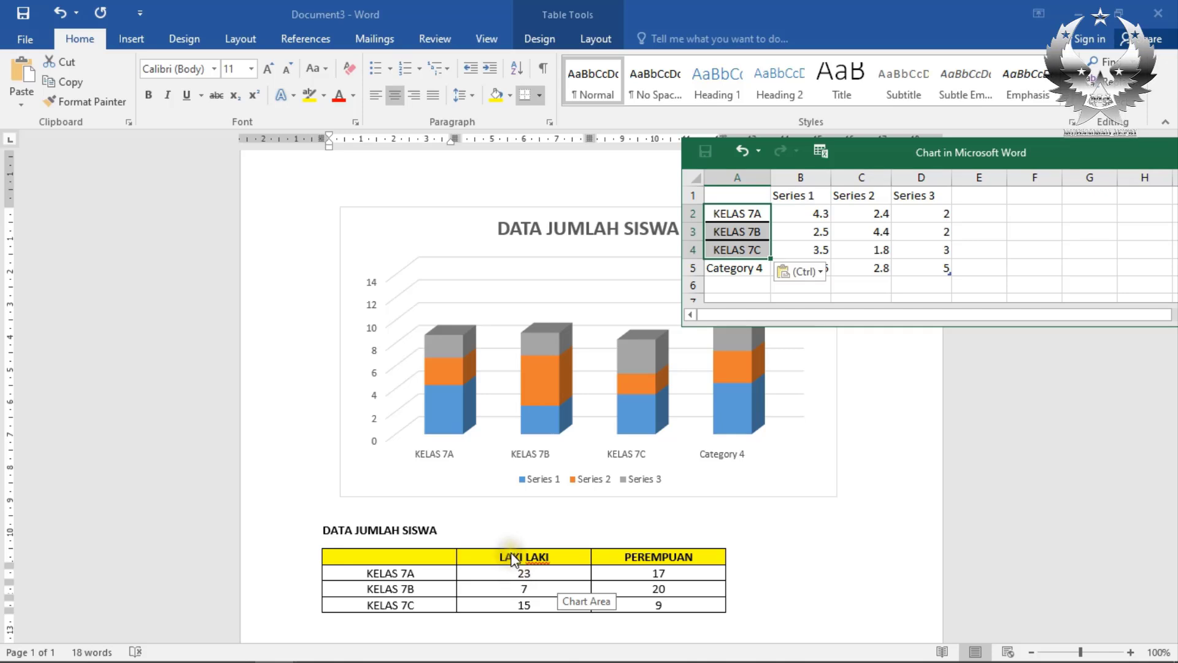
Copy the table's LAKI LAKI column with its values 23, 7 and 15 over Series 1 in cells B1:B4 of the data sheet.
left_click_drag(512, 560, 548, 597)
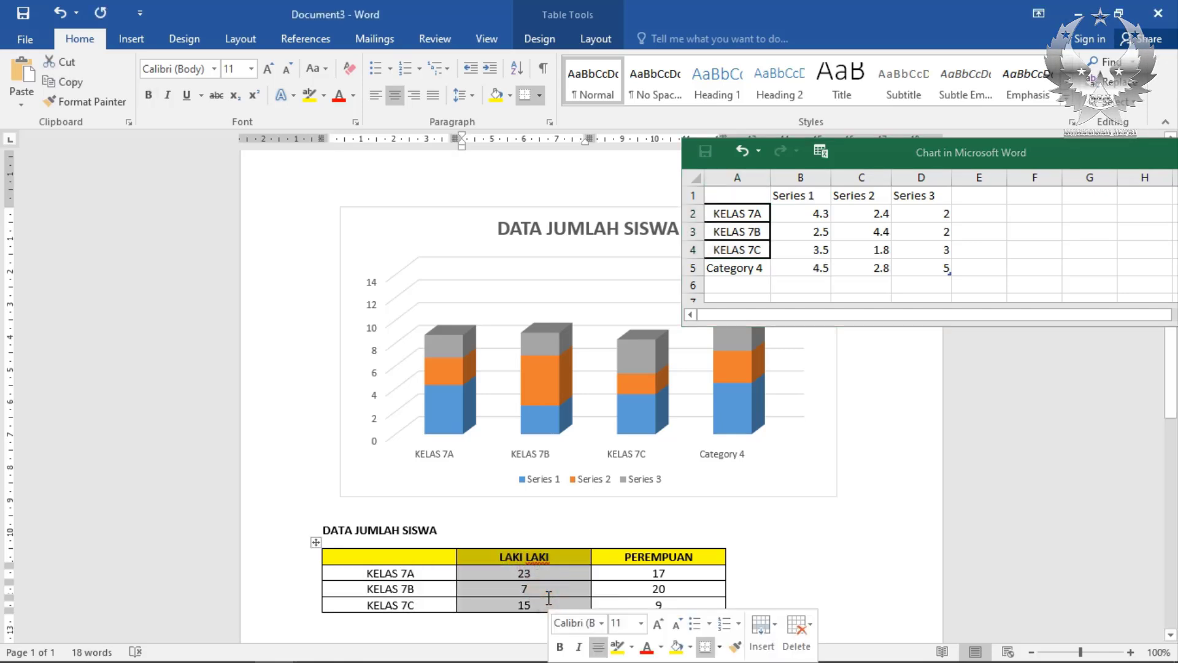
key("ctrl+c")
left_click(808, 188)
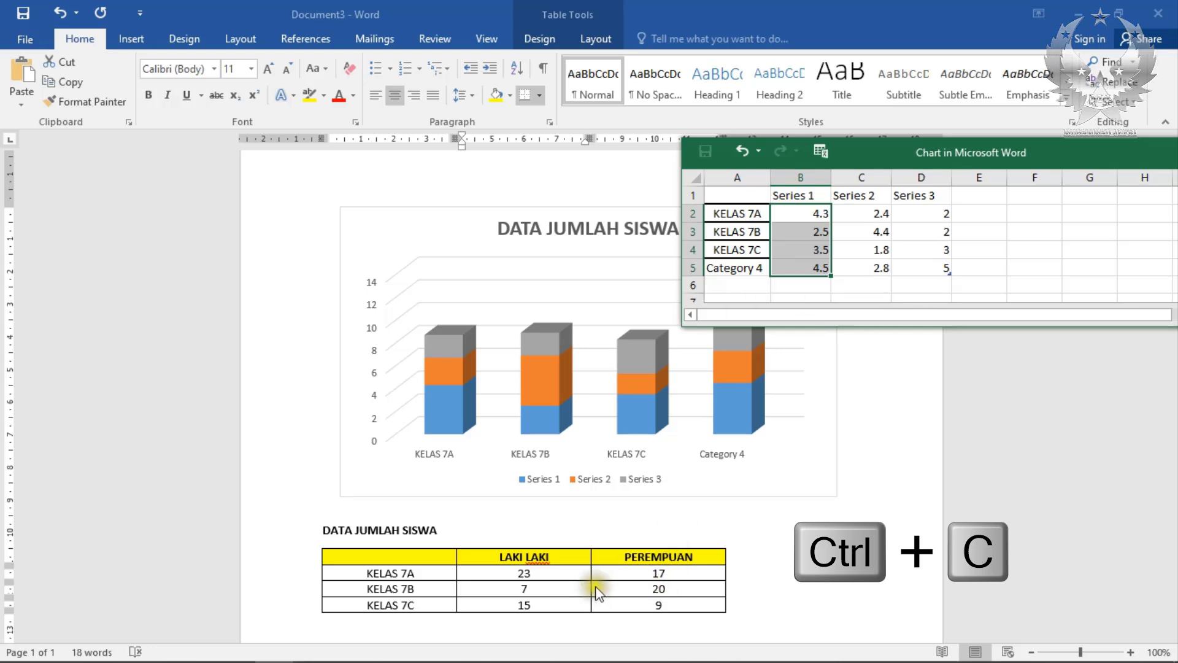
left_click(804, 197)
left_click_drag(804, 197, 818, 245)
key("ctrl+v")
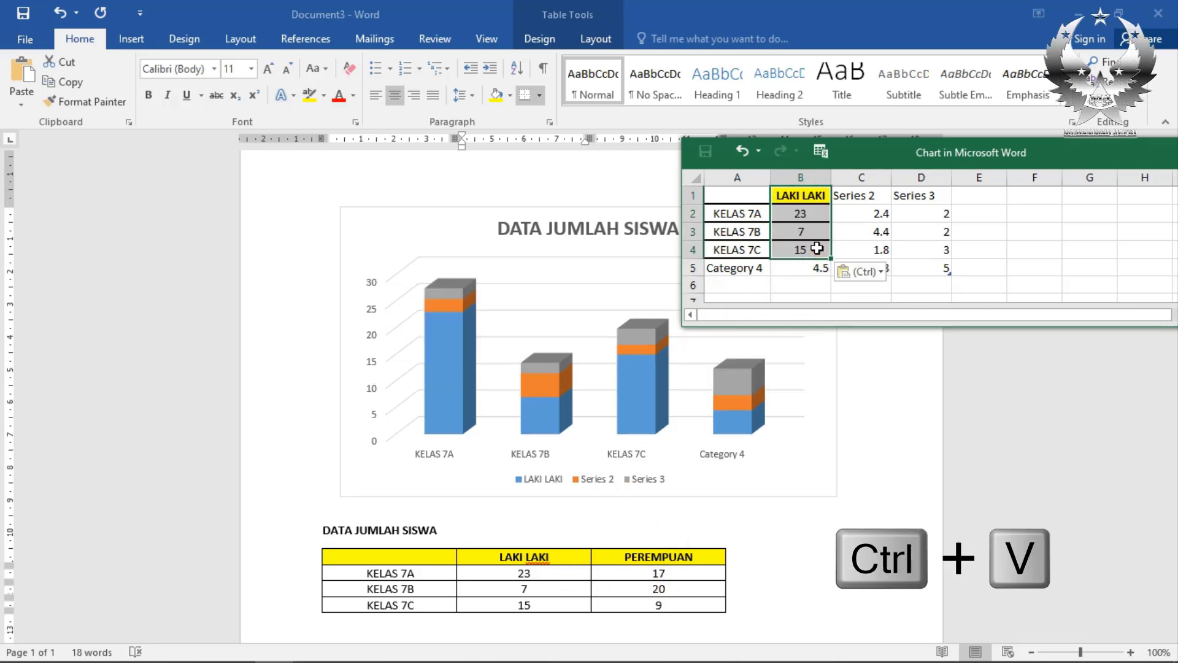
Copy the table's PEREMPUAN column with its values 17, 20 and 9 over Series 2 in cells C1:C4 of the data sheet.
left_click(623, 559)
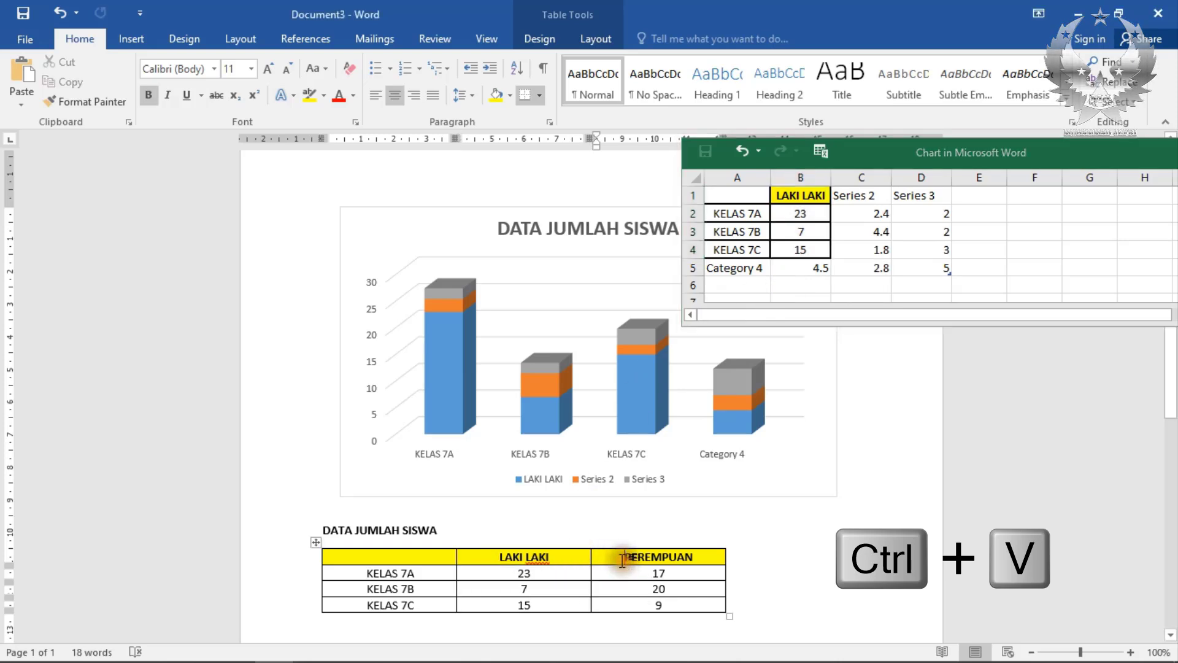
left_click_drag(623, 559, 676, 600)
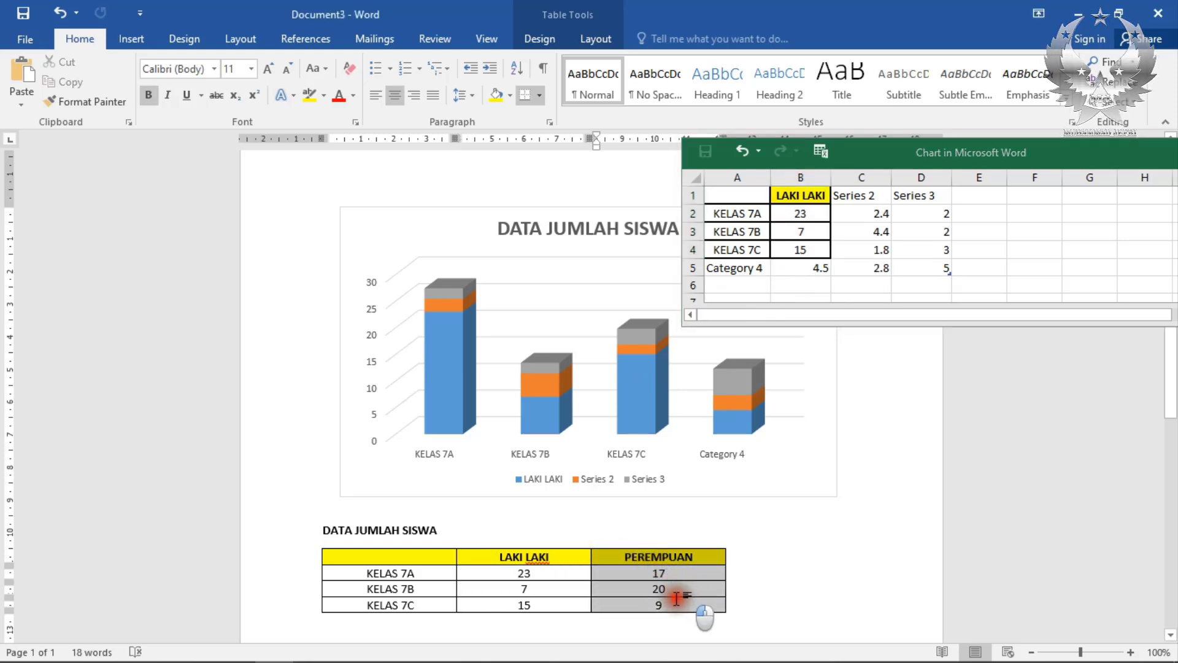
key("ctrl+c")
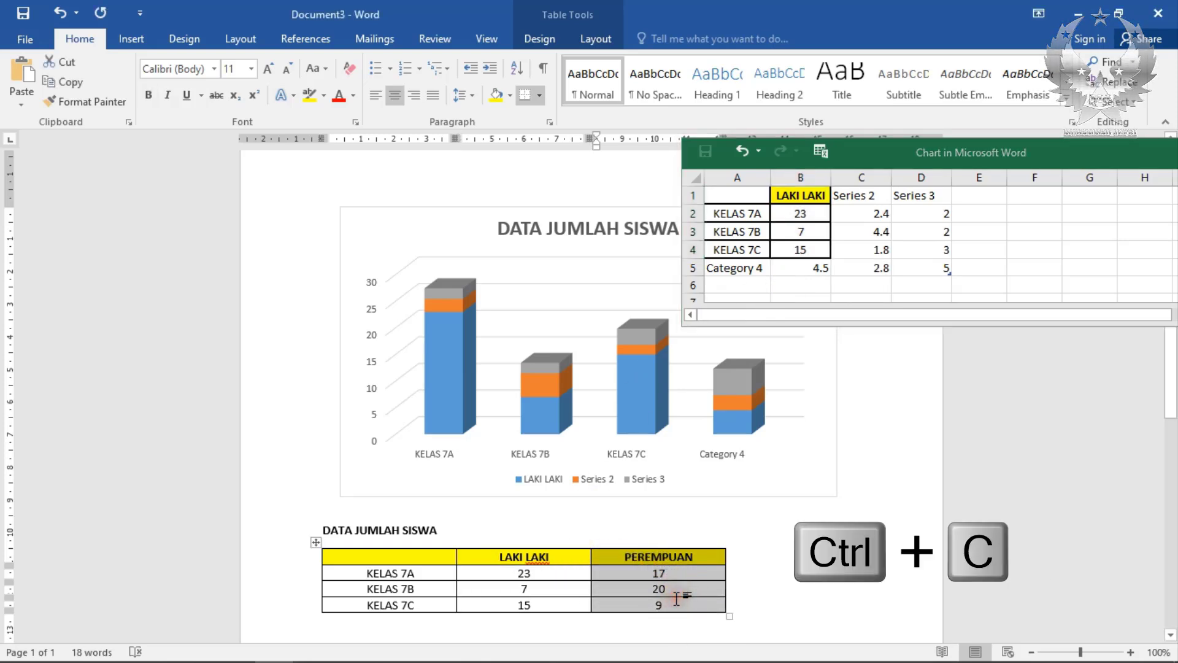
left_click(851, 202)
key("ctrl+v")
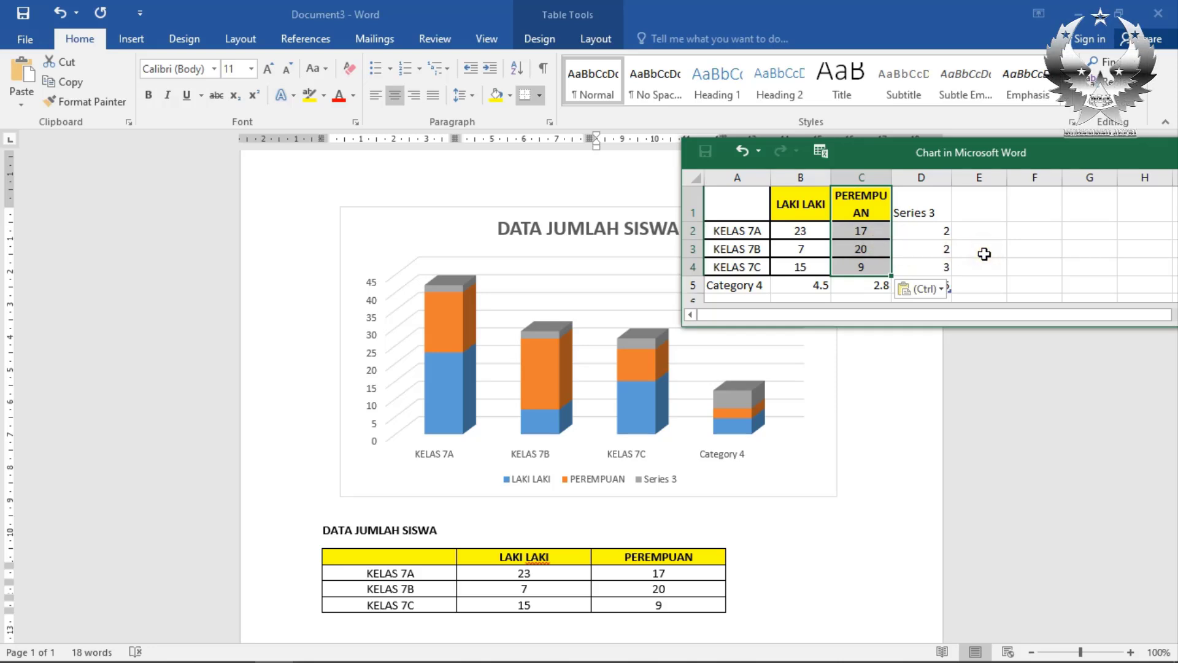
left_click(1001, 263)
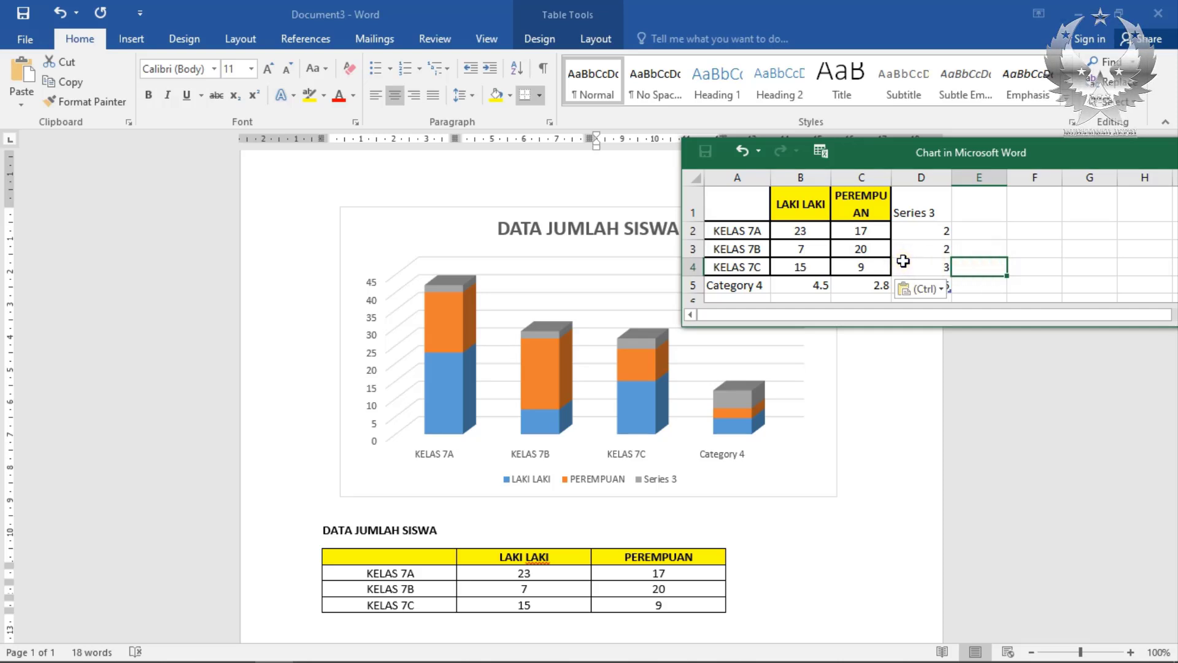
left_click(926, 209)
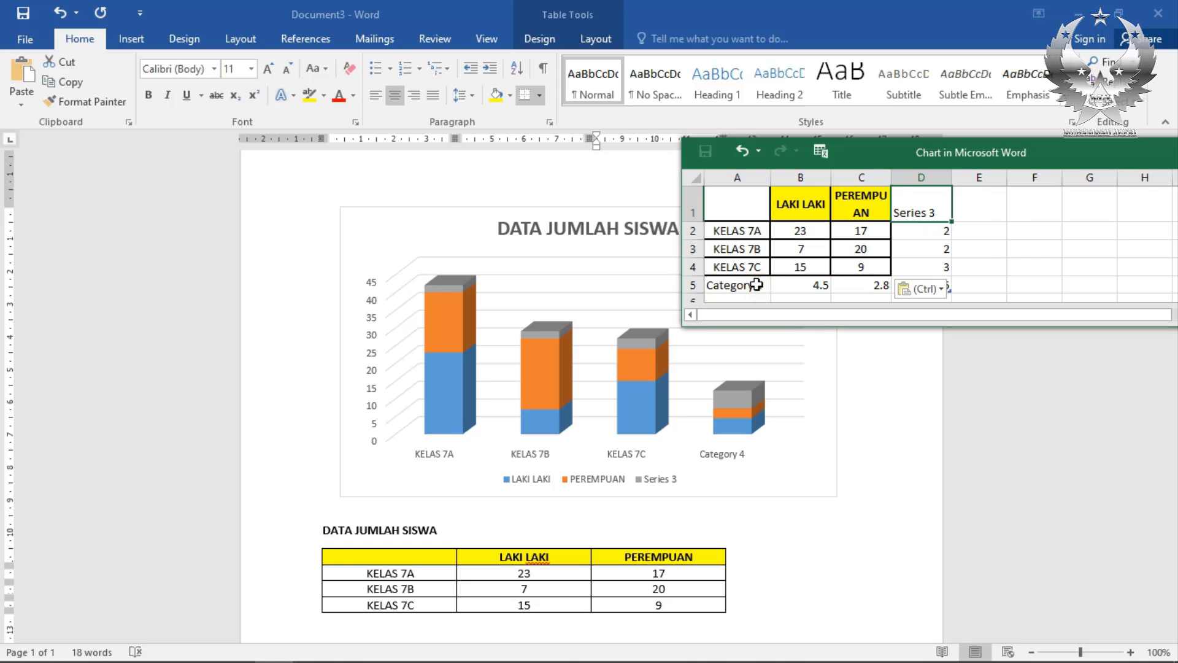
scroll(757, 284, "down", 1)
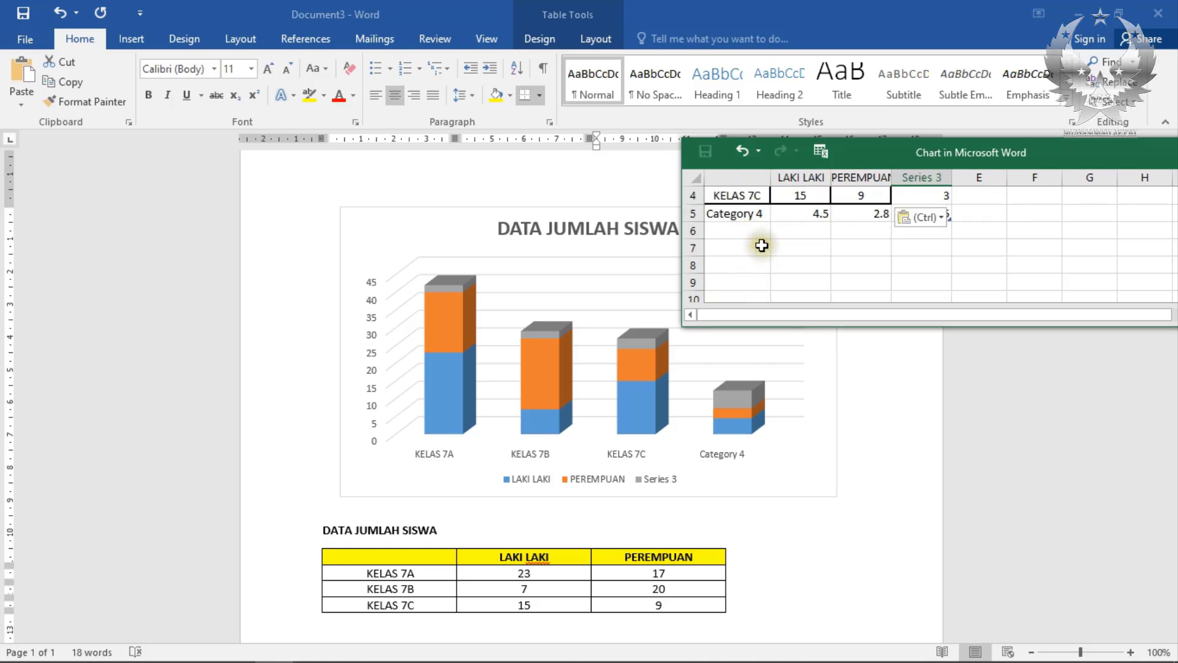
scroll(775, 252, "up", 1)
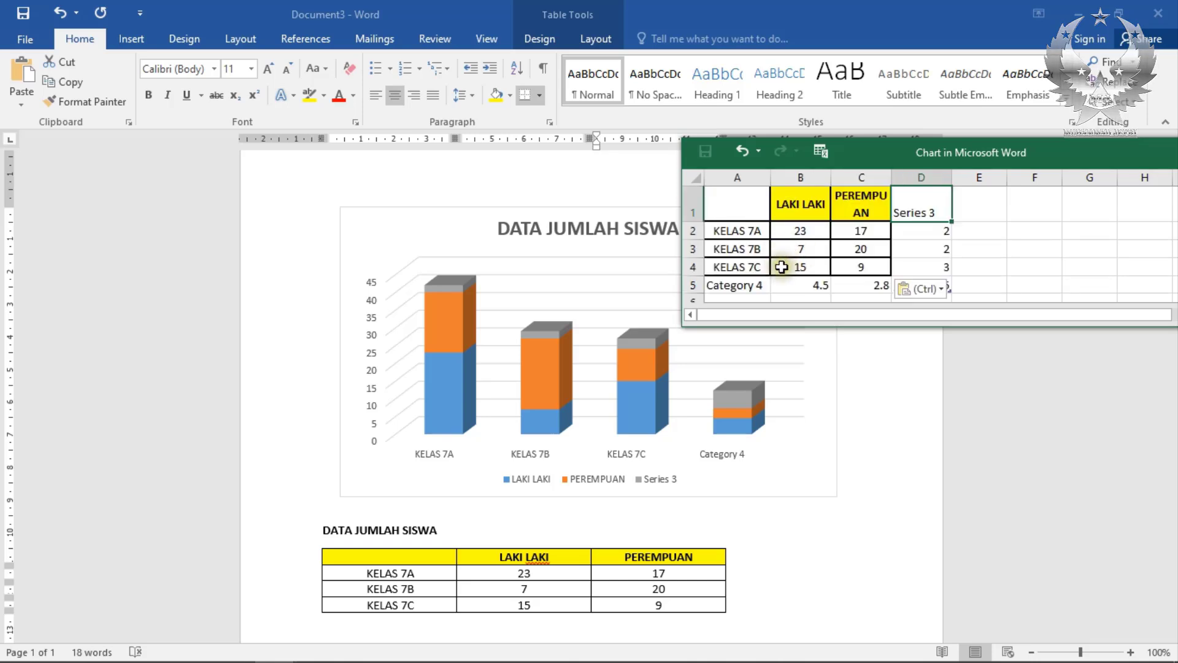
left_click(744, 284)
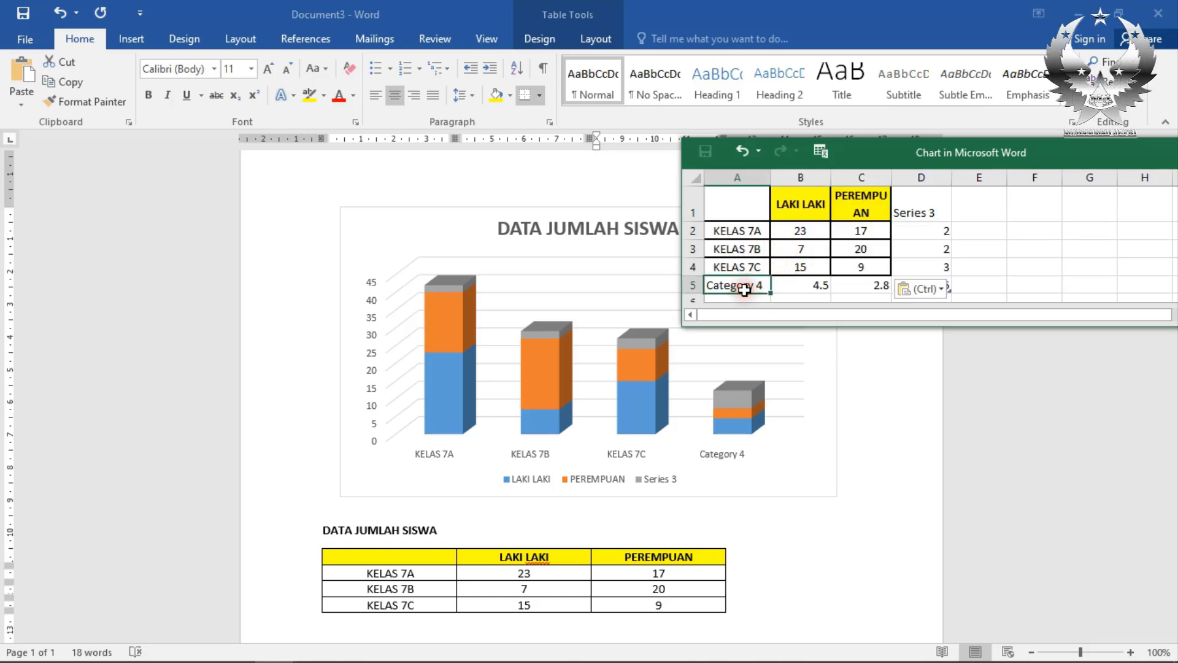
left_click(741, 234)
scroll(744, 268, "down", 1)
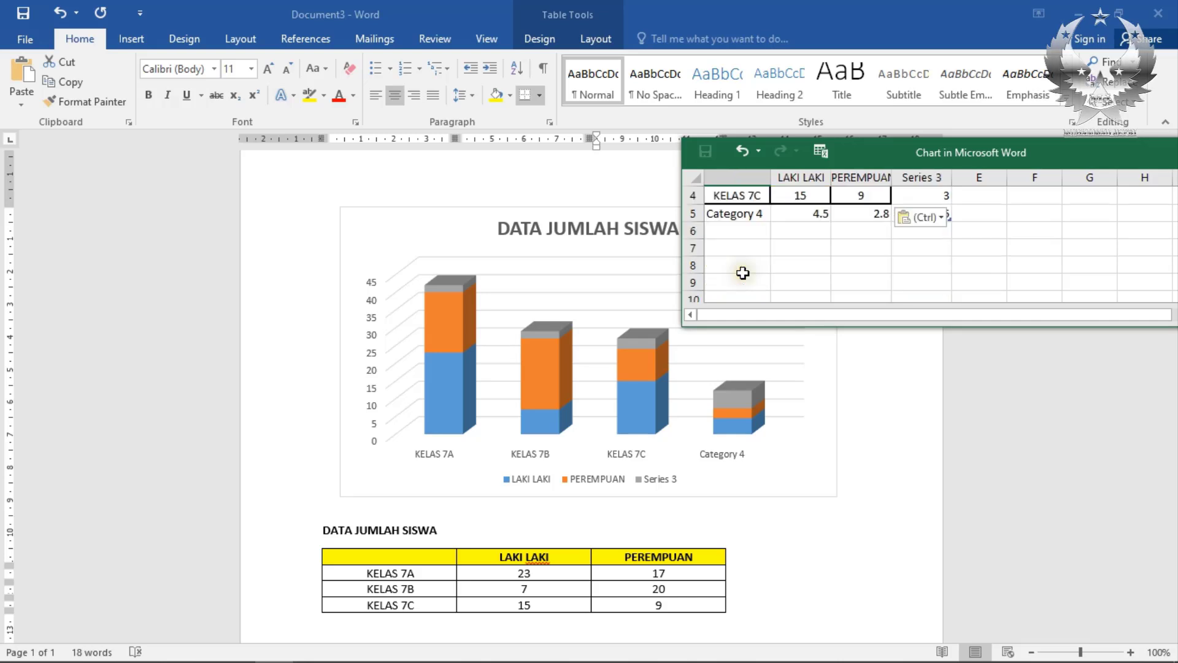
left_click(969, 237)
scroll(969, 237, "up", 1)
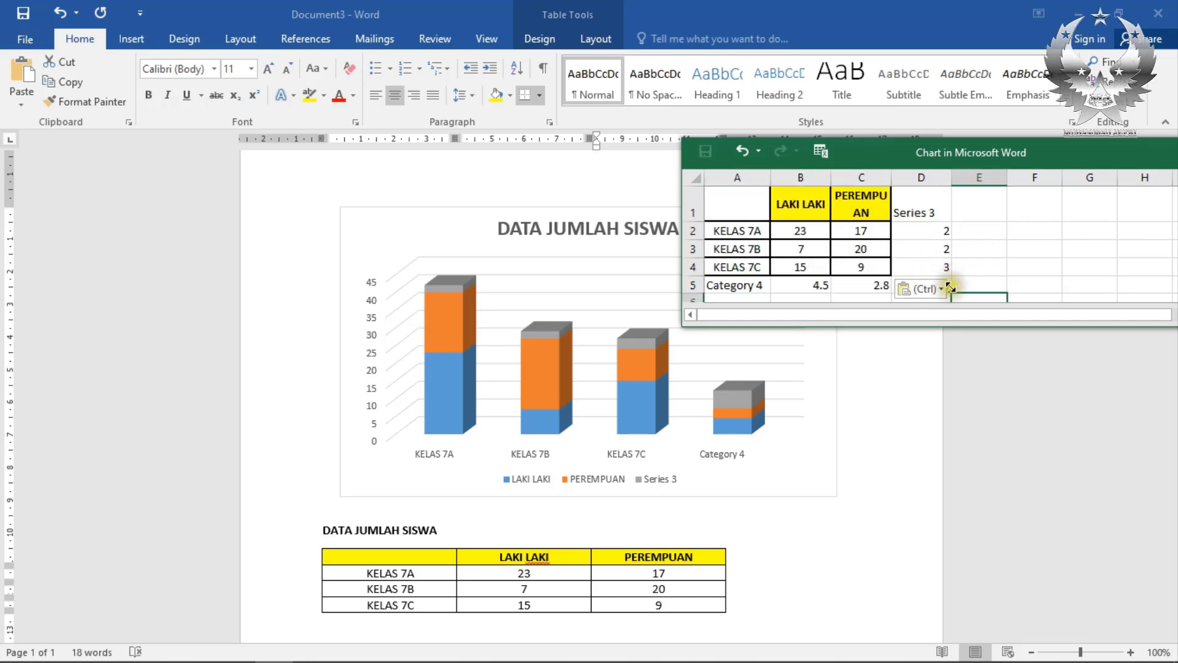
Shrink the chart's data range to A1:C4 so it excludes the Series 3 column and the Category 4 row.
left_click(884, 286)
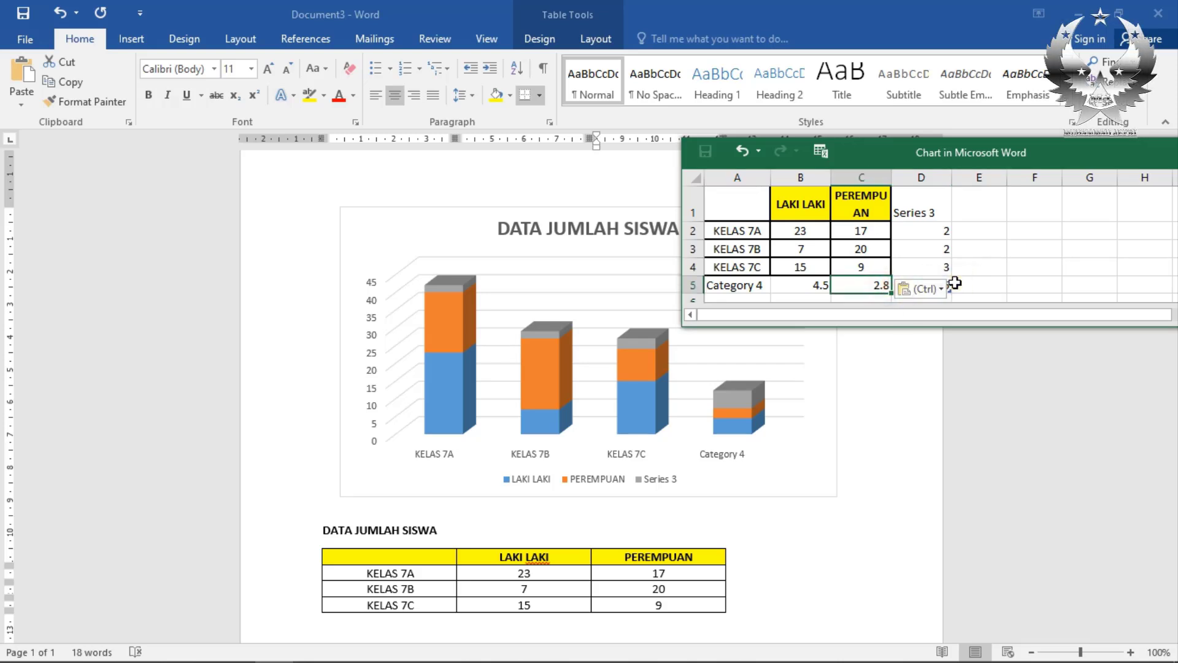
left_click(932, 265)
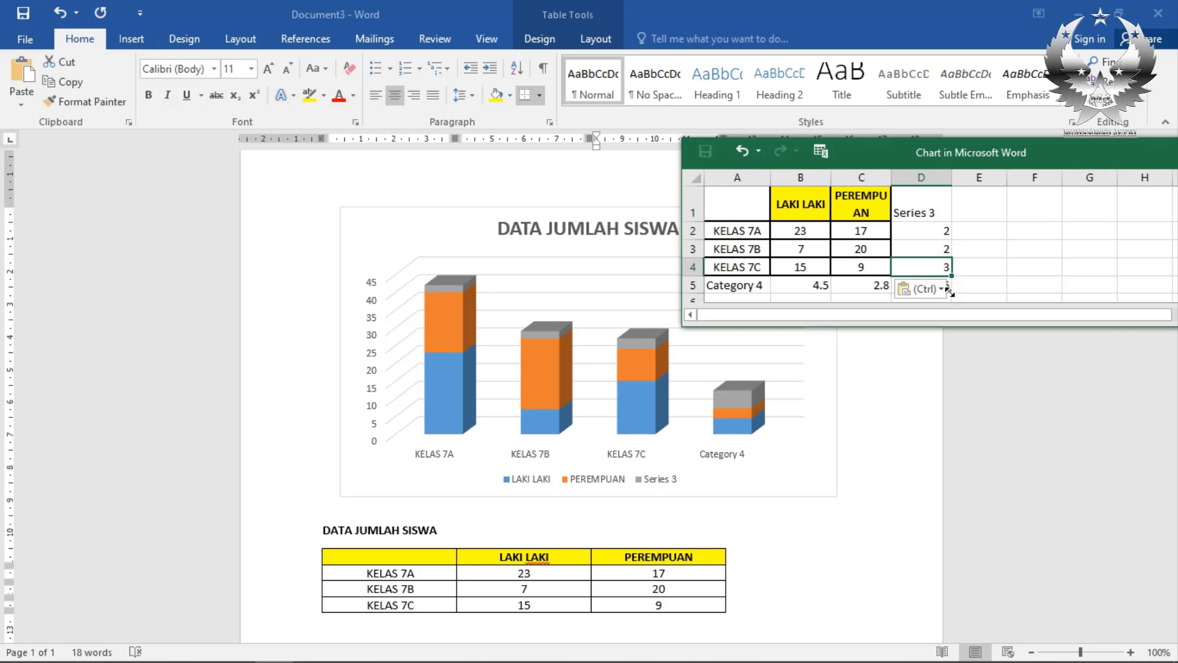
left_click_drag(950, 293, 889, 231)
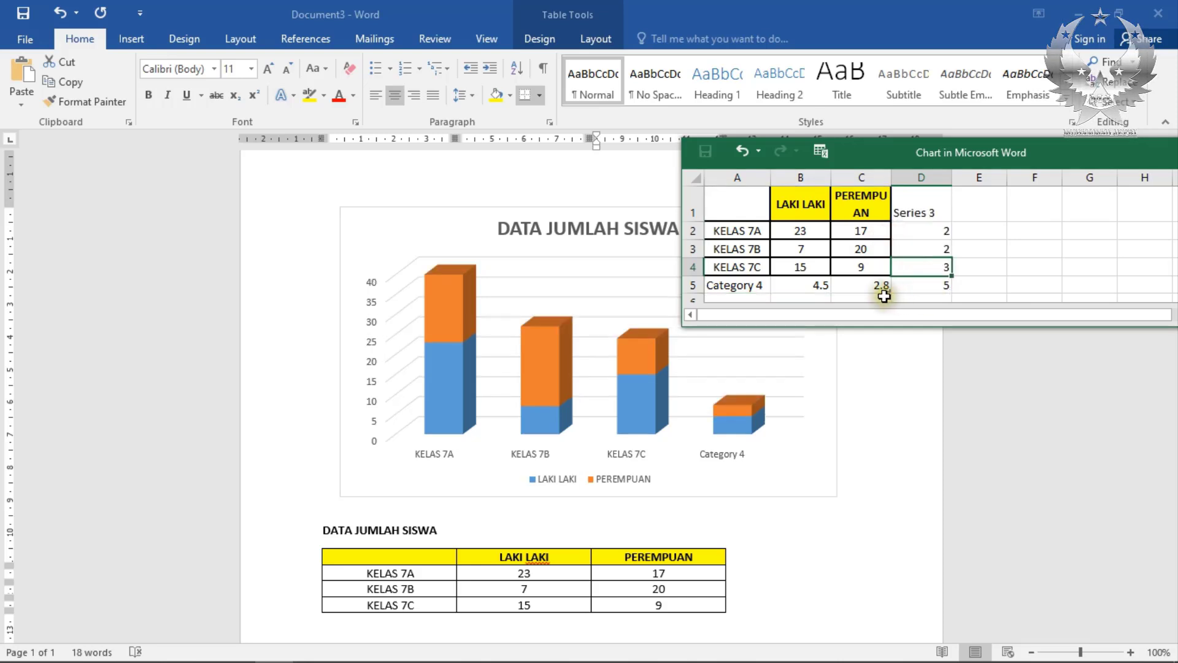
left_click_drag(888, 289, 879, 279)
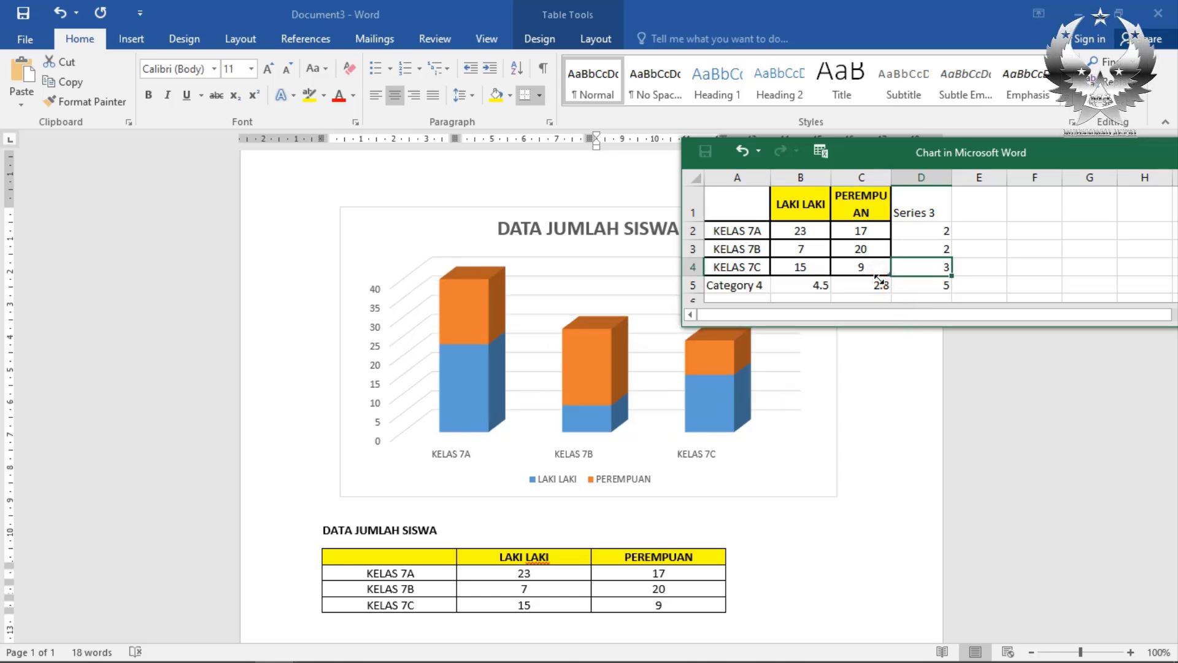
Move the chart's data sheet until its whole window is within view, and close it.
left_click(995, 257)
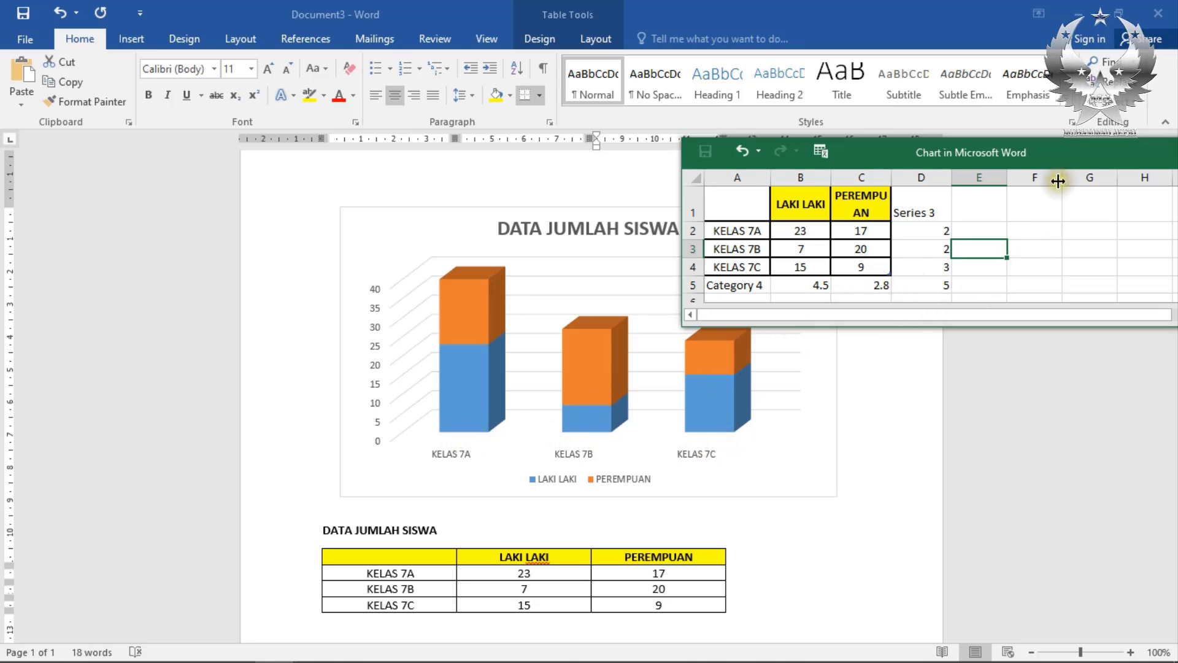
left_click_drag(1080, 151, 654, 192)
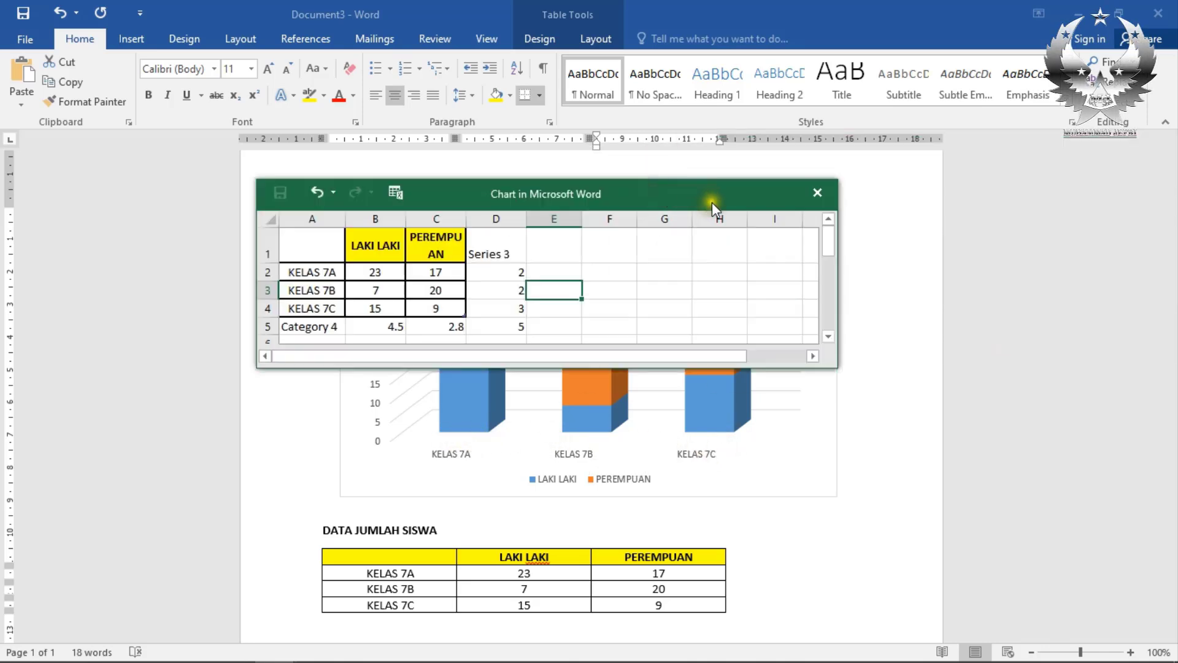
left_click(822, 194)
Add a data table and data labels to the DATA JUMLAH SISWA 3-D stacked column chart.
left_click(801, 269)
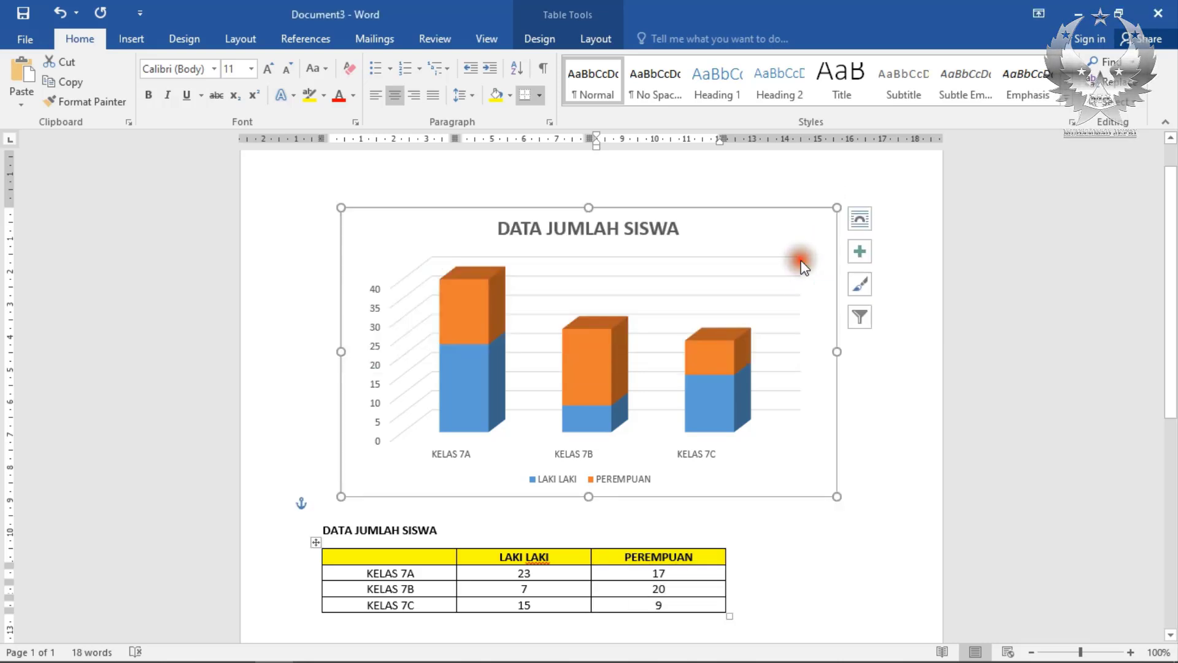
left_click(861, 253)
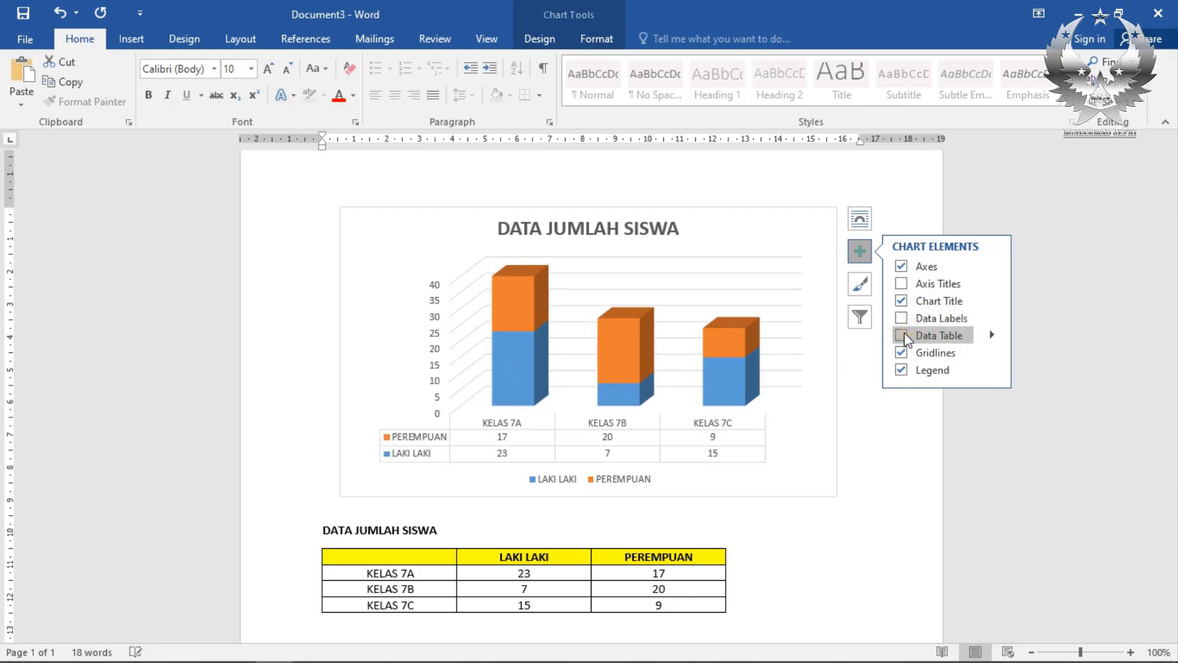
left_click(902, 335)
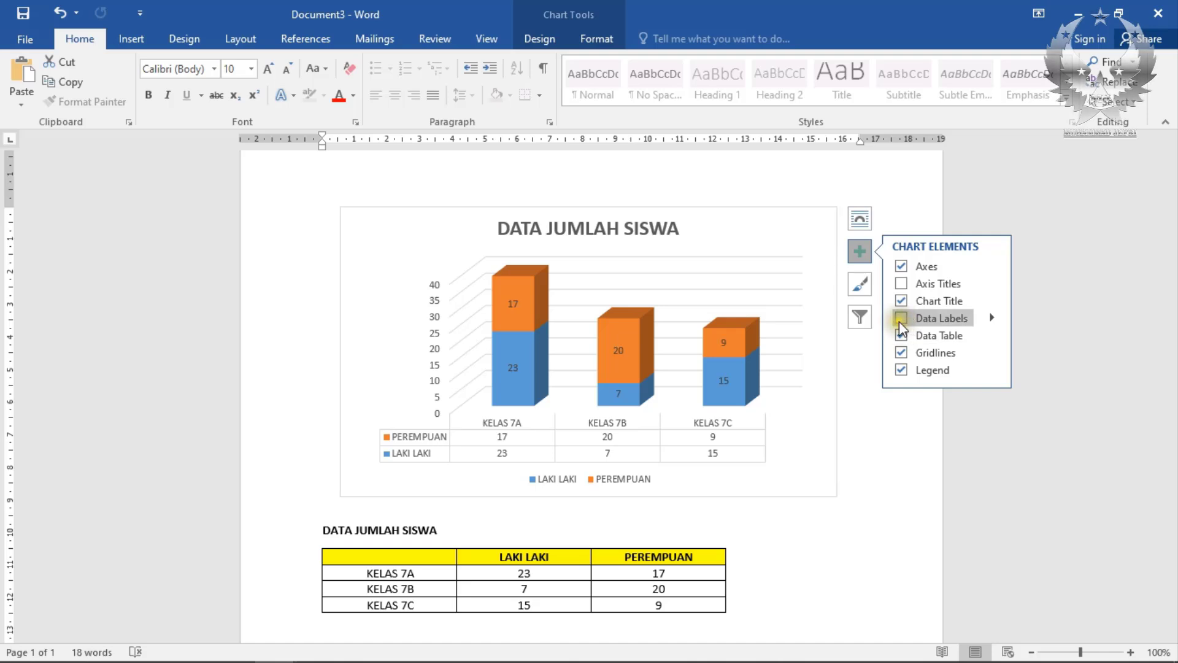
left_click(900, 322)
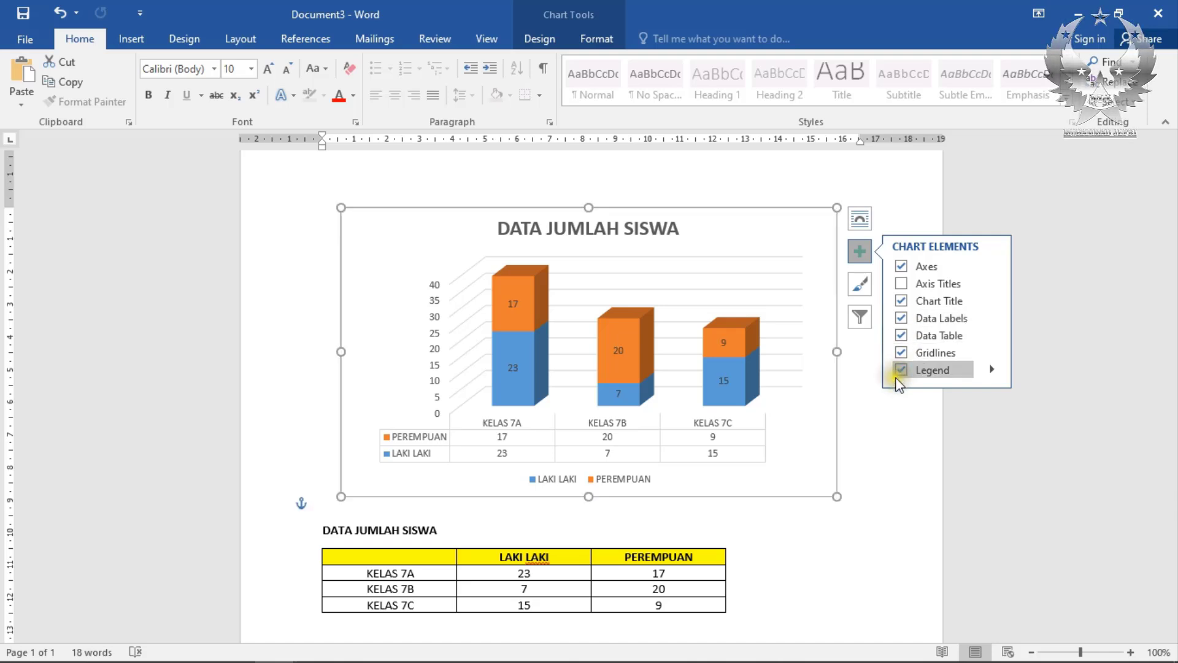
left_click(882, 416)
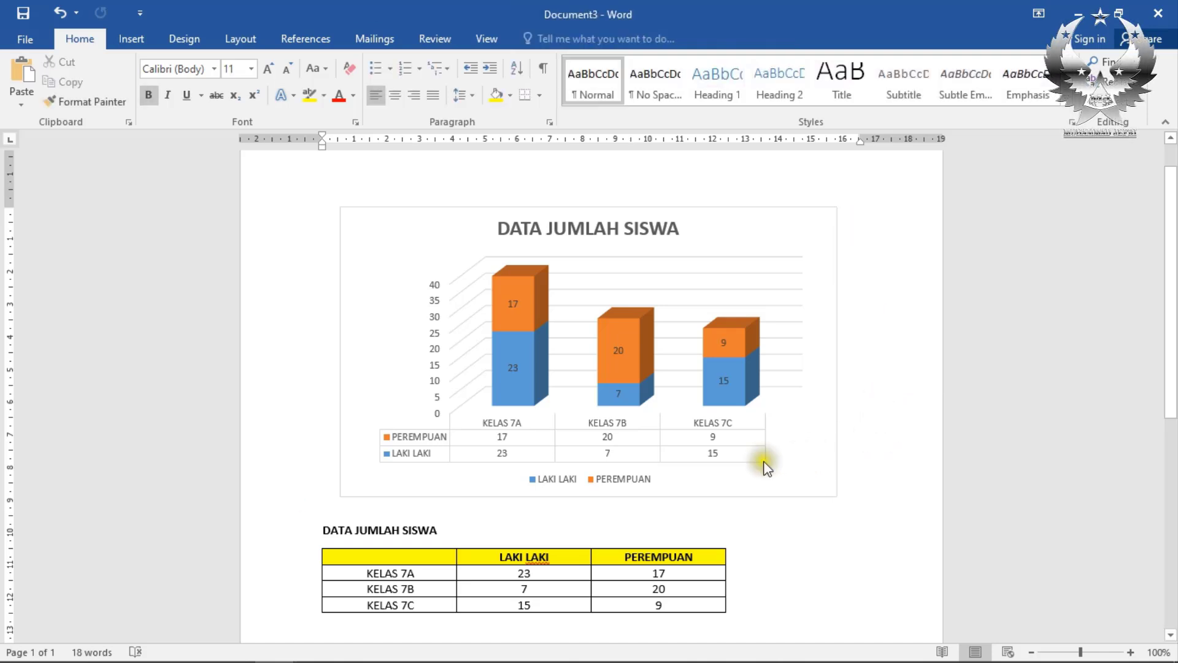